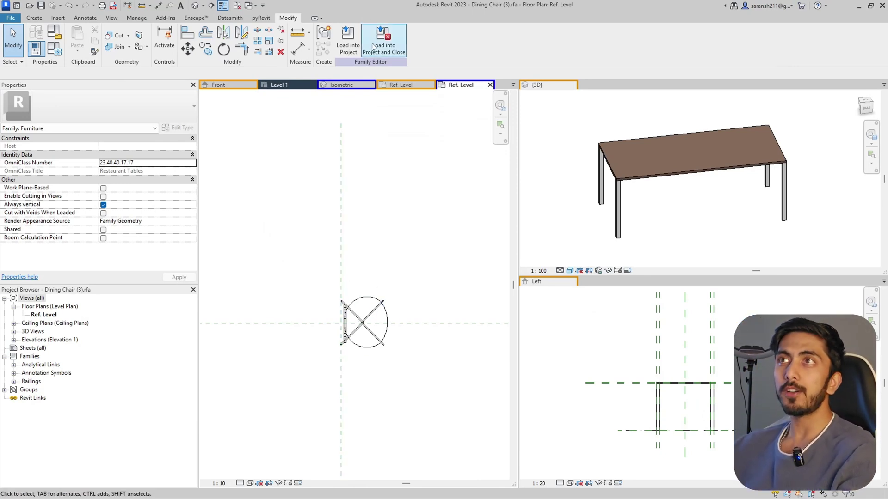
Load the dining chair family into Table Family Exercise 1.rfa and locate the Dining Chair (3) type among its furniture families.
left_click(346, 44)
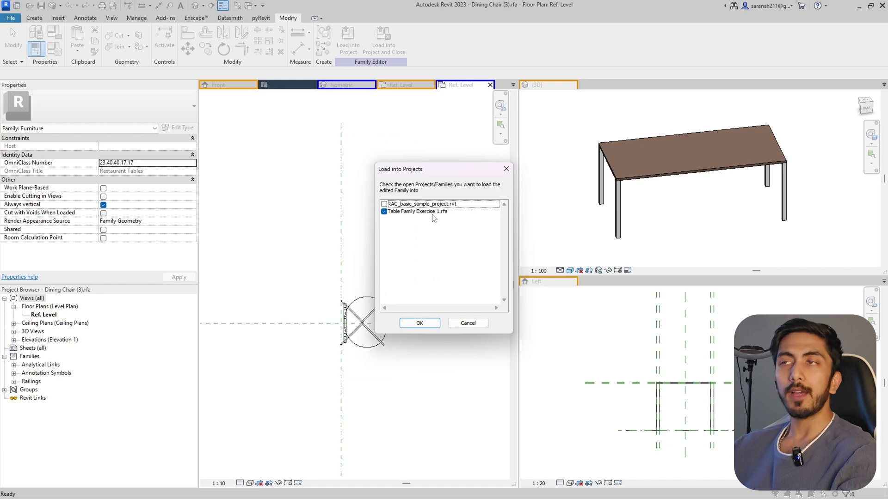
left_click(429, 324)
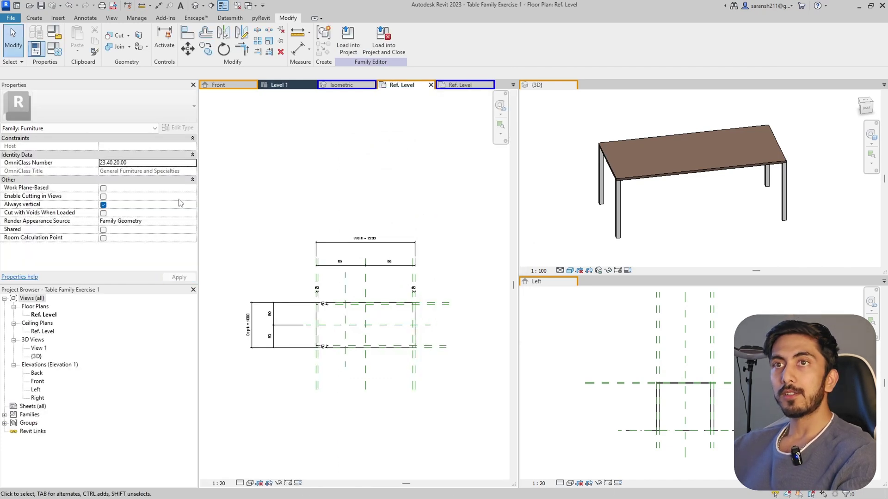
left_click(4, 415)
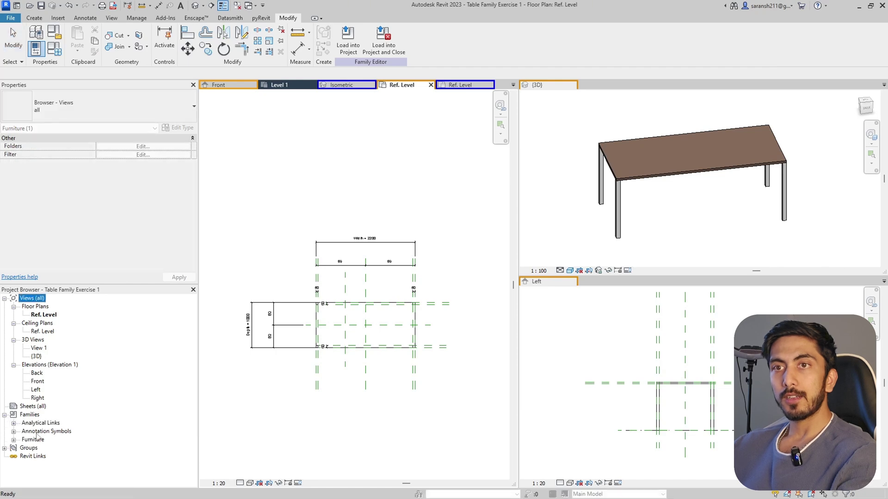
left_click(13, 440)
left_click(35, 448)
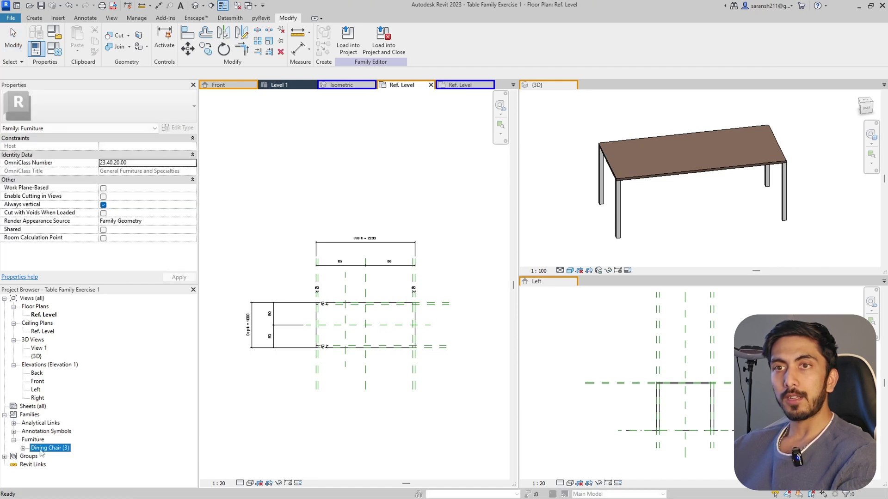
double_click(41, 449)
left_click(53, 457)
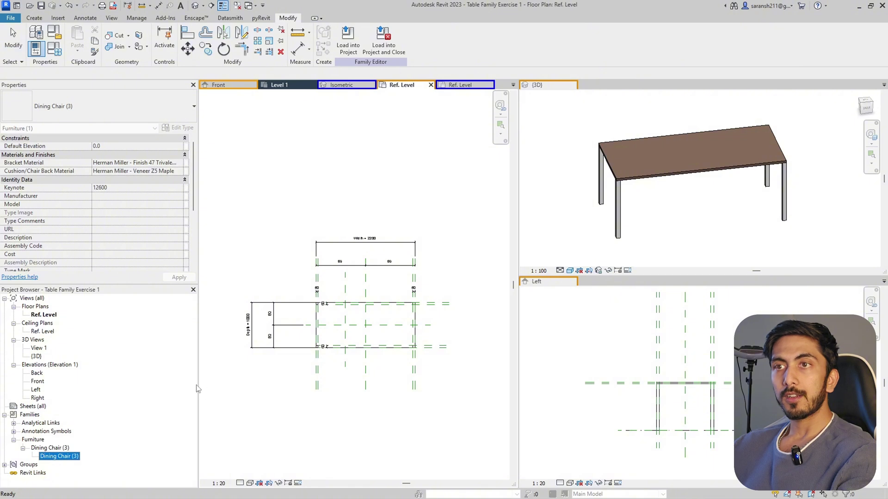
Place one Dining Chair (3) in the Ref. Level plan, just above the left half of the table.
scroll(298, 295, "up", 2)
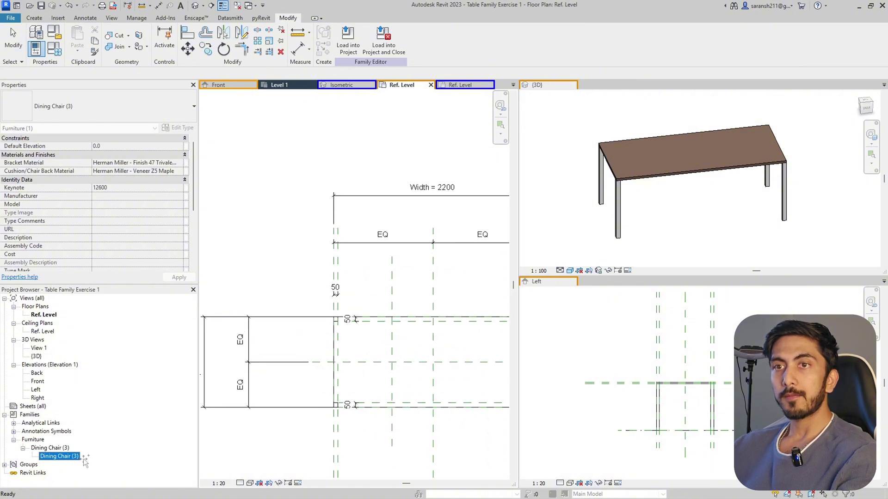
left_click_drag(85, 462, 259, 327)
scroll(296, 323, "up", 2)
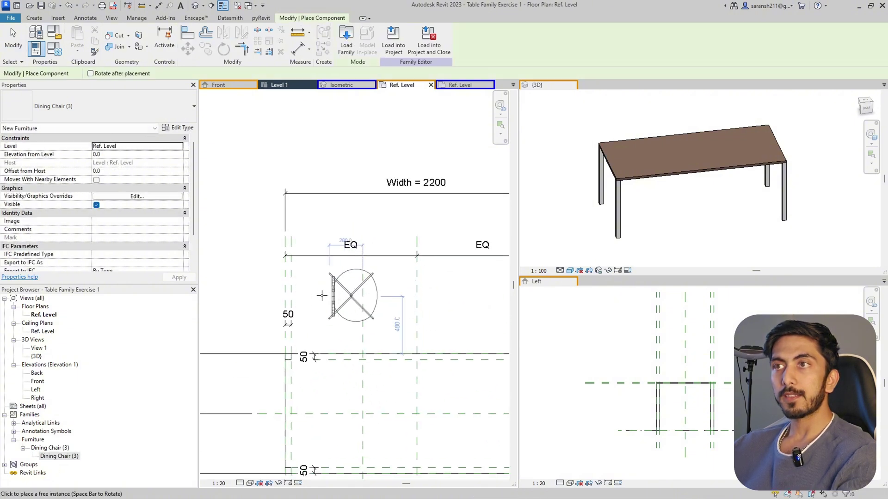
left_click(322, 295)
scroll(369, 310, "down", 2)
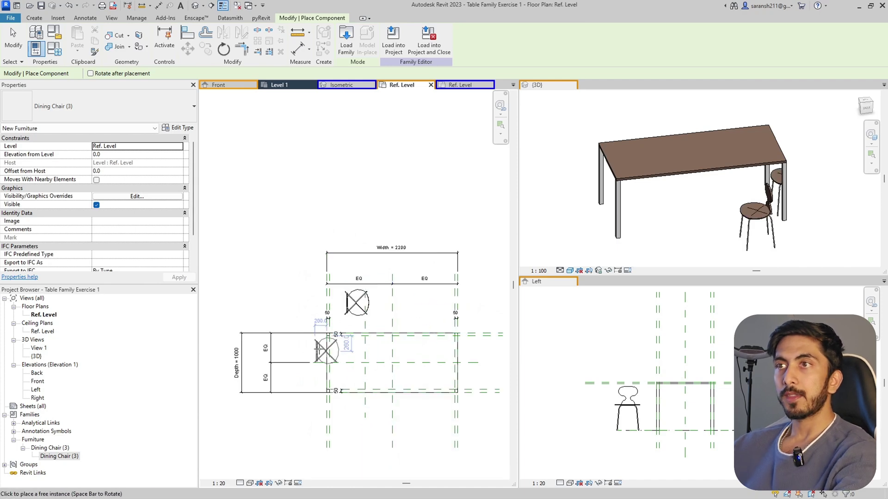
key("Escape")
Rotate the placed chair 90 degrees clockwise so that its backrest is on the side away from the table.
left_click(354, 307)
scroll(304, 331, "up", 3)
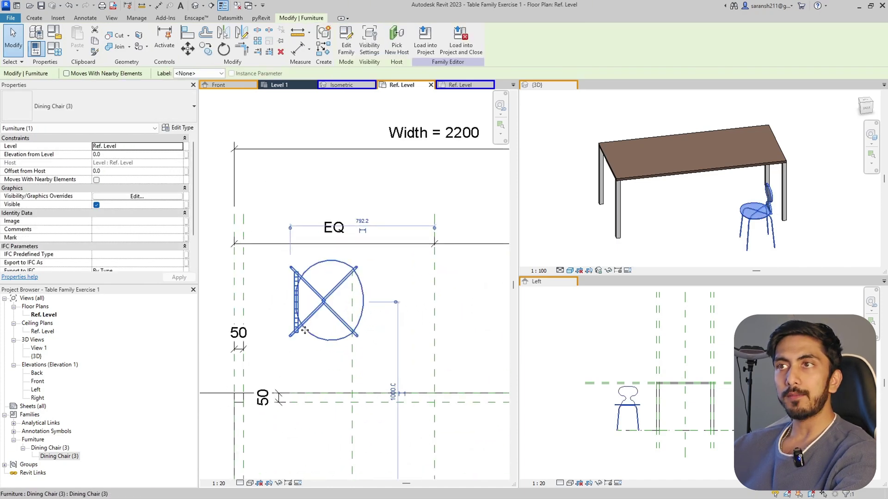
scroll(268, 311, "down", 3)
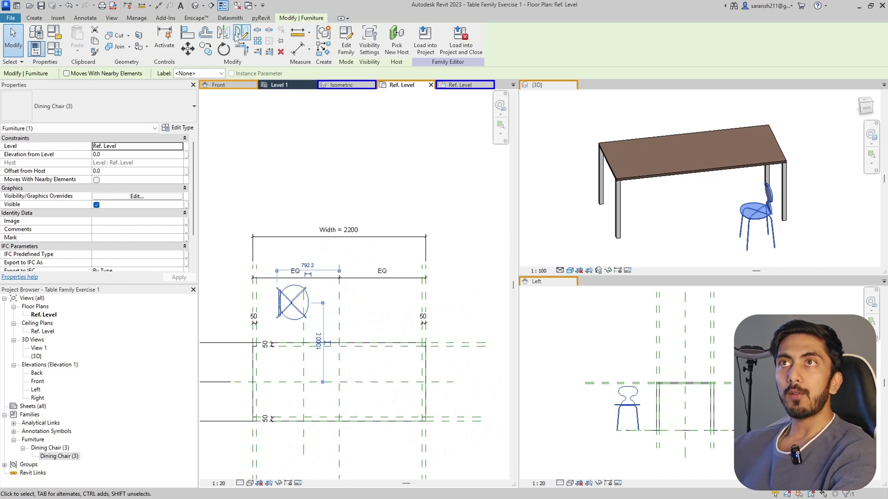
key("r")
key("o")
scroll(324, 305, "up", 2)
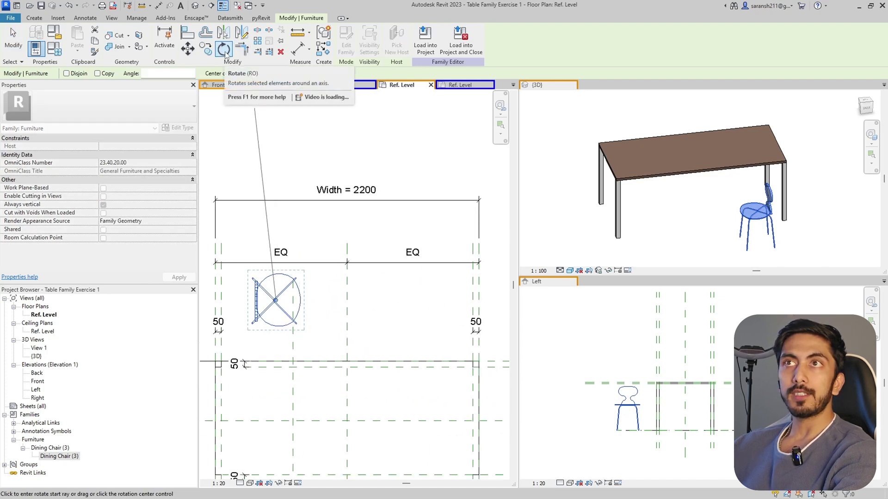
left_click(329, 303)
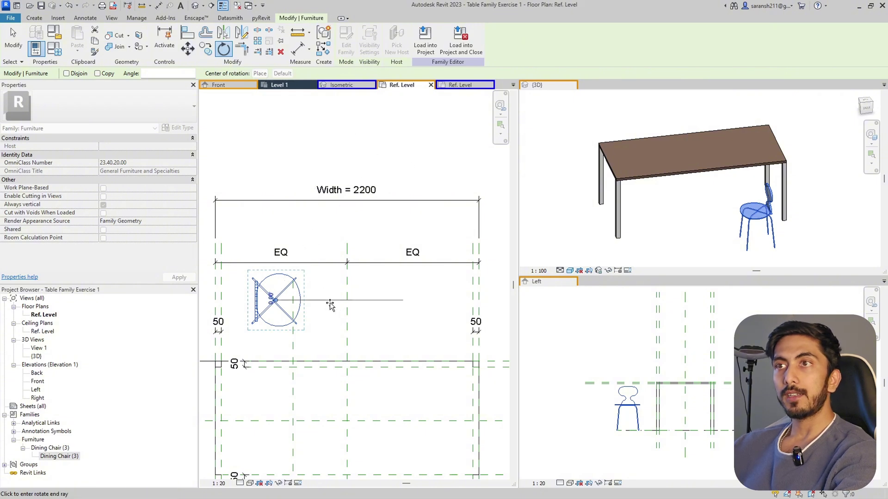
left_click(276, 348)
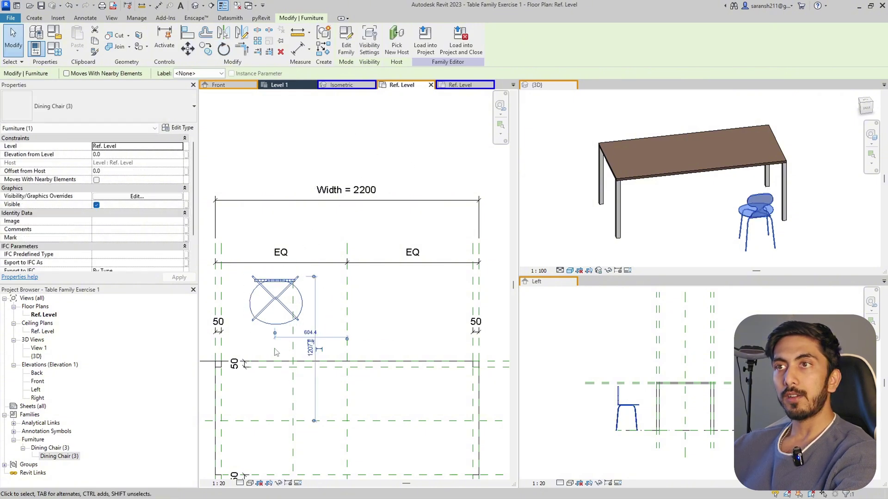
Delete the unnamed vertical reference plane between the table's left edge and its centre plane.
left_click(412, 243)
scroll(412, 243, "down", 1)
left_click(309, 285)
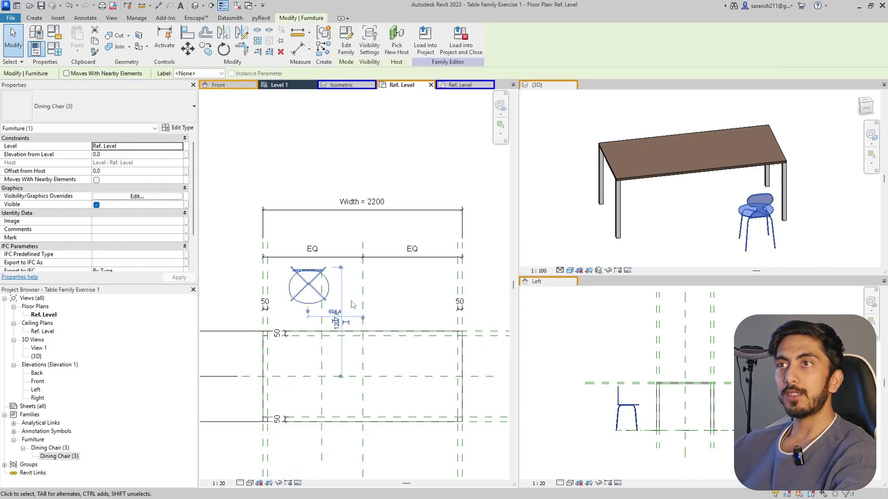
key("Escape")
left_click(322, 356)
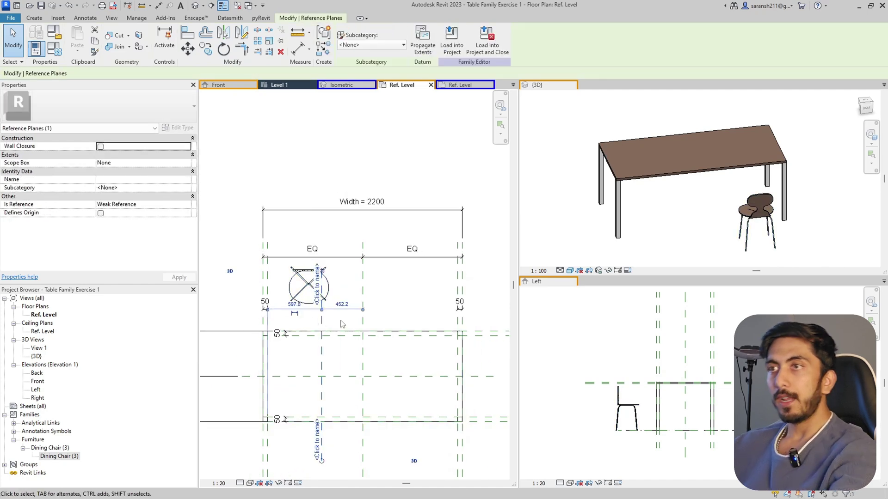
key("Escape")
Move the chair closer to the table's upper edge, about 520 mm left of the Center (Left/Right) reference plane.
left_click(319, 284)
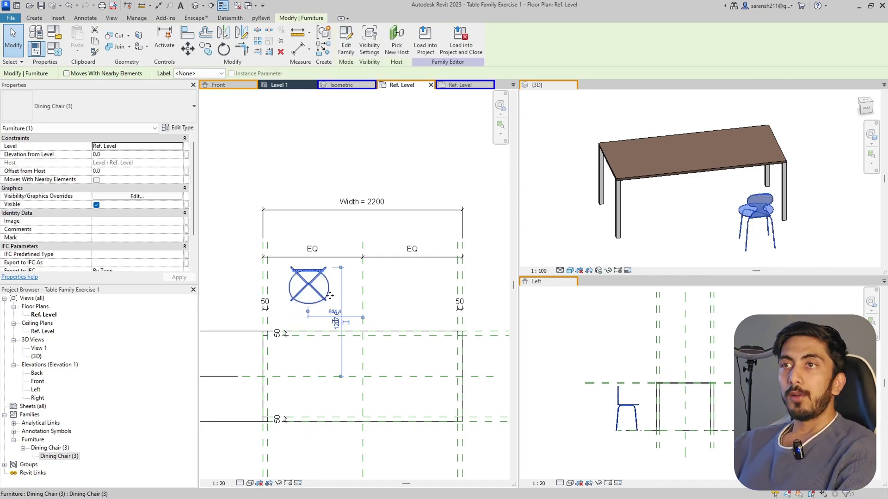
left_click_drag(310, 286, 317, 309)
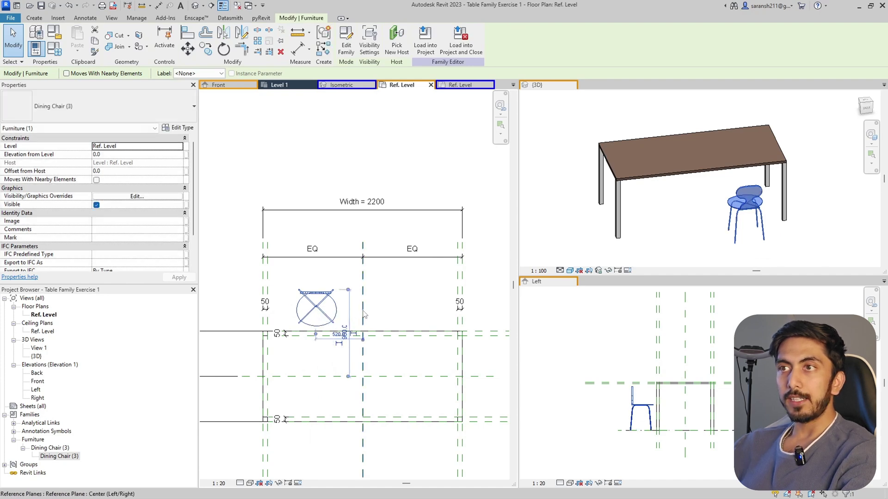
left_click(363, 313)
left_click(263, 296)
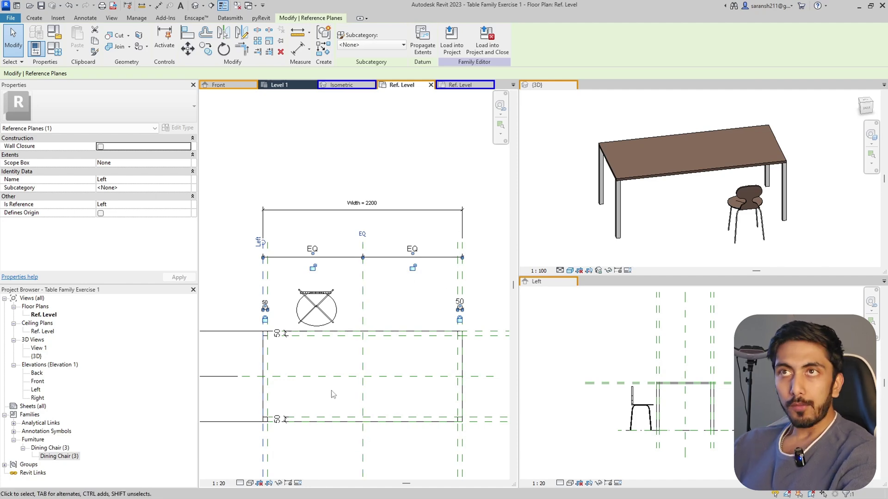
Draw a vertical reference plane from the middle of the chair's back down past the table's lower edge.
left_click(37, 18)
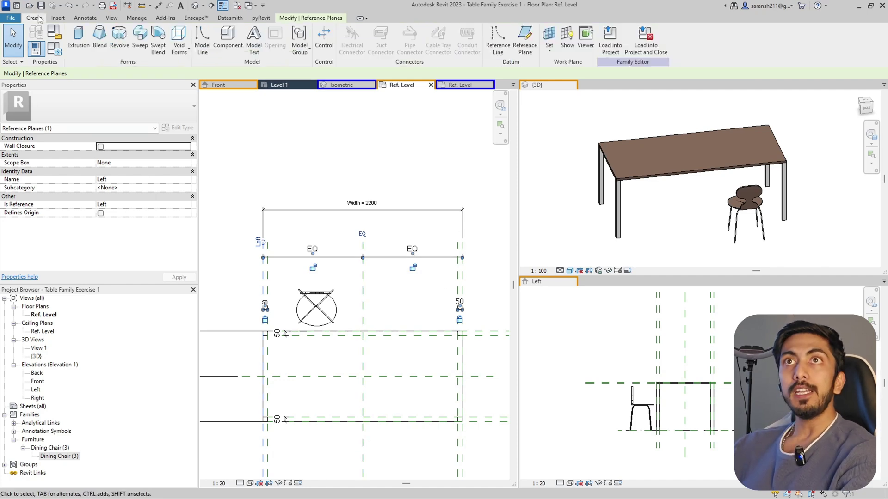
left_click(524, 38)
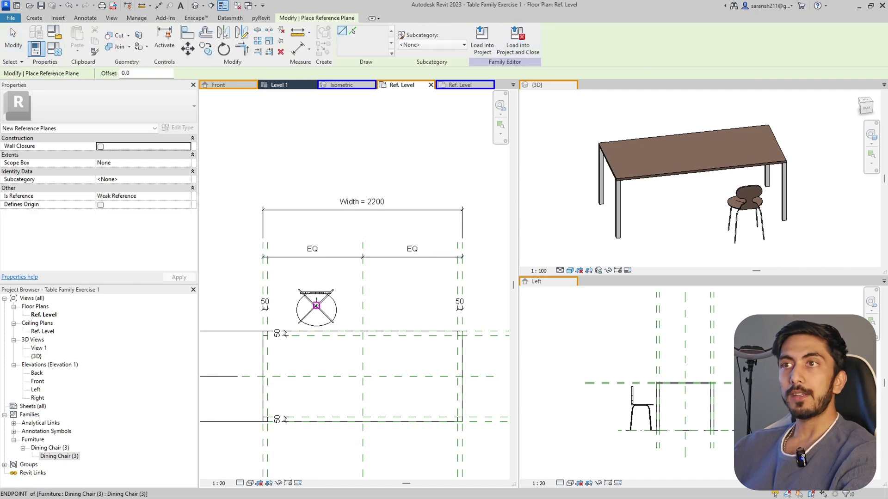
scroll(317, 320, "up", 3)
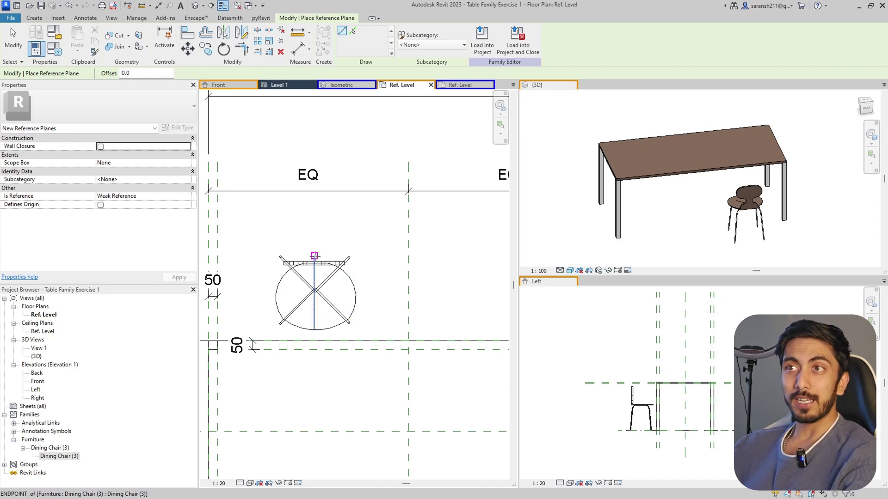
left_click(315, 256)
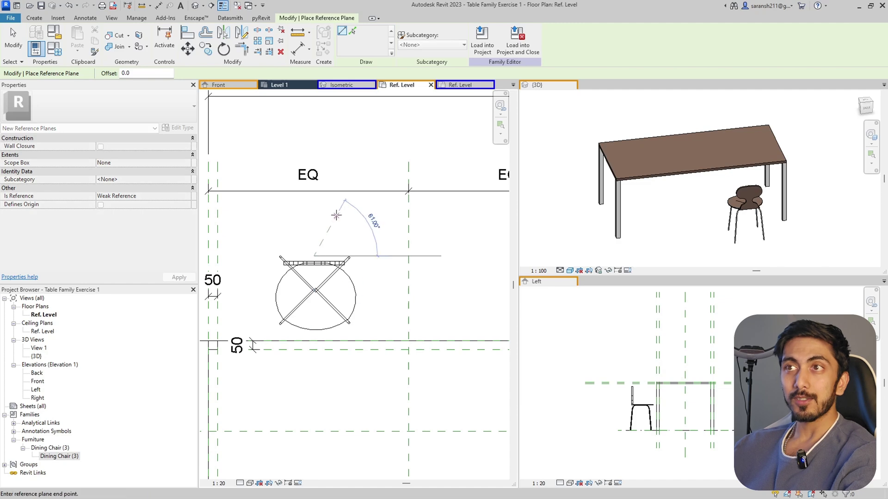
scroll(336, 217, "down", 2)
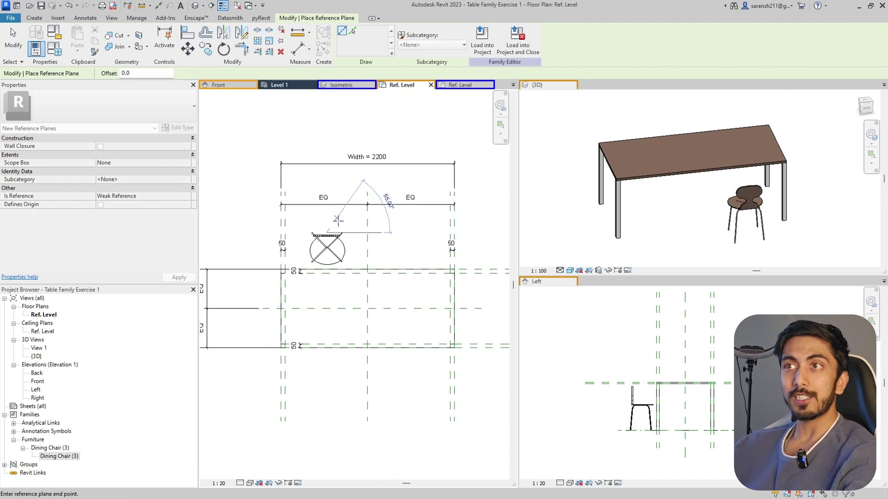
left_click(327, 420)
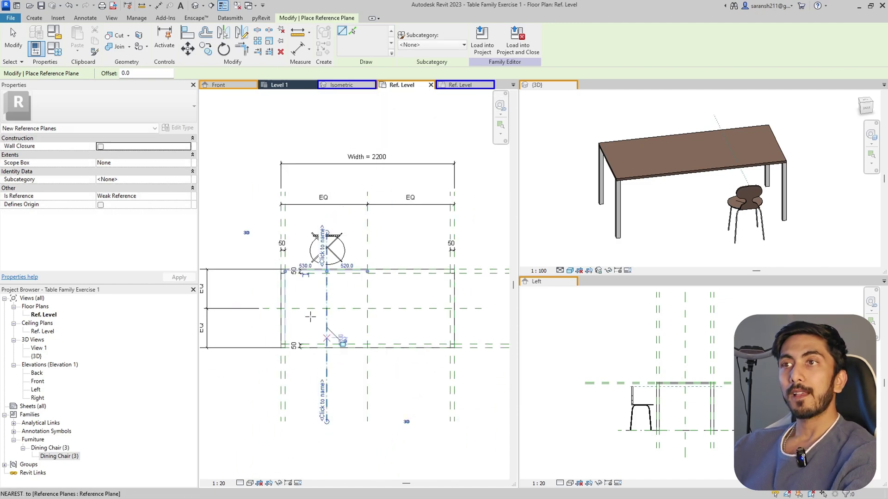
key("Escape")
Align the chair's centreline to the new vertical reference plane with the alignment locked.
key("a")
key("l")
left_click(327, 372)
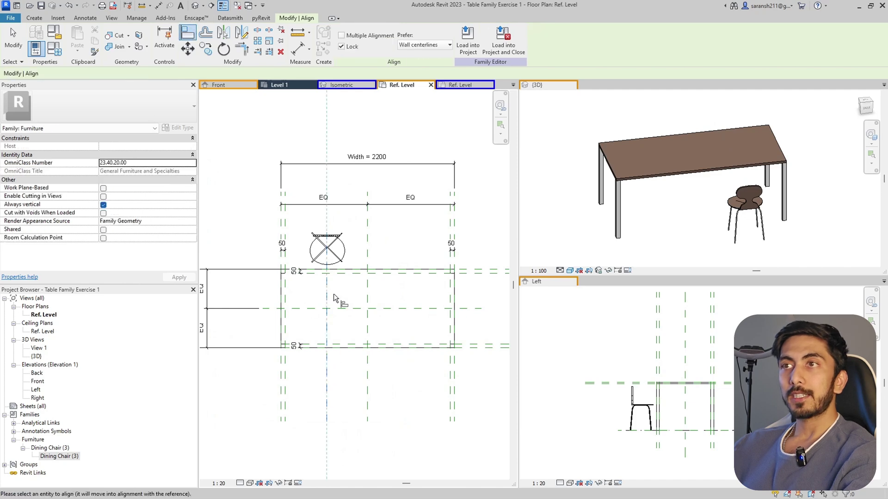
left_click(327, 257)
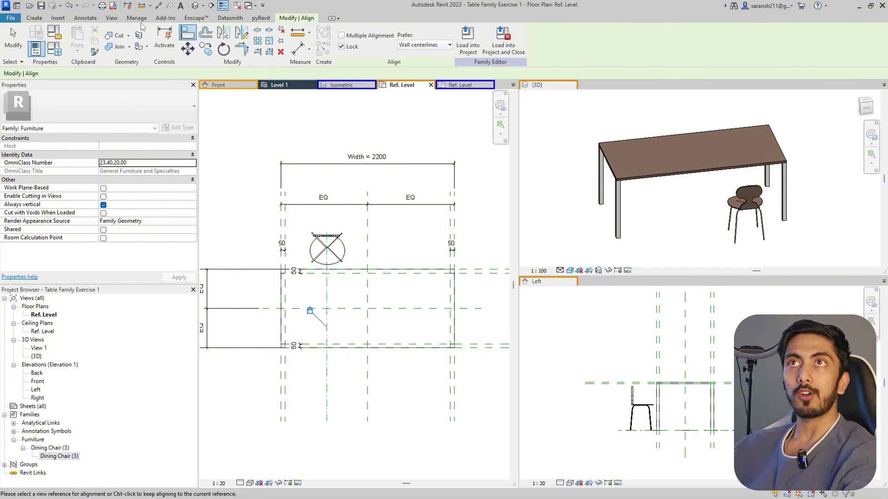
Add an aligned dimension below the table across the Left, chair and Center (Left/Right) reference planes.
left_click(159, 6)
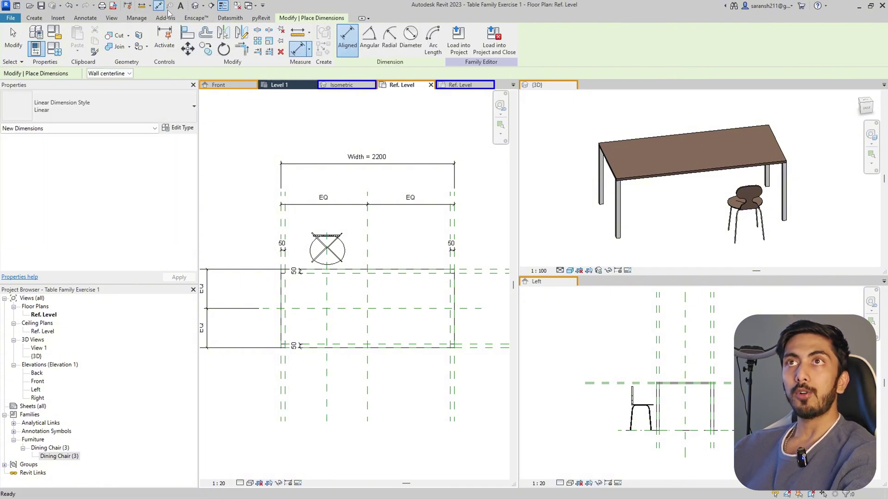
left_click(280, 399)
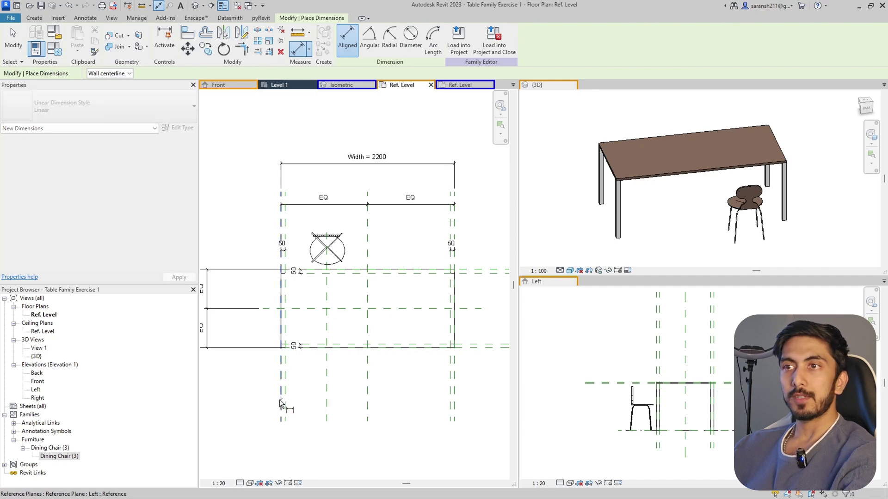
scroll(263, 366, "down", 2)
left_click(298, 380)
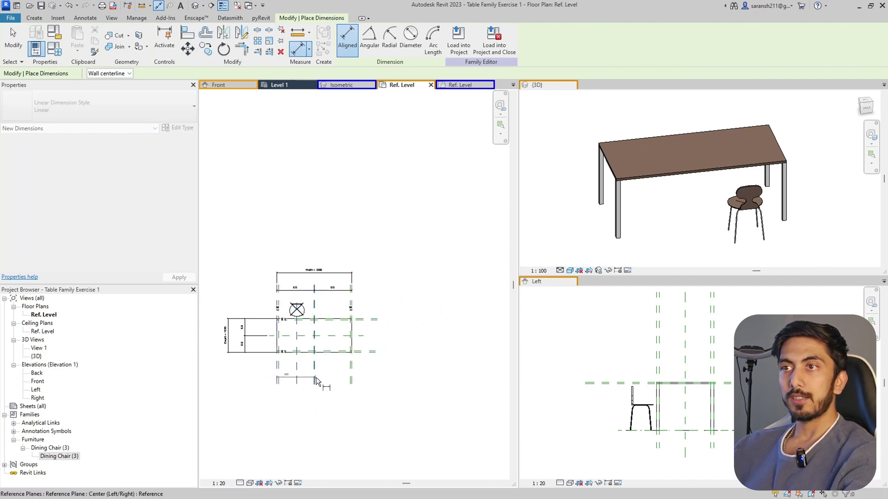
scroll(315, 377, "down", 2)
left_click(331, 372)
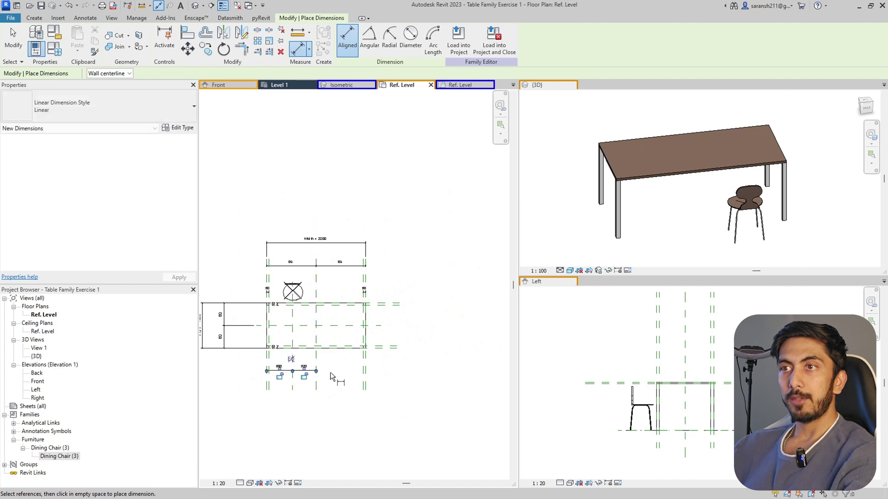
Make the two segments of the new dimension equal so the chair's plane stays midway between the Left and centre planes.
scroll(287, 354, "up", 2)
left_click(292, 358)
scroll(331, 384, "down", 3)
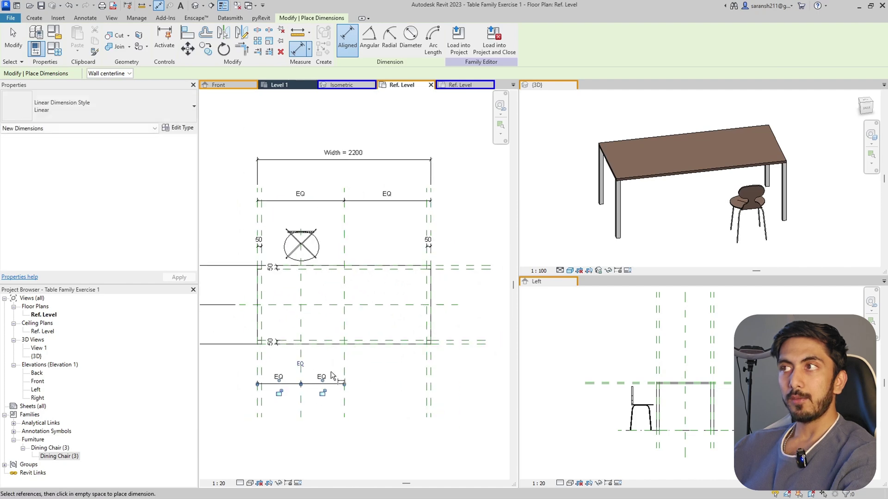
scroll(334, 392, "up", 3)
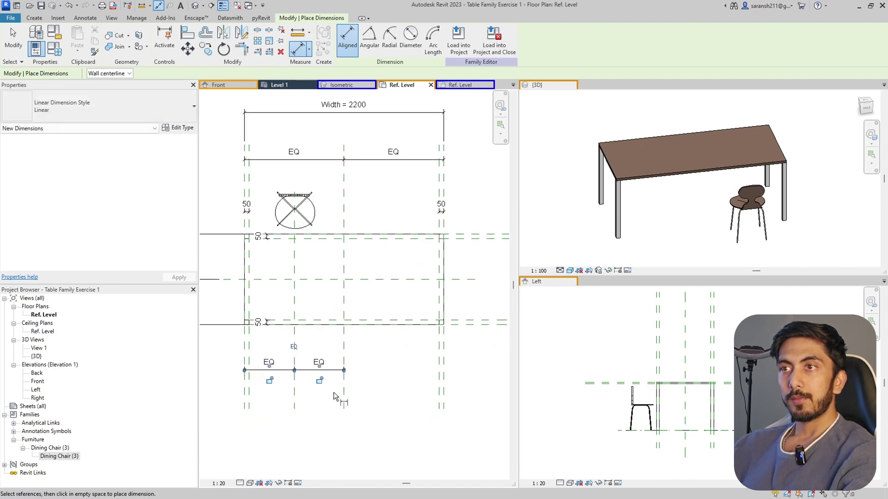
scroll(340, 370, "down", 2)
key("Escape")
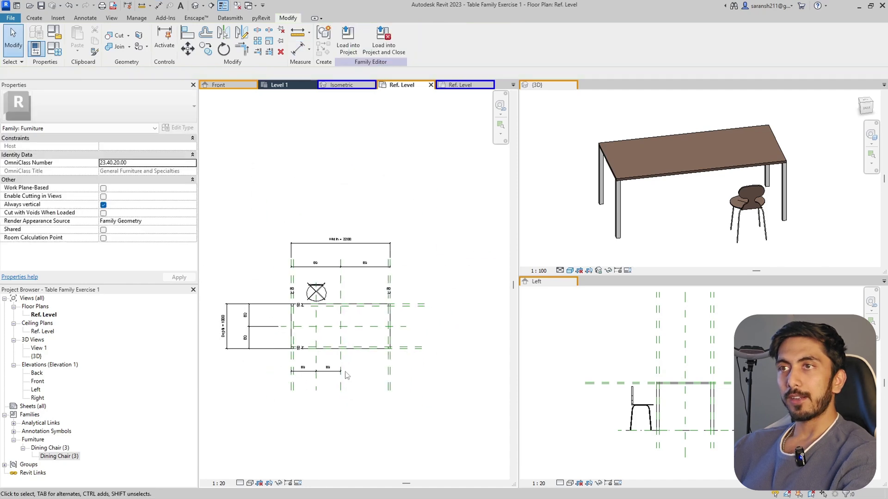
Mirror a copy of the dining chair across the table's Center (Left/Right) reference plane.
scroll(355, 290, "up", 1)
left_click(288, 298)
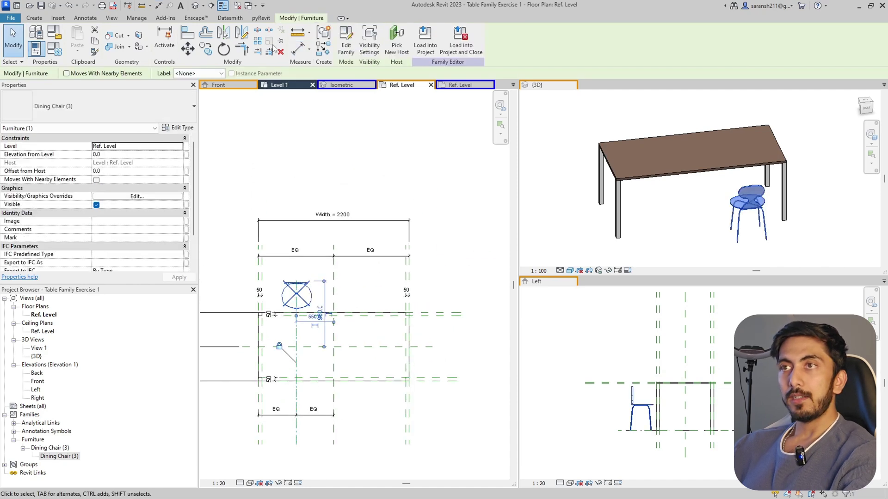
left_click(206, 49)
scroll(316, 320, "up", 2)
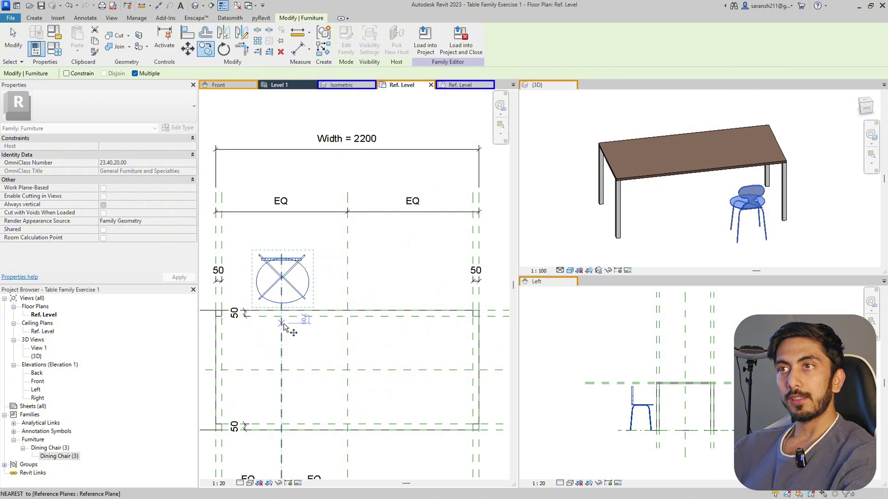
key("m")
key("m")
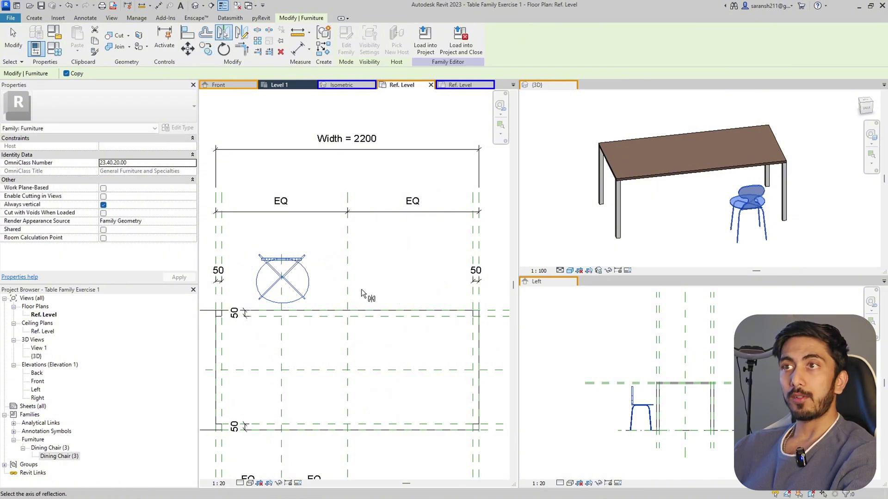
left_click(350, 290)
key("Escape")
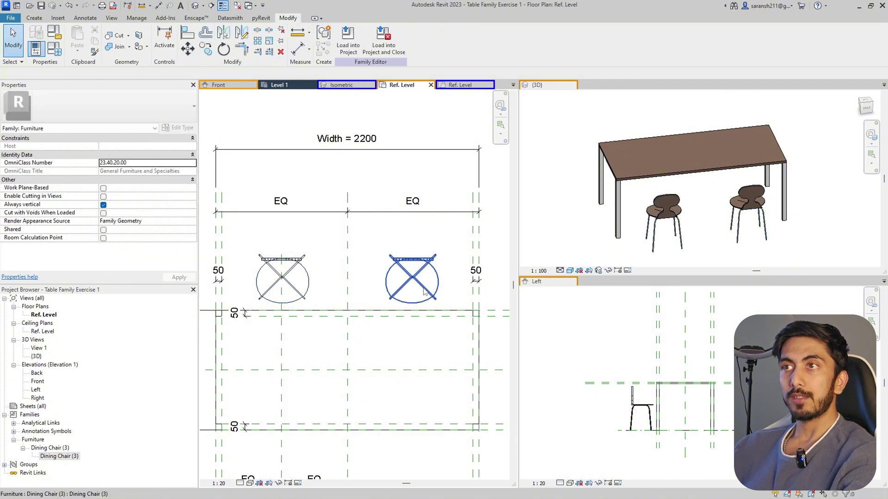
Draw a vertical reference plane from the middle of the mirrored chair down past the table's lower edge.
left_click(34, 17)
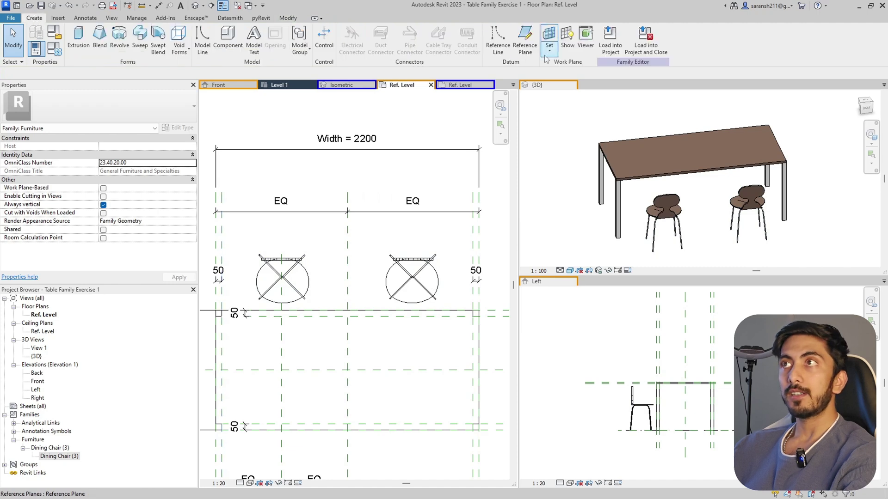
left_click(549, 41)
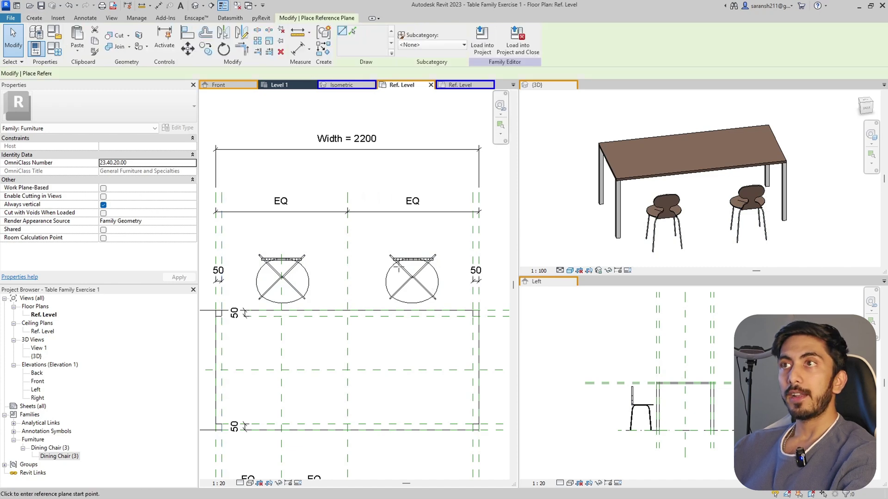
left_click(413, 287)
scroll(417, 296, "down", 2)
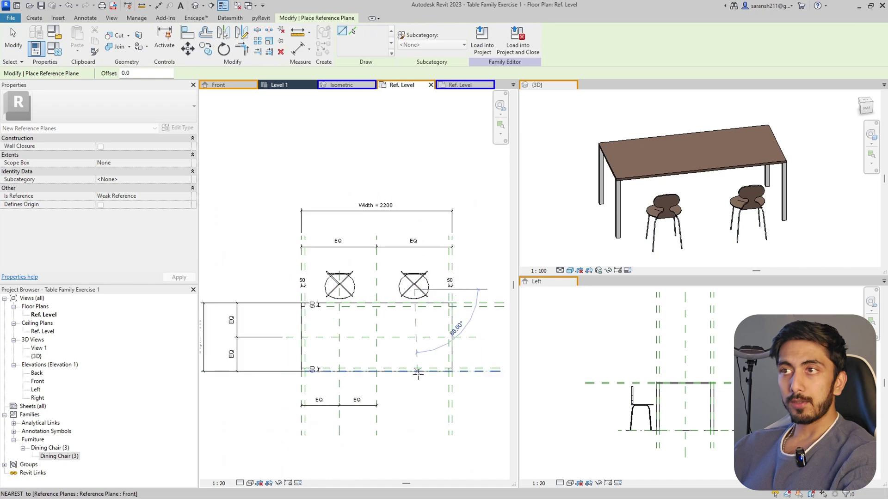
left_click(415, 426)
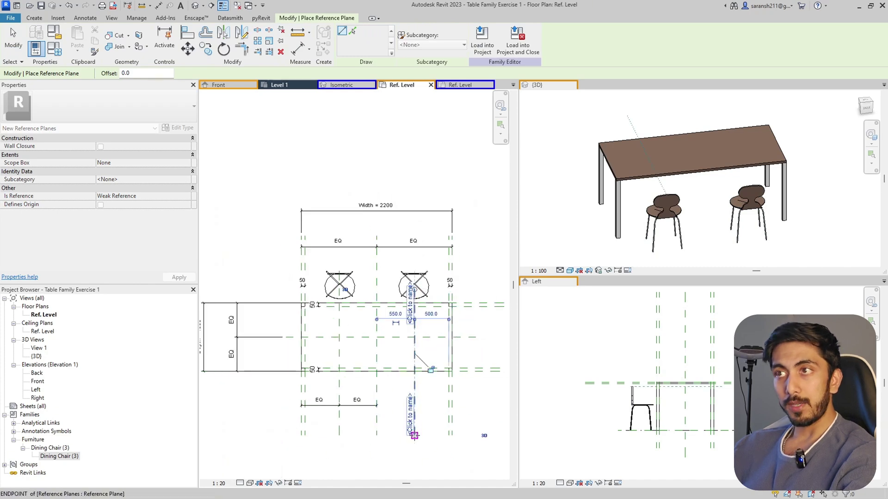
key("Escape")
key("Escape")
Extend the new reference plane's upper end to the back of the mirrored chair.
scroll(414, 387, "up", 2)
left_click(415, 390)
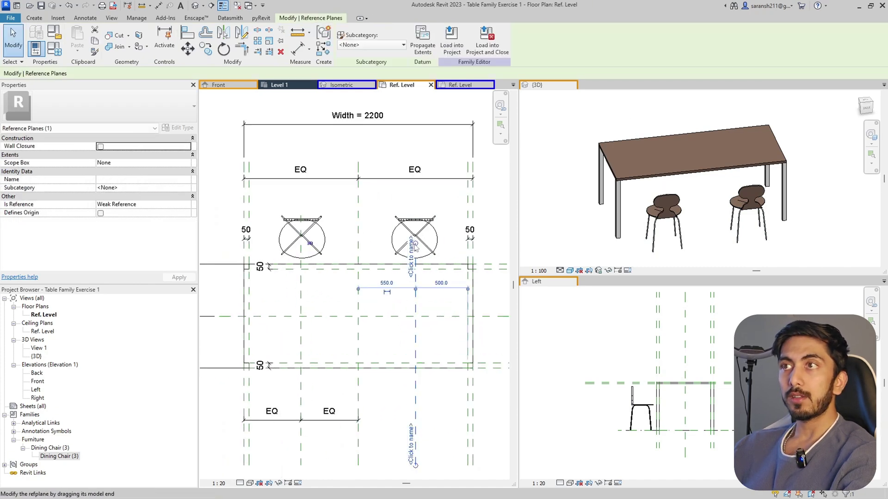
left_click_drag(416, 245, 416, 216)
Align the mirrored chair's centreline to its vertical reference plane with the alignment locked.
key("a")
key("l")
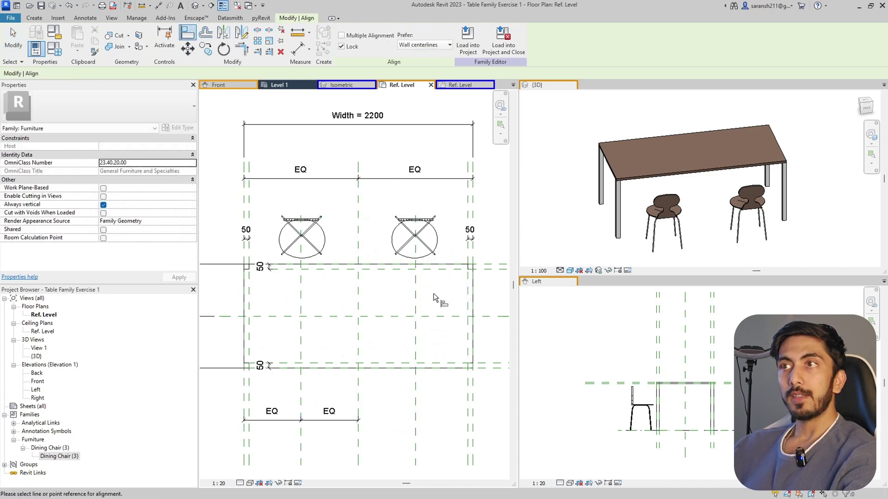
left_click(415, 296)
left_click(416, 250)
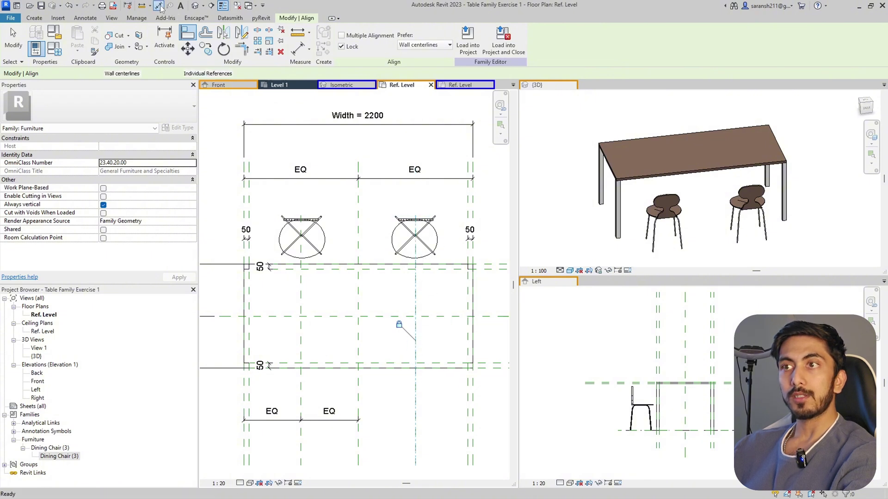
Add an aligned dimension below the table across the Center (Left/Right), mirrored chair and Right reference planes, in line with the existing one.
key("d")
key("i")
scroll(370, 240, "down", 2)
scroll(375, 324, "up", 2)
left_click(372, 321)
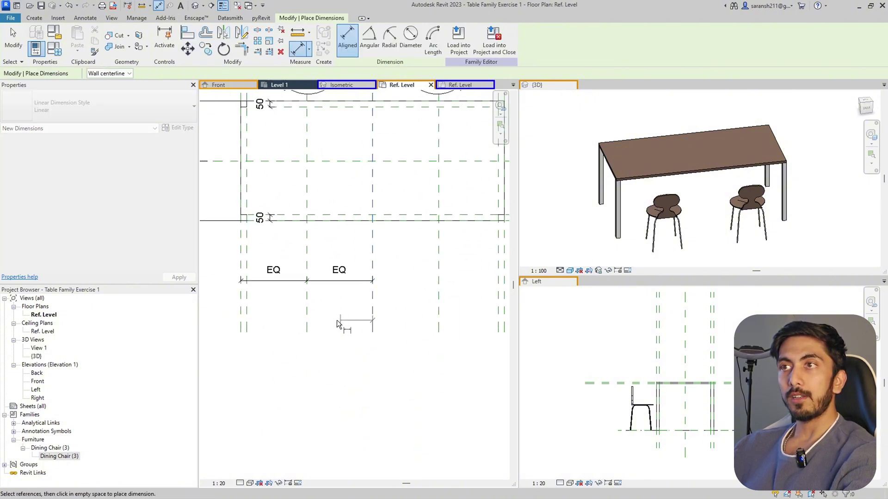
scroll(356, 321, "down", 2)
scroll(366, 323, "up", 2)
left_click(370, 324)
scroll(370, 324, "down", 2)
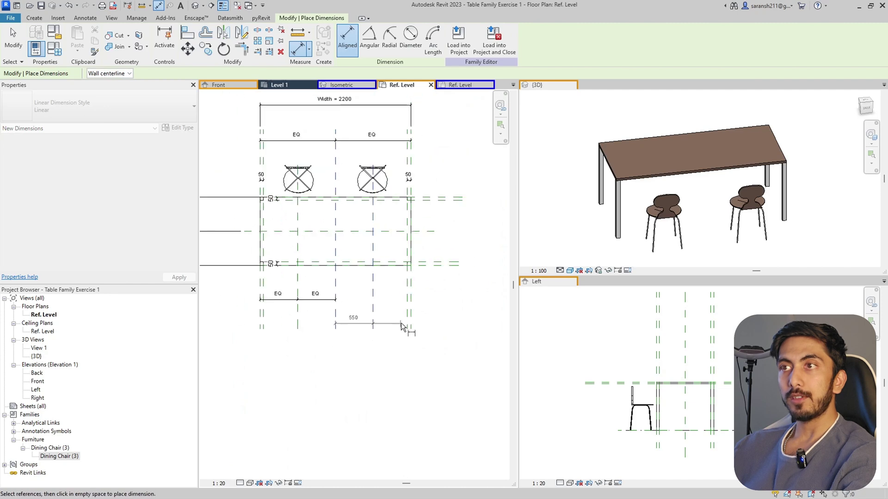
scroll(407, 327, "up", 4)
left_click(421, 332)
scroll(423, 367, "down", 3)
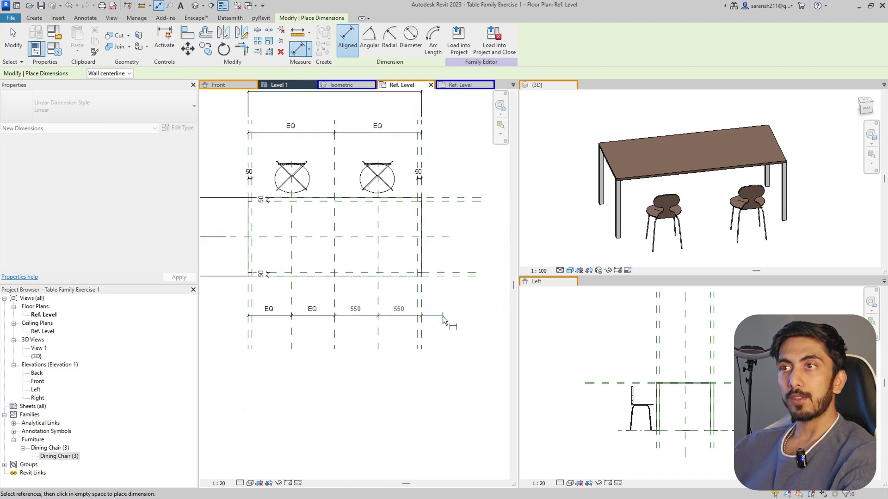
left_click(442, 316)
Make both segments of the new dimension equal so the mirrored chair's plane stays midway between the centre and Right planes.
left_click(377, 296)
scroll(384, 355, "down", 3)
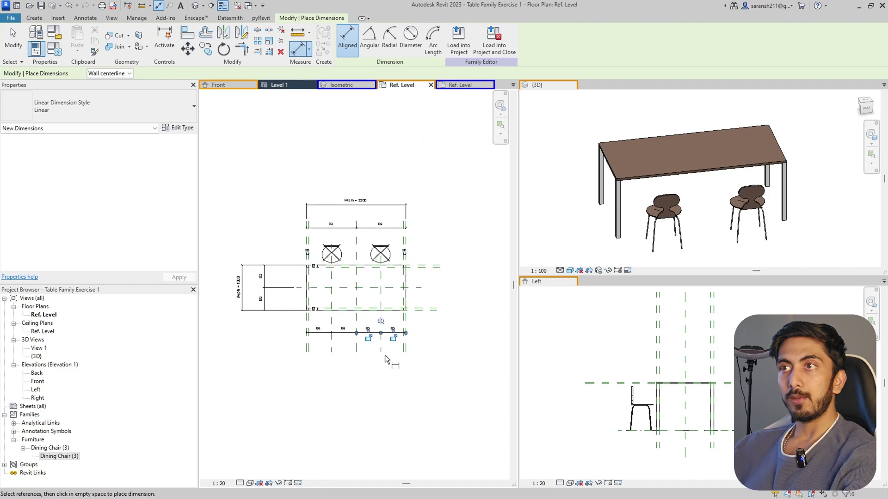
key("Escape")
key("Escape")
scroll(365, 282, "up", 2)
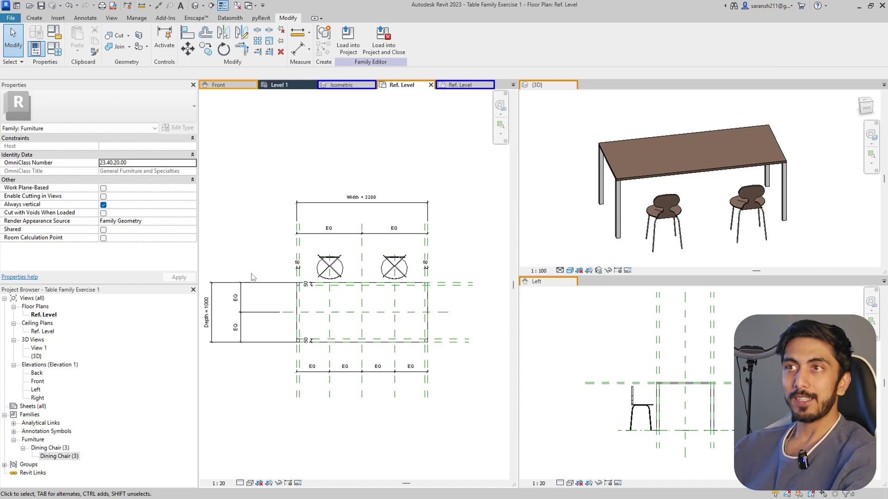
Set the Width of the Rectangular table type to 3200 and apply it to test how the chairs respond.
left_click(54, 54)
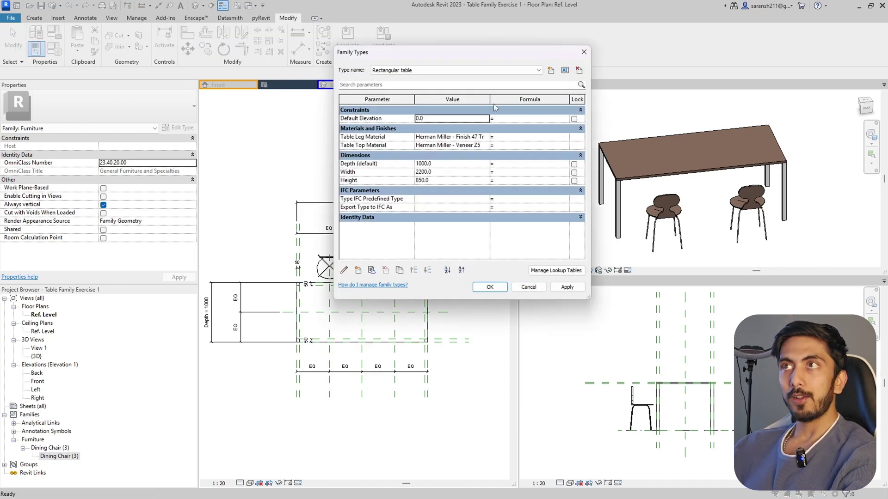
left_click_drag(447, 62, 139, 30)
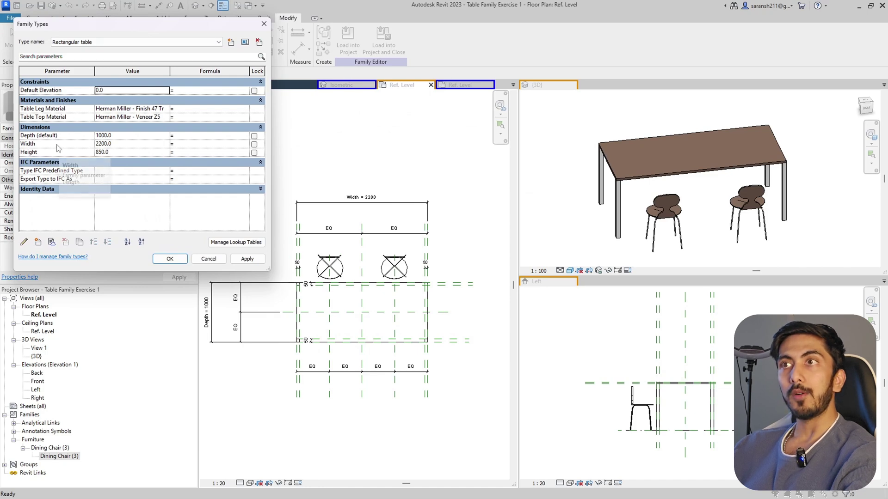
left_click(99, 143)
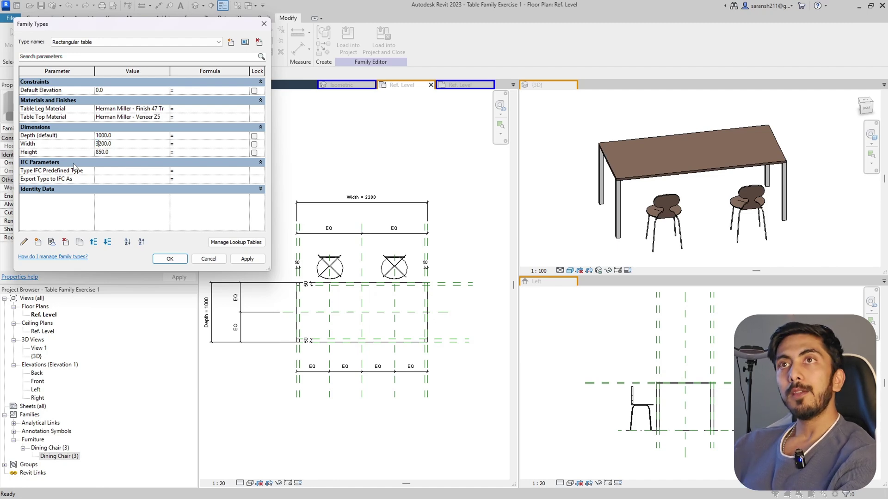
left_click(247, 260)
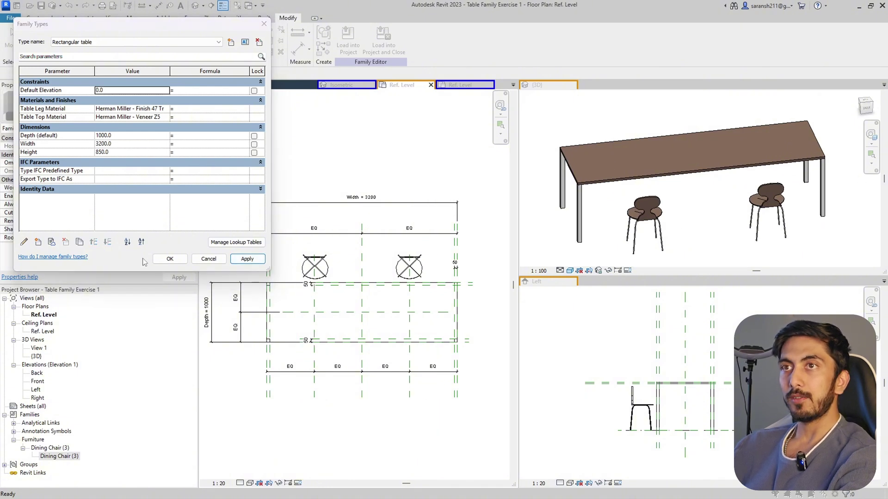
key("Return")
scroll(670, 228, "up", 5)
scroll(670, 228, "down", 5)
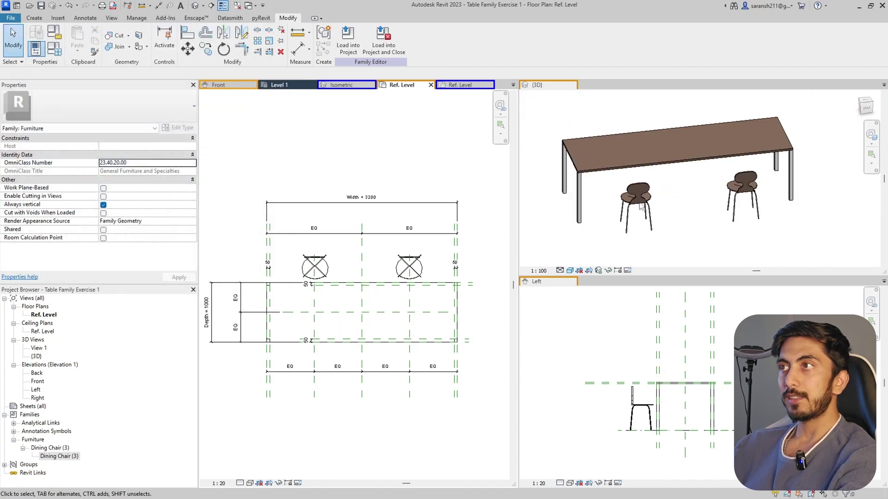
Mirror copies of both dining chairs across the table's horizontal centre reference plane to the opposite long side.
left_click(757, 206)
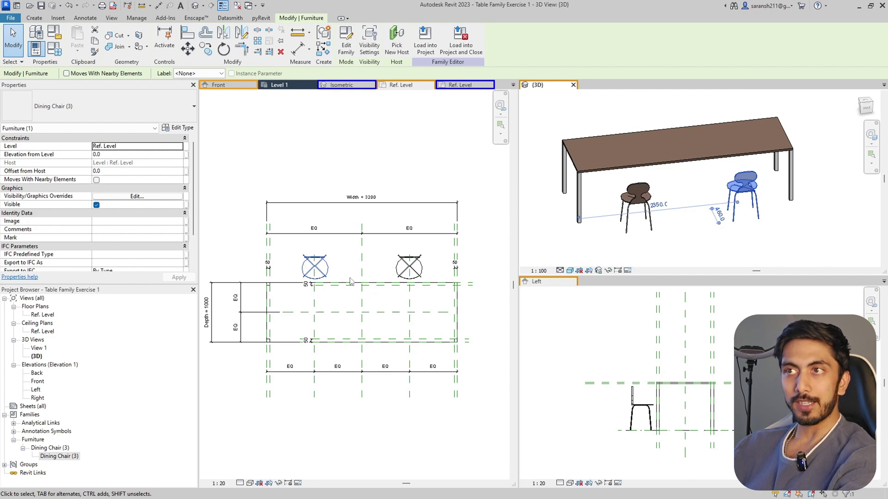
scroll(360, 227, "down", 2)
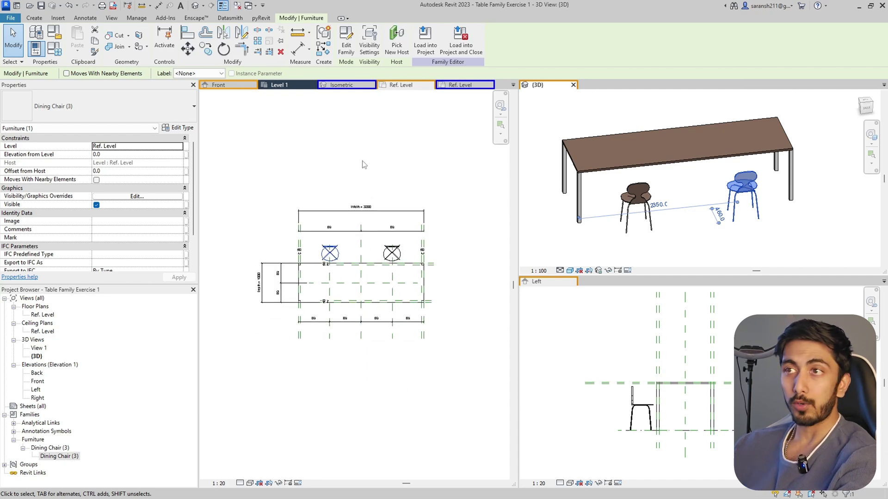
scroll(307, 301, "up", 2)
scroll(351, 330, "down", 2)
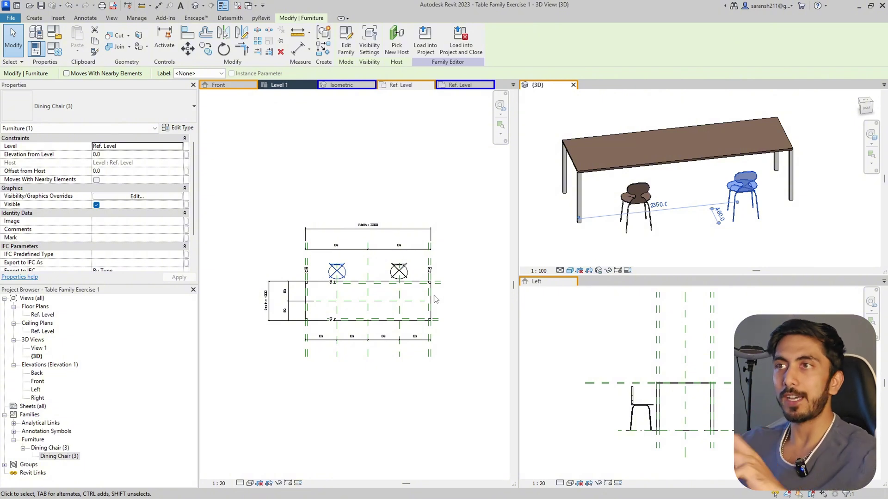
scroll(419, 287, "up", 3)
left_click(418, 288)
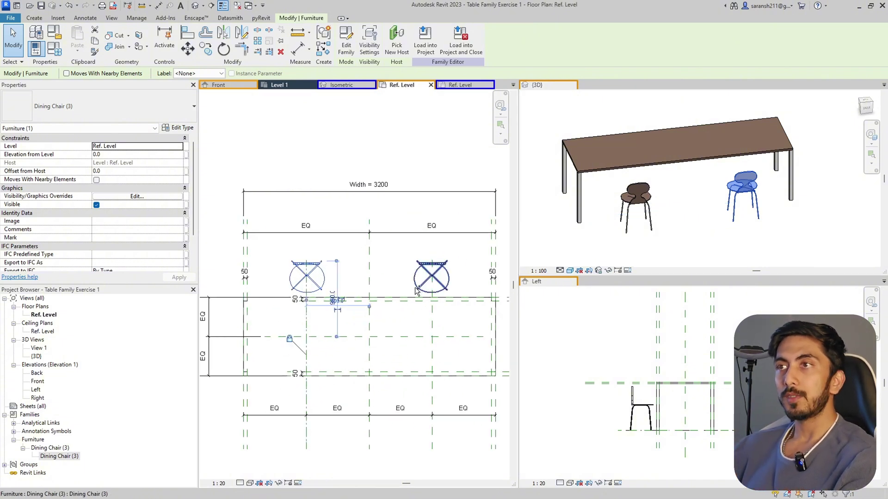
scroll(419, 288, "down", 2)
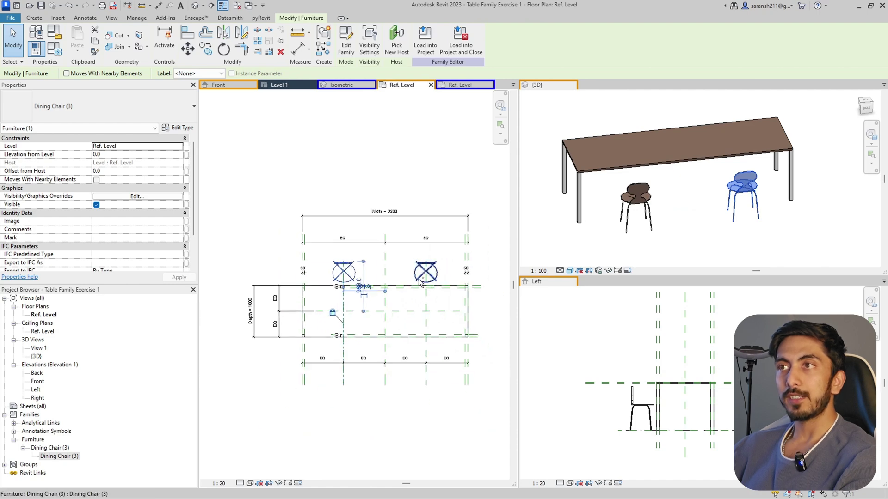
left_click(343, 272, "ctrl")
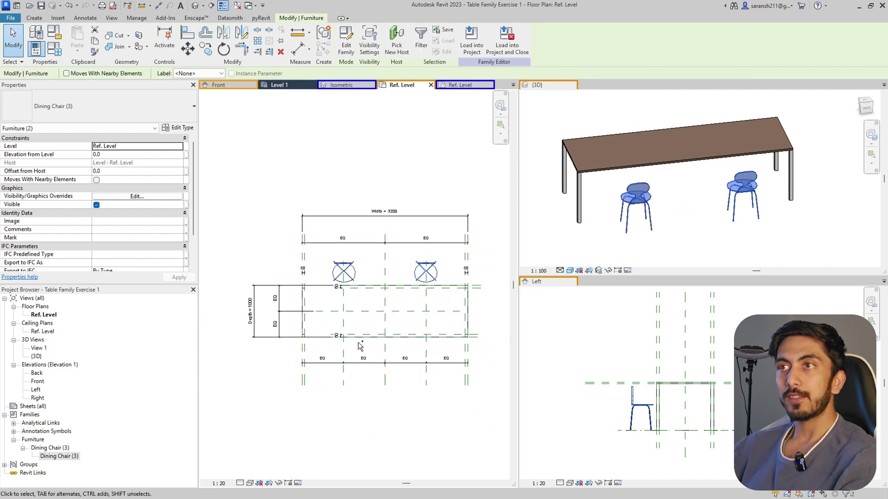
left_click(224, 37)
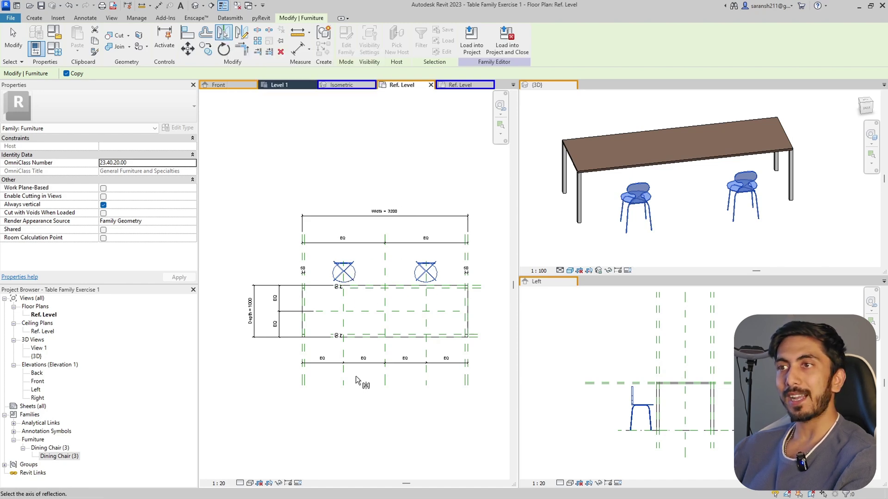
left_click(336, 316)
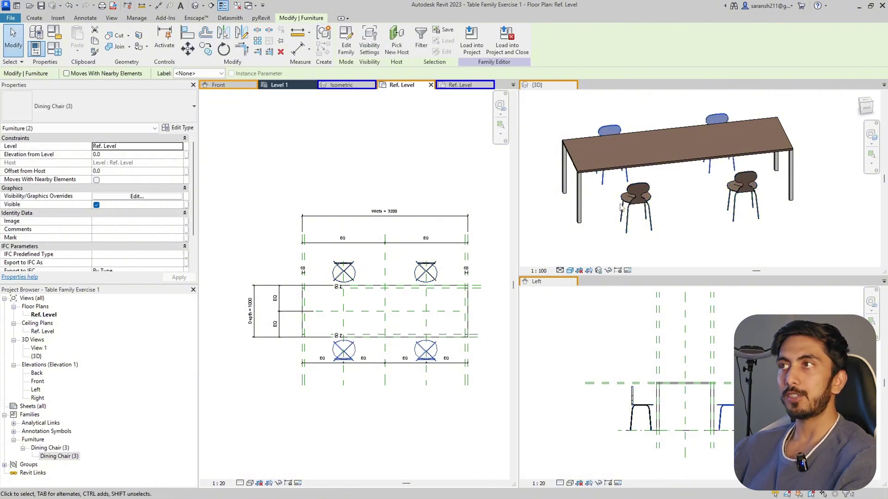
Align the lower-left chair's centreline to the left chair reference plane with the alignment locked.
left_click(188, 34)
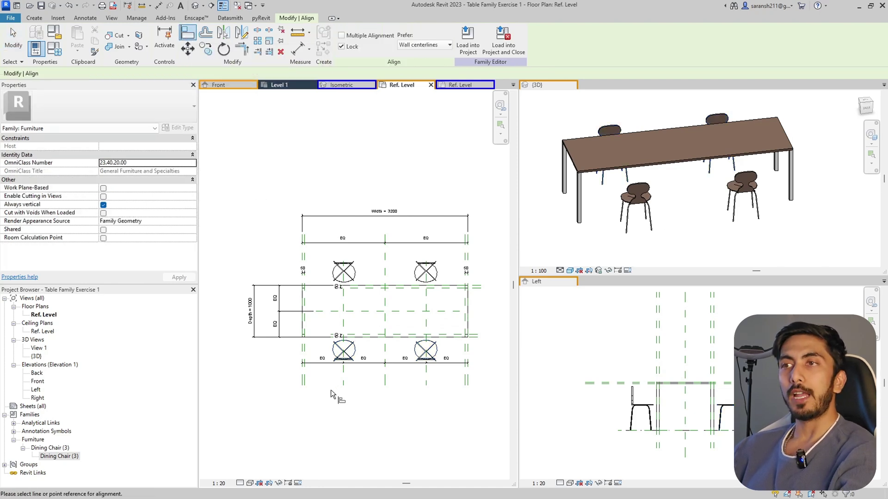
scroll(331, 390, "up", 3)
left_click(354, 377)
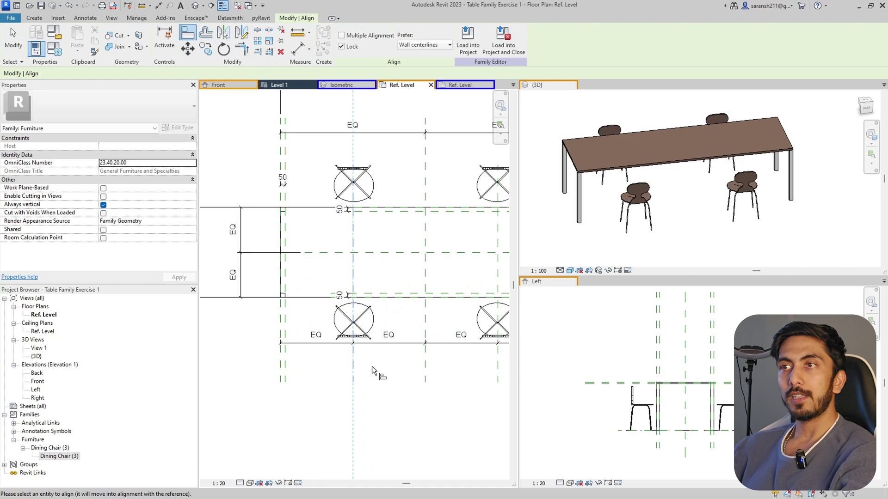
left_click(362, 340)
Align the lower-right chair's centreline to the right chair reference plane with locking enabled.
scroll(322, 350, "down", 3)
scroll(388, 382, "up", 3)
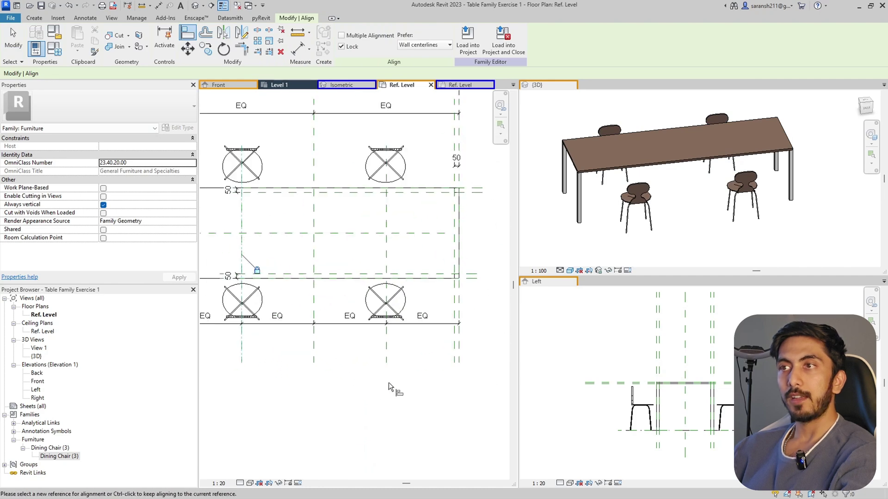
left_click(386, 361)
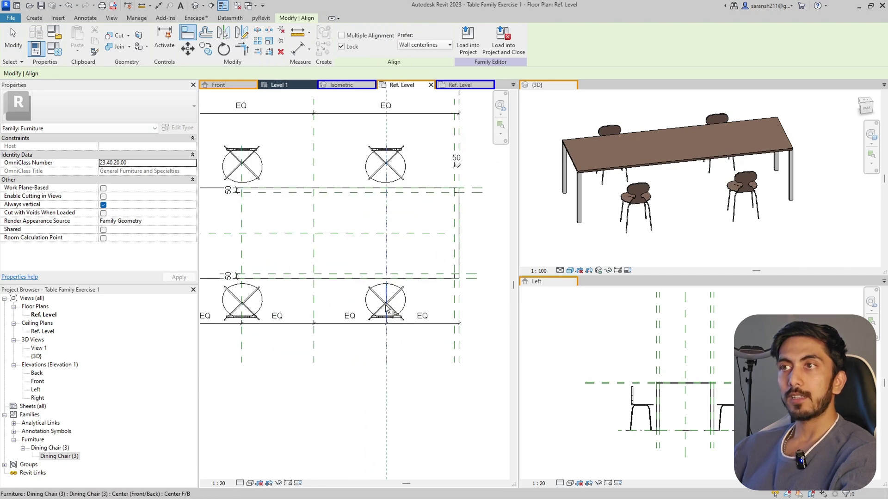
left_click(390, 341)
scroll(409, 382, "down", 3)
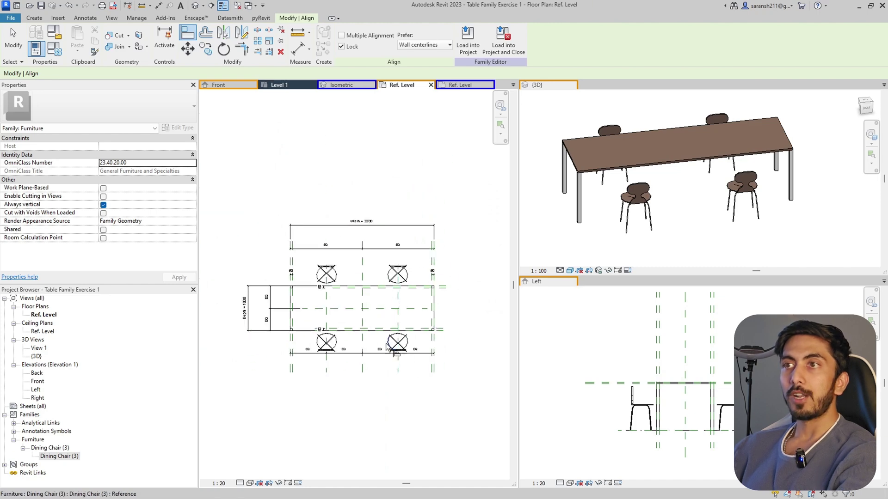
Set the Width of the Rectangular table type to 1200, apply it, and check the chairs' positions in 3D.
left_click(53, 53)
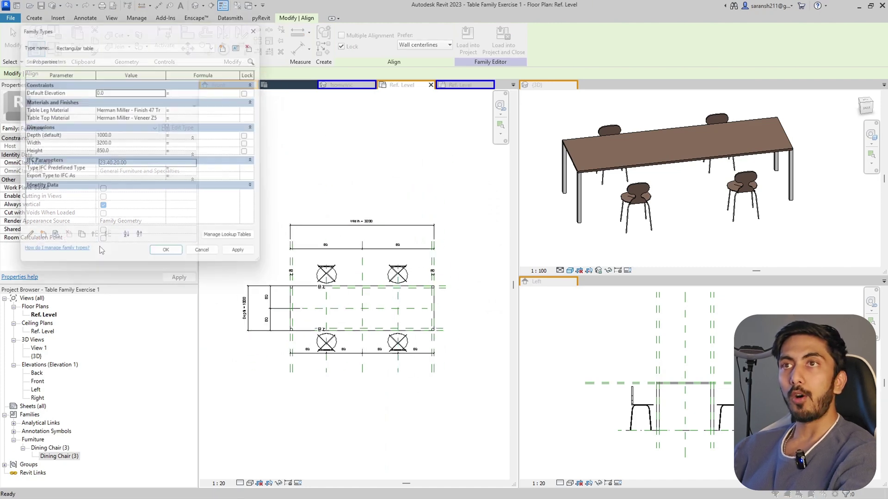
left_click(99, 145)
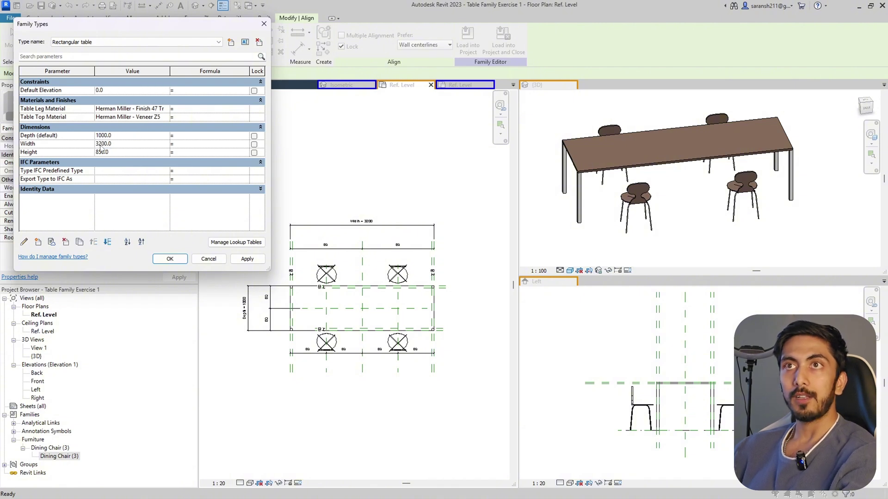
left_click(99, 144)
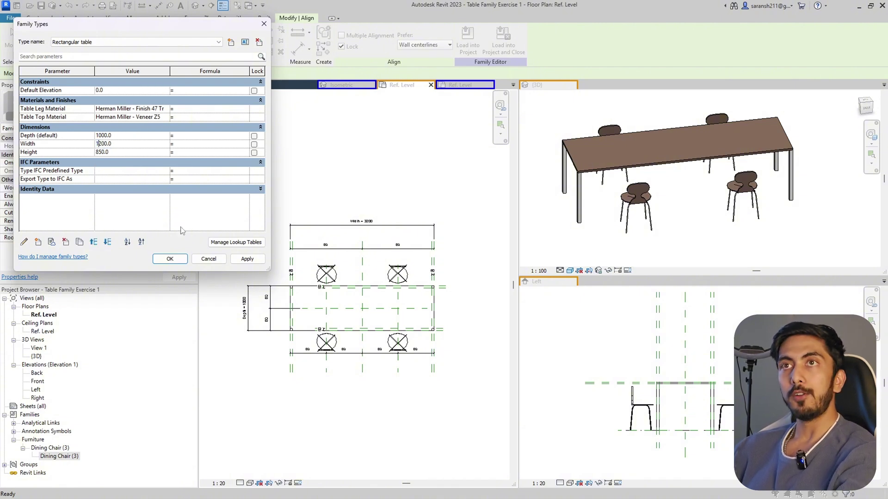
left_click(247, 259)
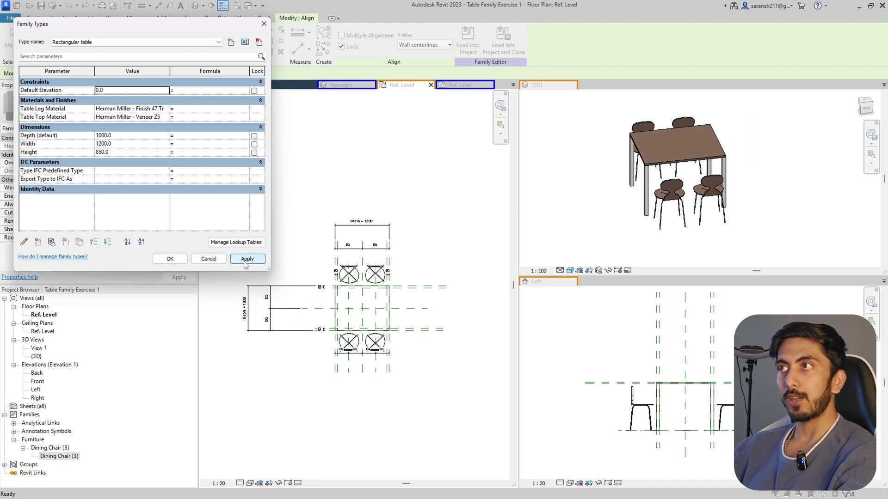
left_click(170, 259)
left_click(625, 187)
middle_click_drag(617, 181, 687, 219, "shift")
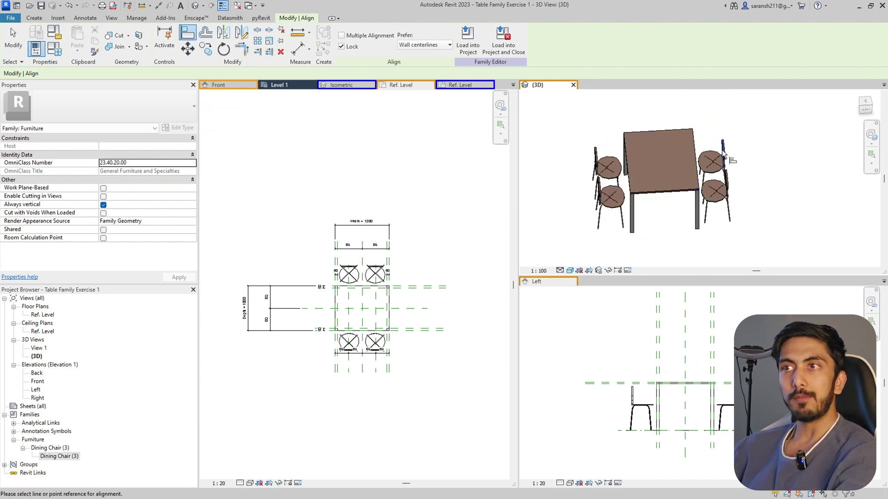
Set the Width of the Rectangular table type to 2200, apply it, and leave the Align command.
left_click(54, 48)
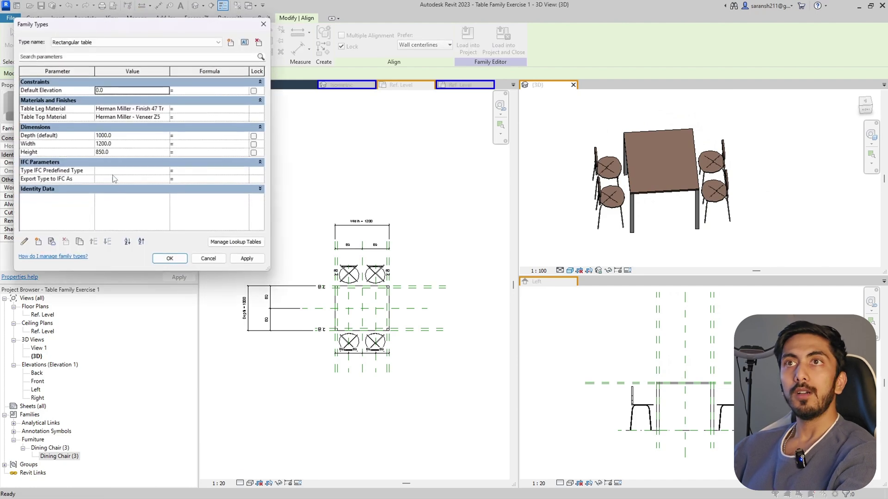
left_click(100, 145)
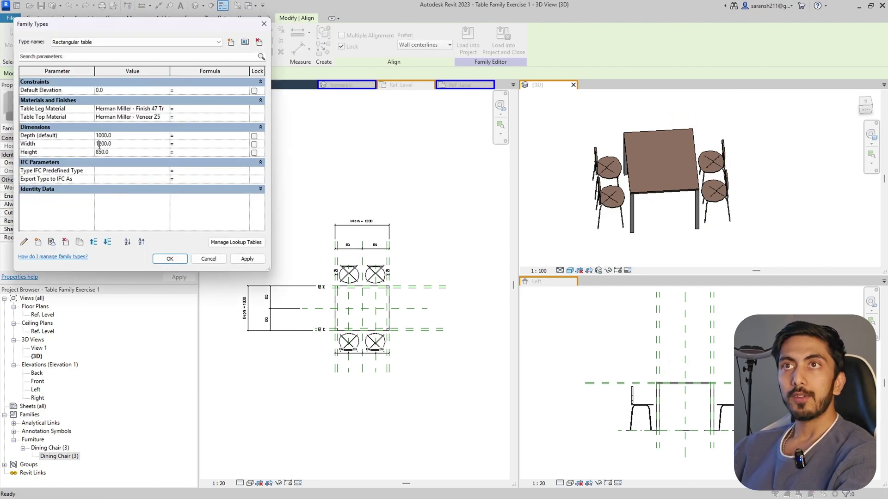
left_click(234, 261)
left_click(168, 260)
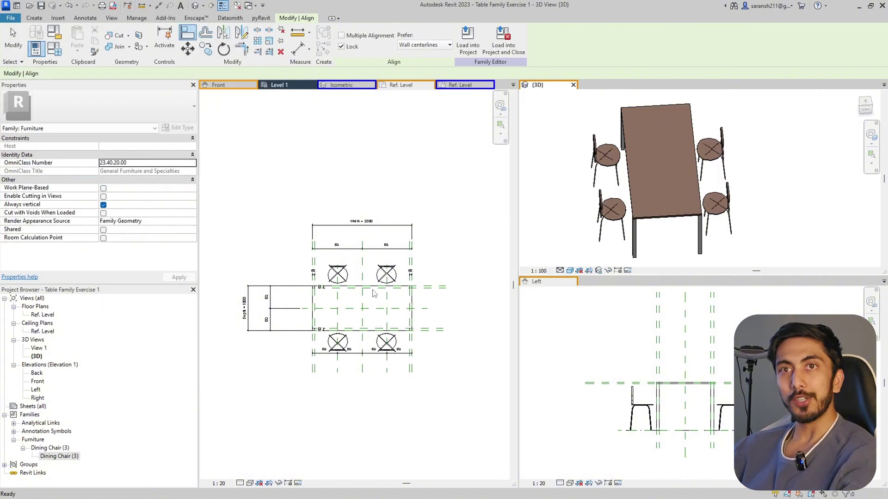
scroll(360, 326, "up", 3)
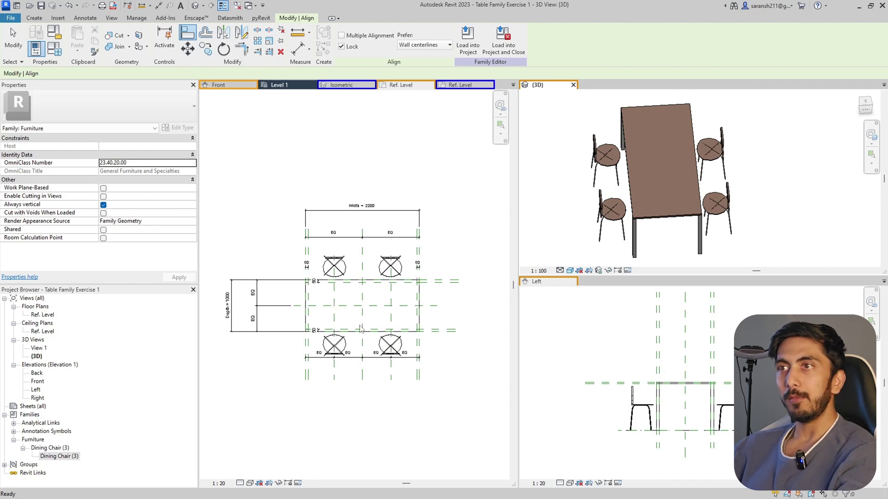
key("Escape")
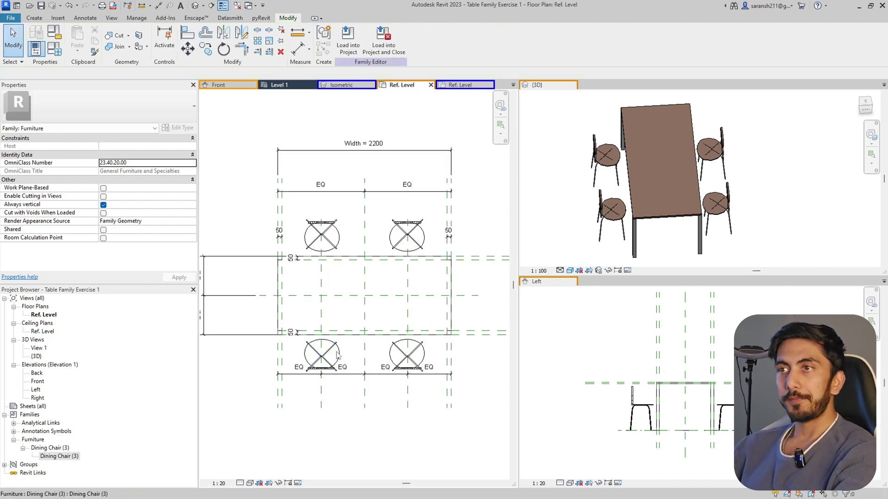
Set the Depth of the Rectangular table type to 2000 and apply it to test how the chairs respond.
left_click(331, 358)
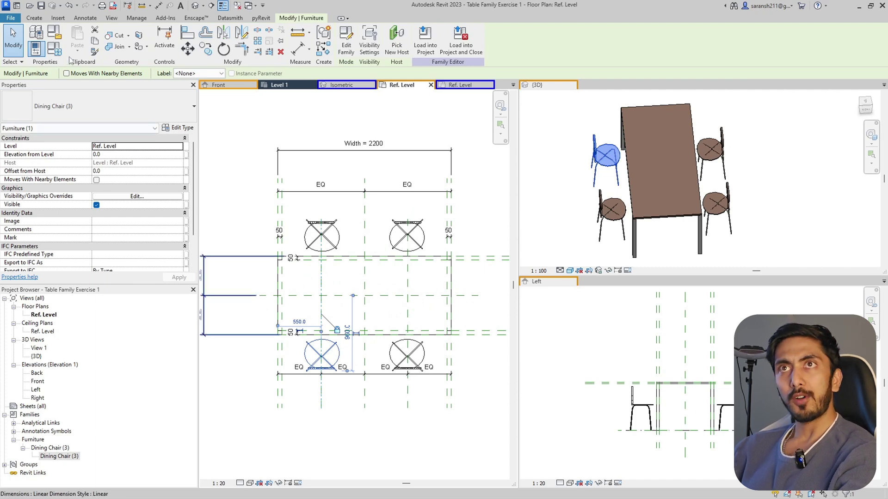
scroll(370, 250, "down", 3)
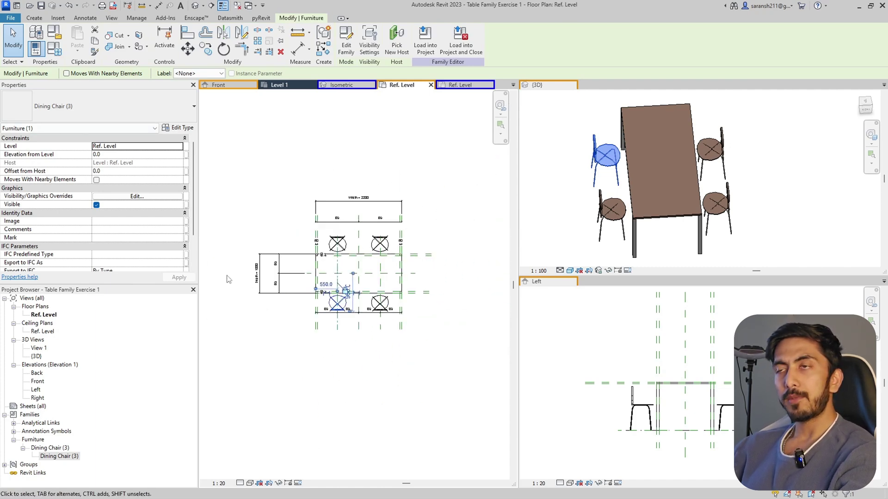
scroll(333, 280, "up", 2)
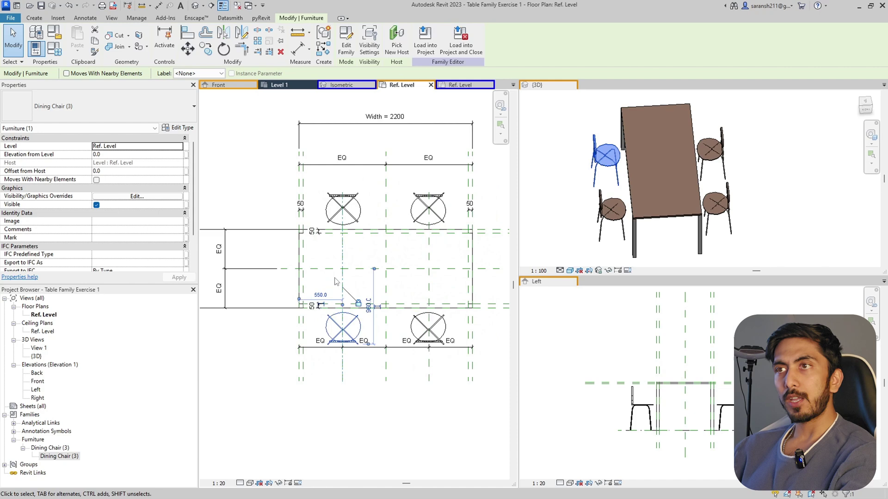
left_click(59, 52)
left_click(100, 136)
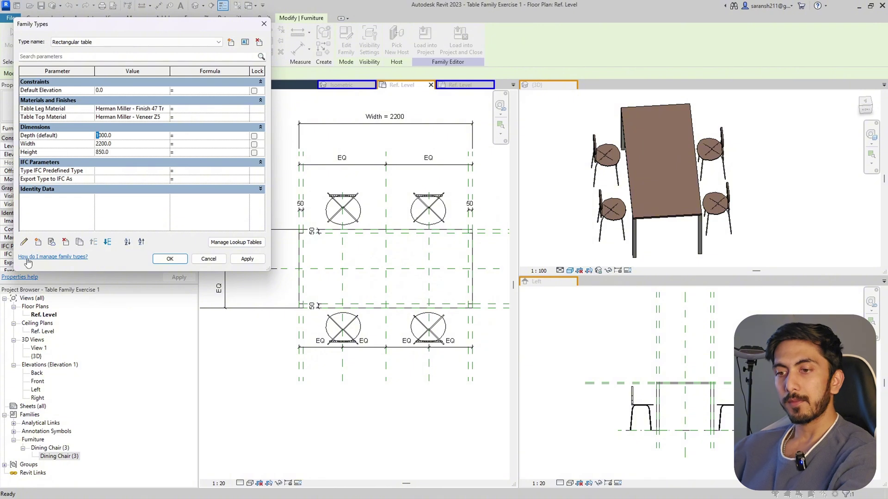
left_click(240, 260)
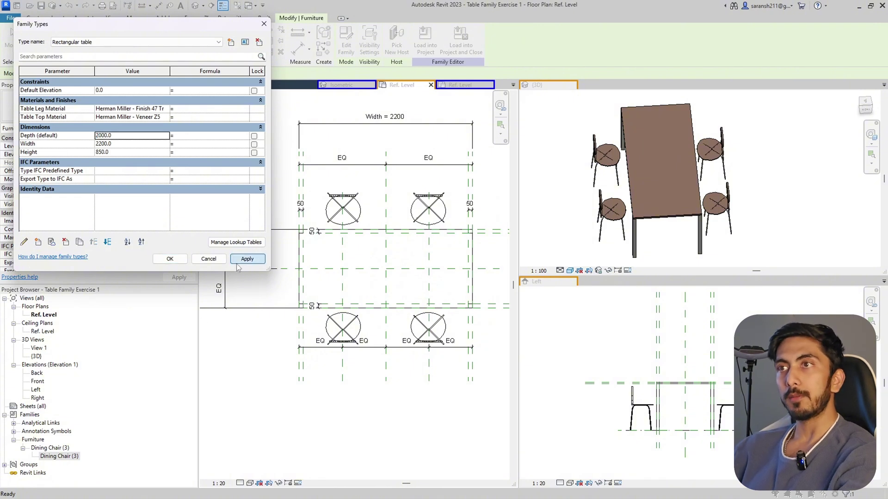
left_click(172, 260)
Examine the chairs' positions relative to the table edges in the 3D view, Left elevation and floor plan.
scroll(659, 154, "down", 2)
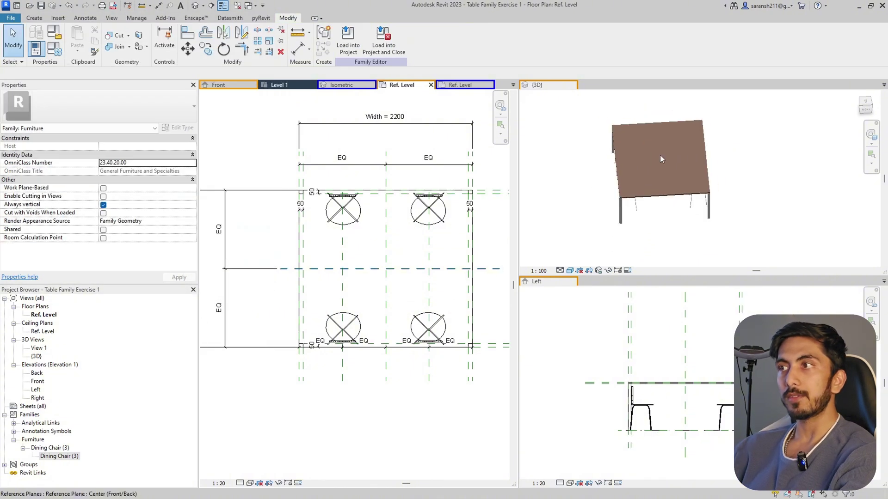
scroll(672, 397, "up", 4)
left_click(623, 418)
scroll(622, 414, "down", 3)
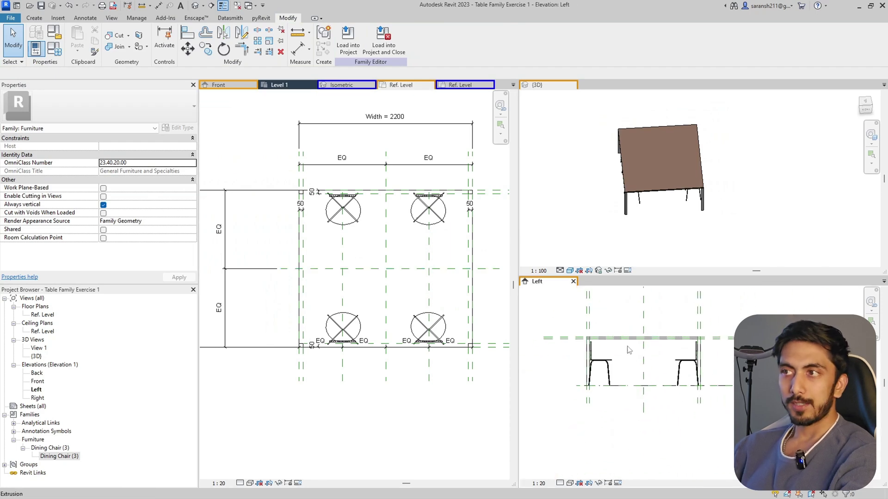
left_click(609, 363)
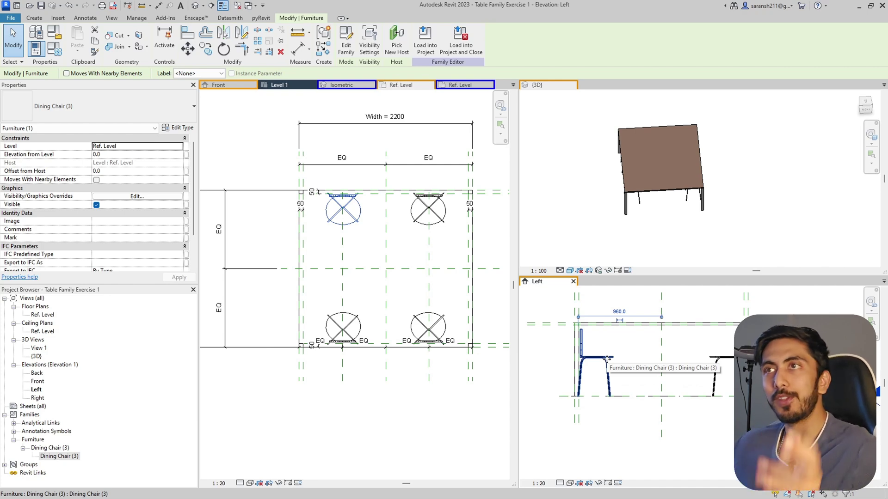
scroll(431, 345, "down", 3)
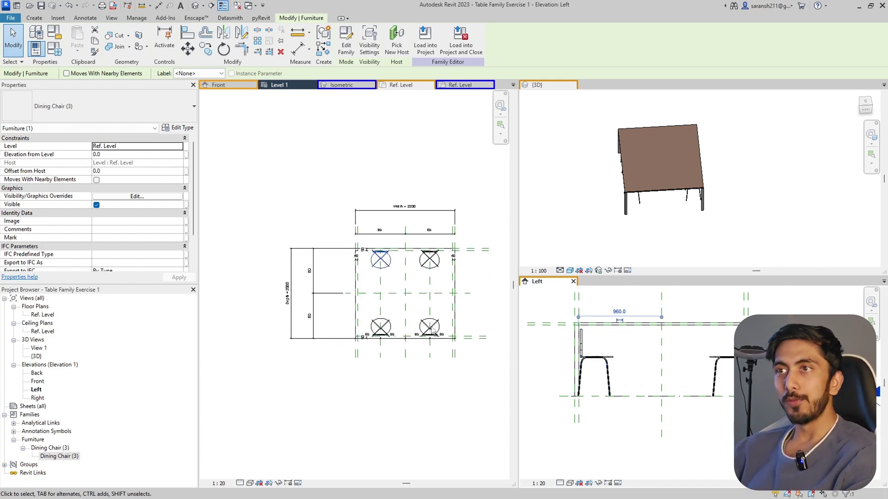
Undo the last Depth change of the table.
key("ctrl+z")
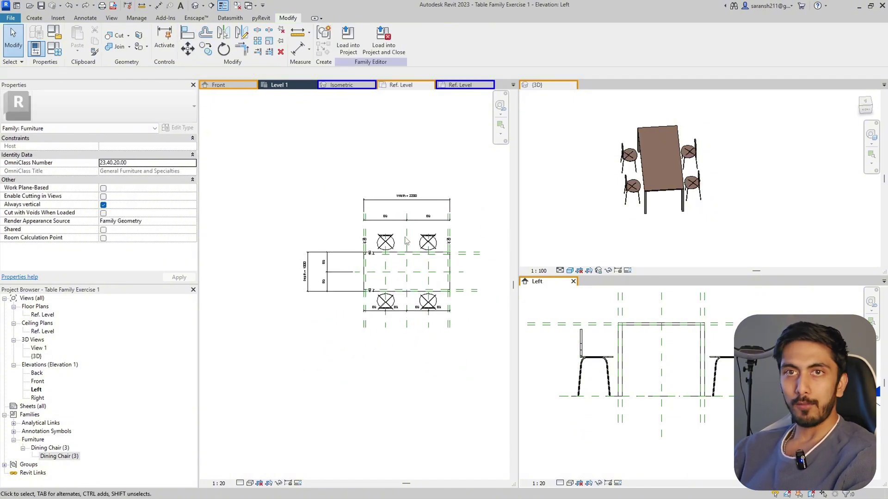
scroll(407, 241, "up", 3)
scroll(351, 269, "down", 2)
scroll(301, 282, "up", 3)
scroll(252, 295, "down", 3)
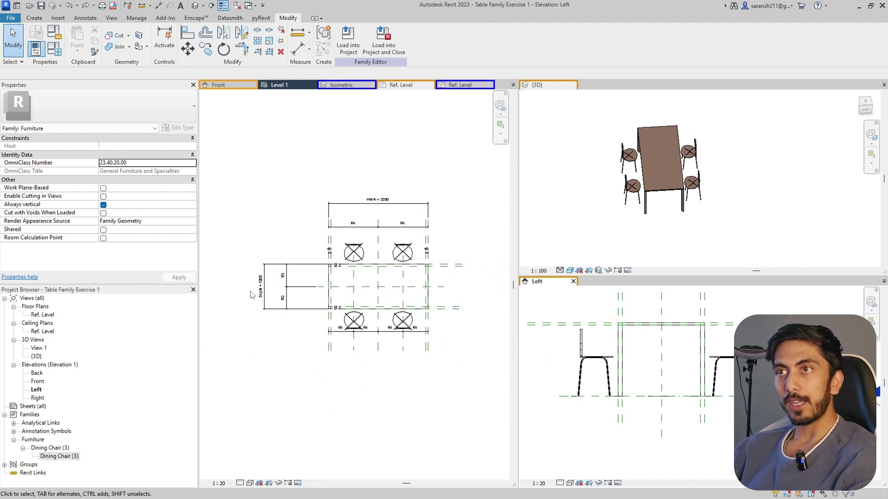
scroll(252, 295, "up", 3)
scroll(254, 259, "down", 3)
key("a")
key("l")
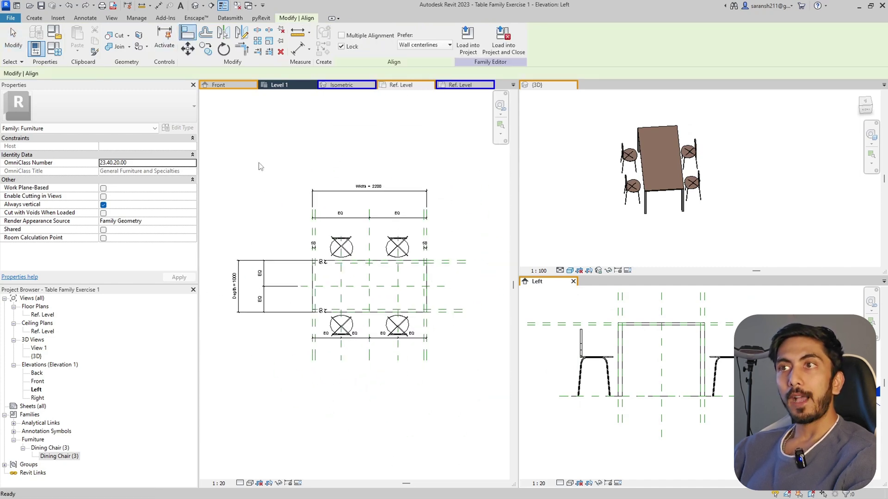
scroll(349, 370, "up", 3)
scroll(336, 253, "down", 3)
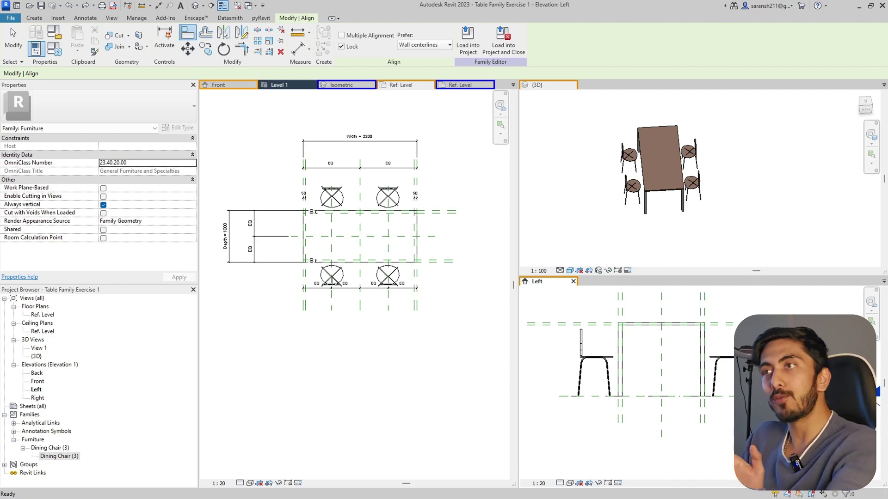
left_click(158, 5)
scroll(354, 286, "up", 2)
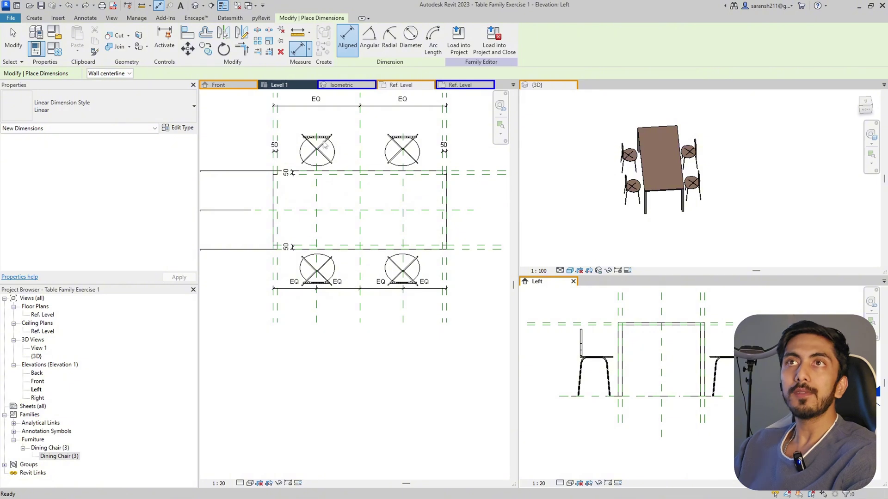
left_click(35, 18)
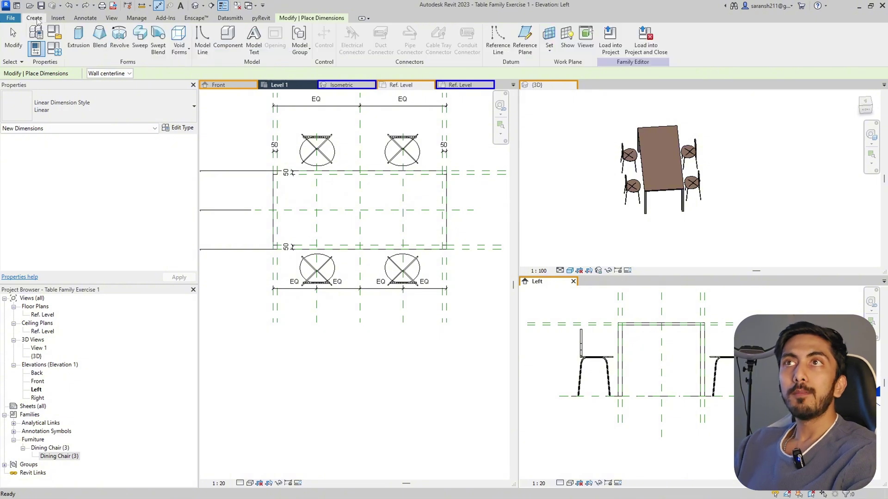
left_click(525, 39)
scroll(396, 377, "down", 2)
scroll(329, 331, "up", 3)
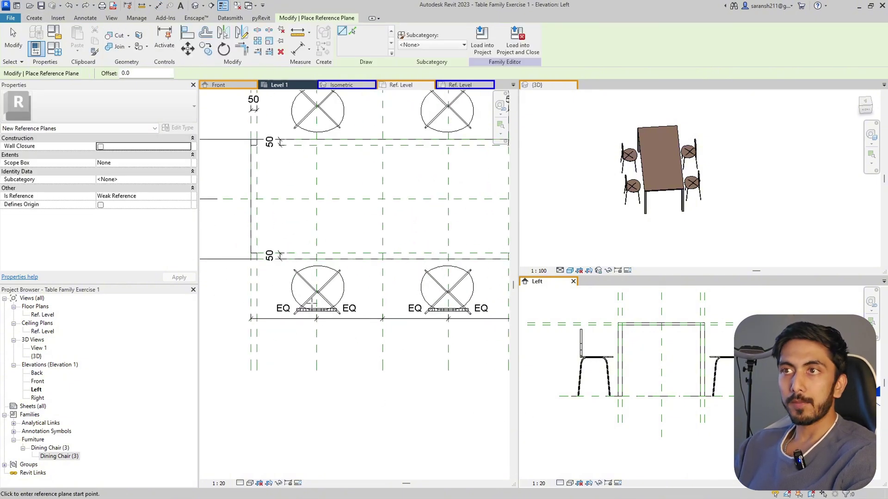
left_click(318, 291)
scroll(319, 290, "up", 2)
scroll(326, 282, "down", 3)
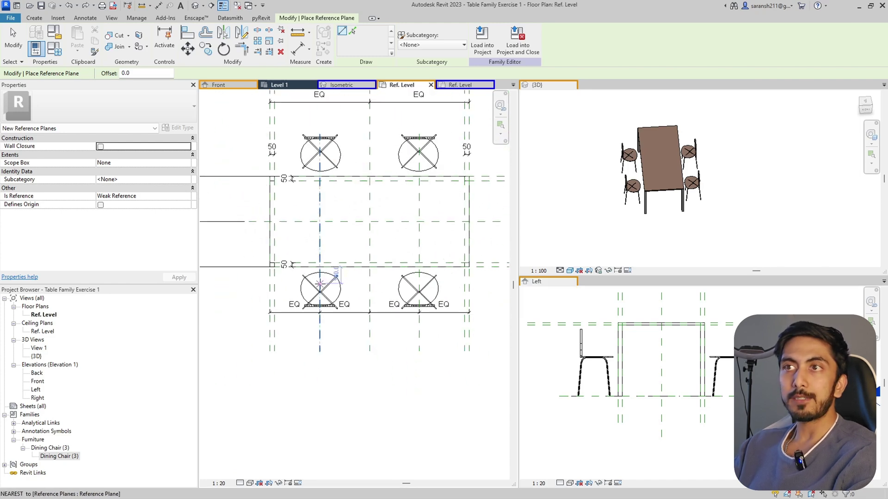
scroll(314, 272, "up", 2)
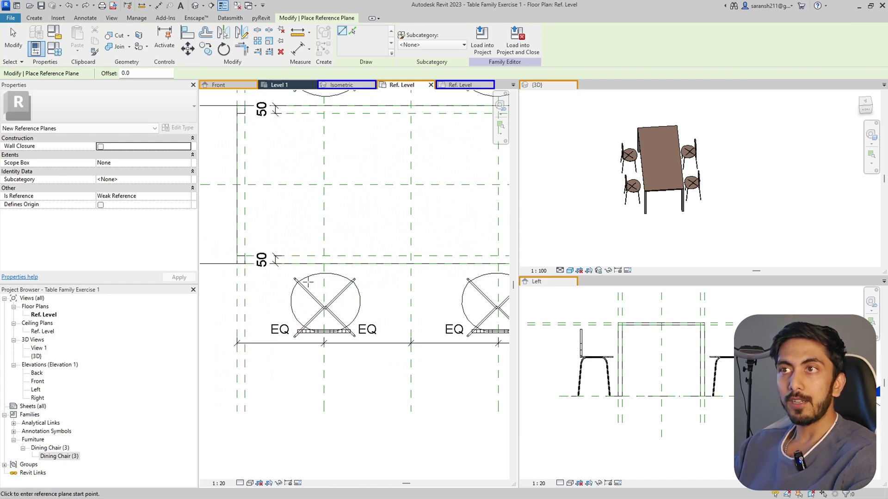
scroll(325, 284, "down", 2)
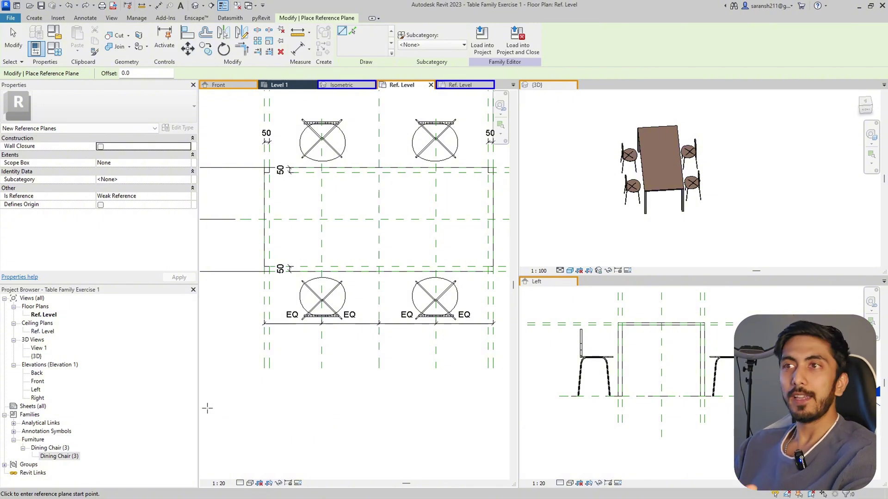
scroll(340, 283, "up", 1)
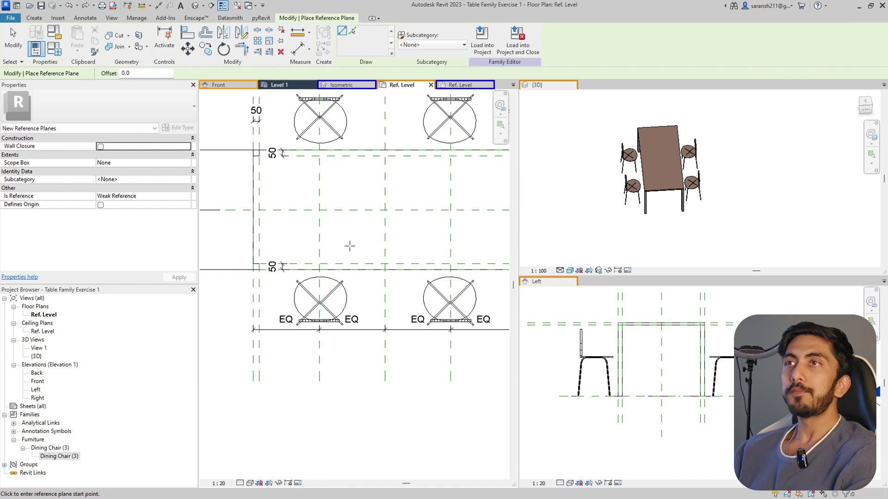
scroll(348, 246, "down", 1)
left_click(13, 39)
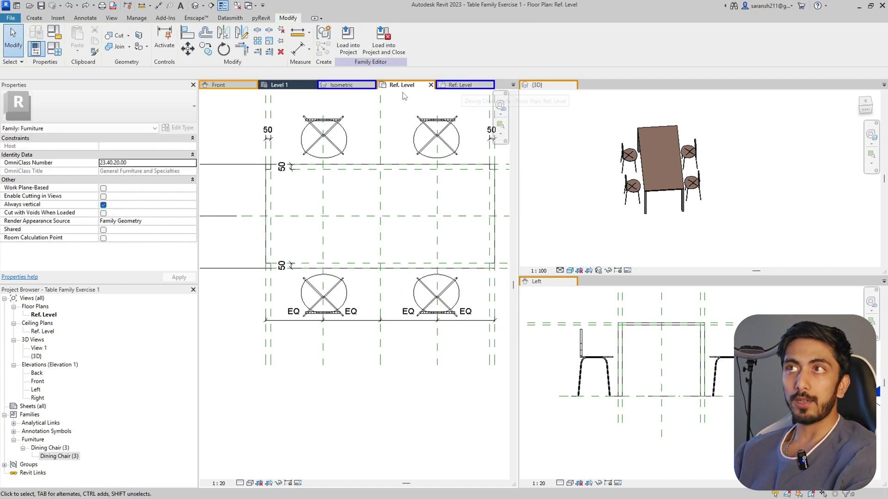
Open the nested Dining Chair (3) family for editing in its Ref. Level plan.
left_click(325, 145)
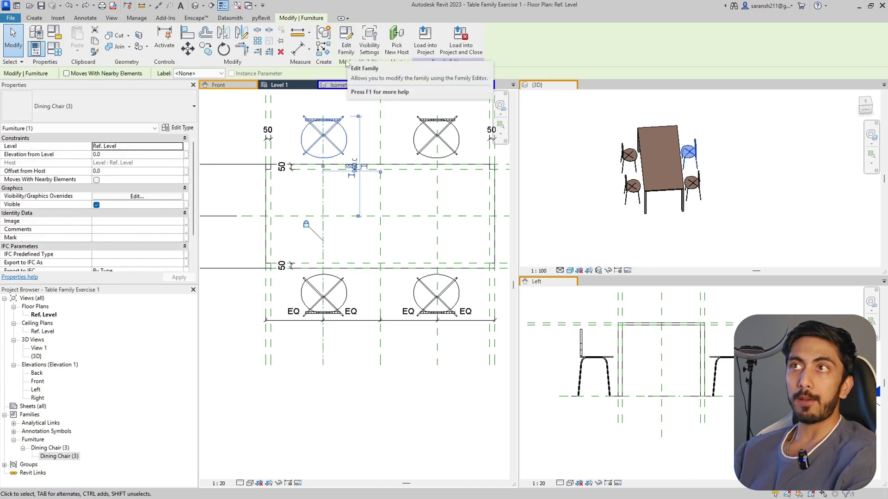
right_click(339, 149)
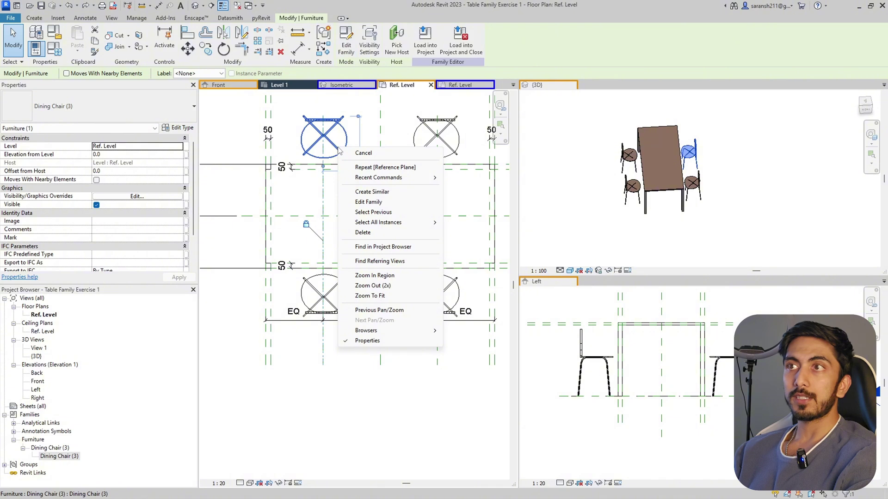
left_click(393, 124)
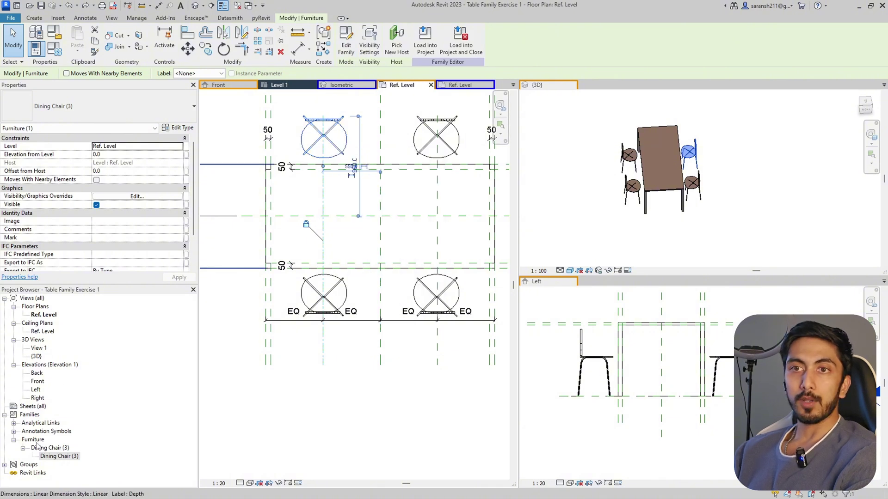
right_click(52, 451)
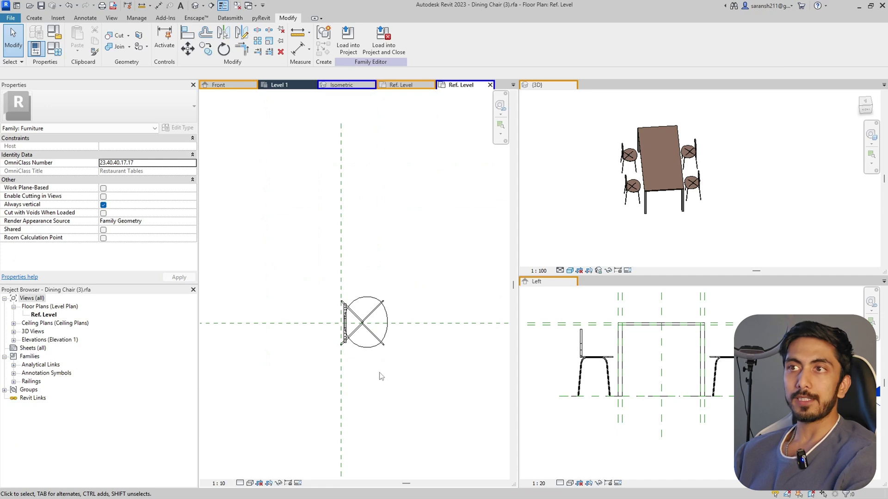
Draw a vertical reference plane at the front edge of the chair seat, extending past the chair on both sides.
scroll(366, 330, "up", 2)
left_click(298, 321)
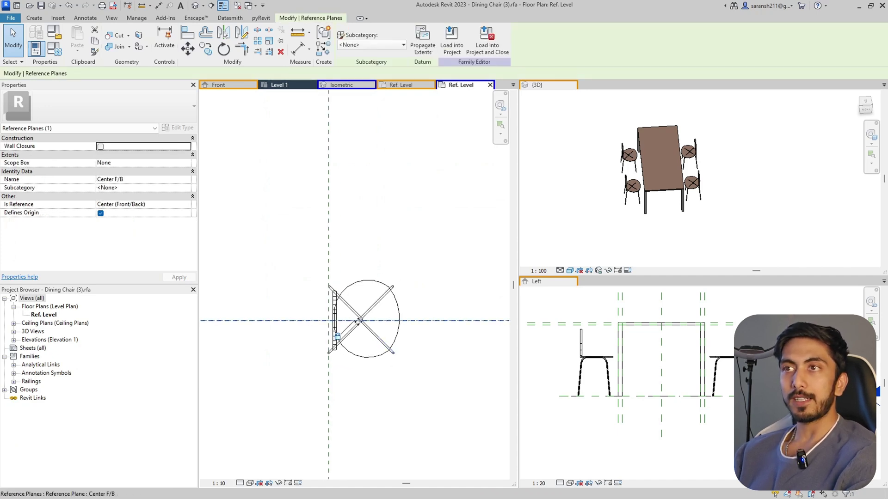
left_click(341, 417)
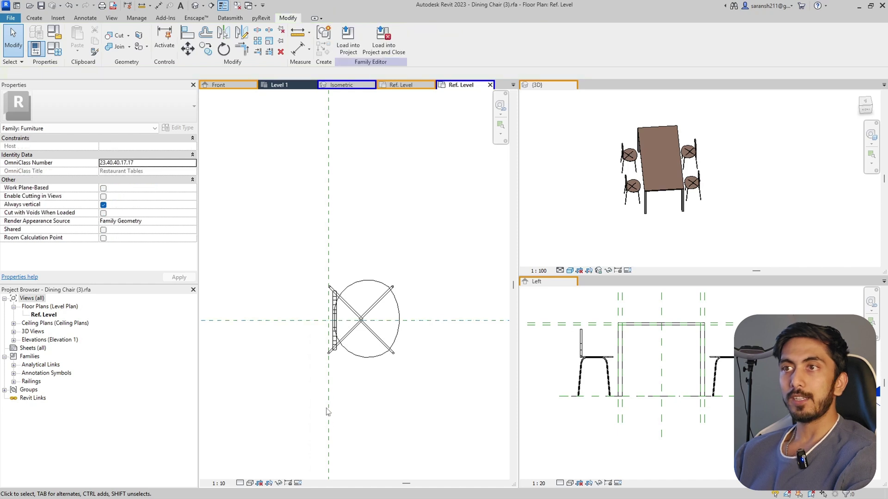
left_click(329, 414)
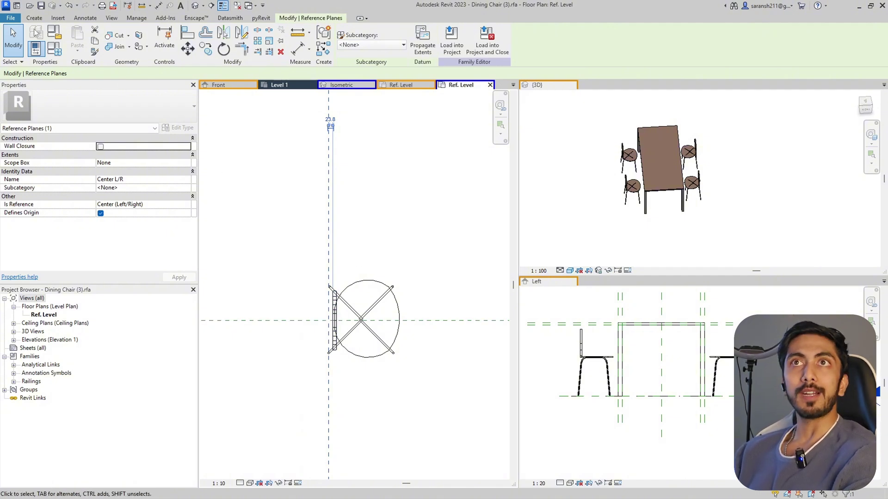
key("r")
key("p")
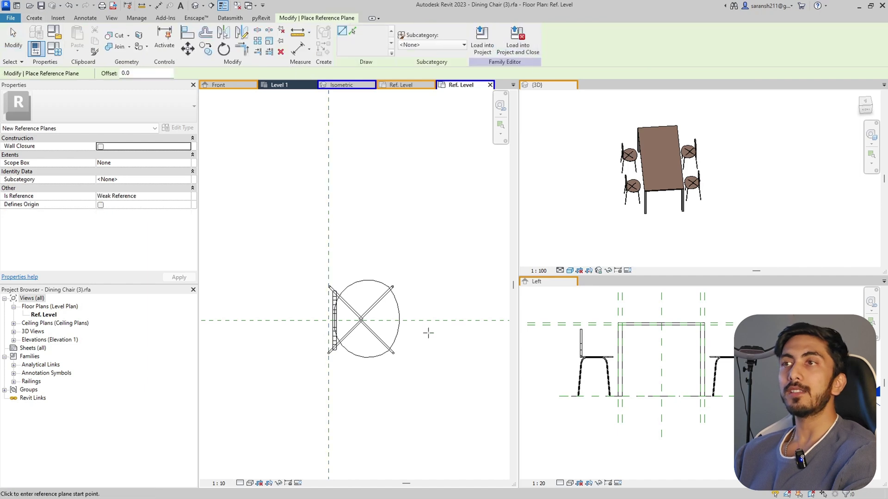
left_click(401, 318)
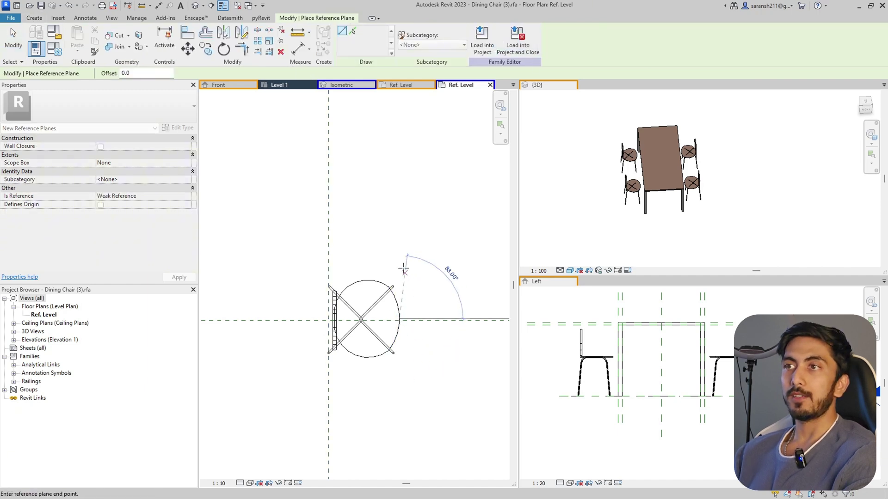
scroll(400, 272, "down", 2)
left_click(398, 193)
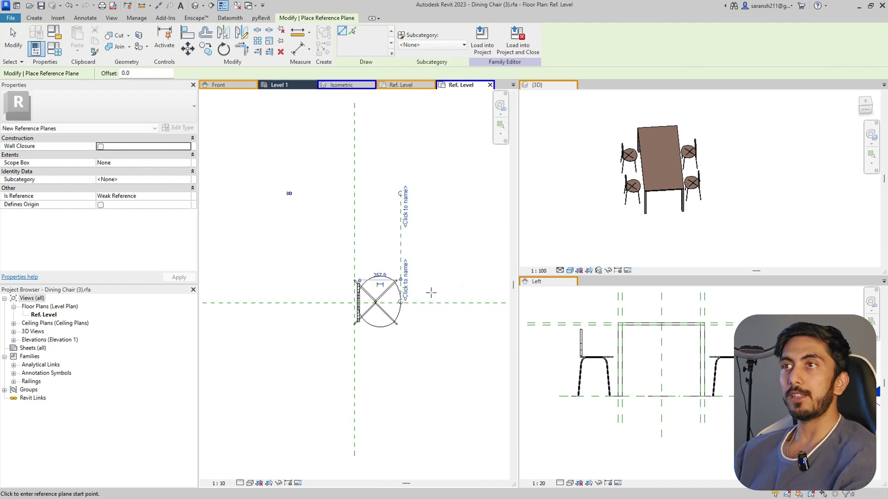
scroll(430, 291, "up", 1)
key("Escape")
key("Escape")
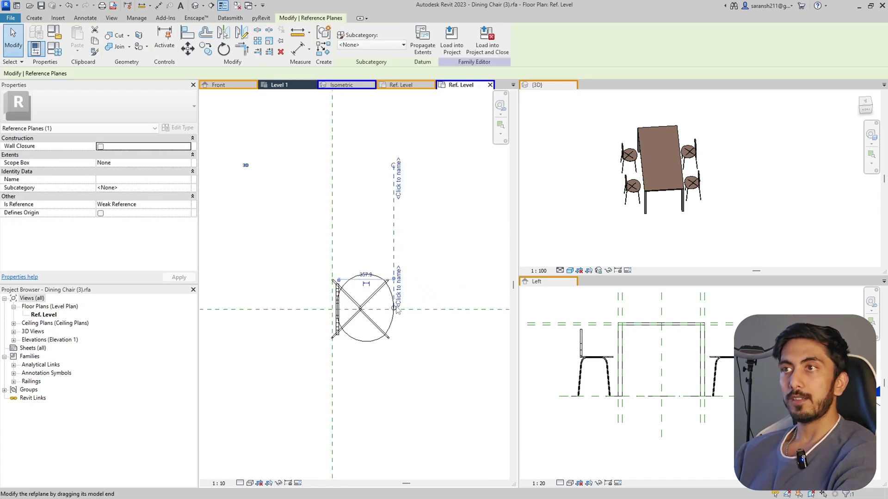
left_click_drag(396, 309, 362, 445)
left_click(362, 444)
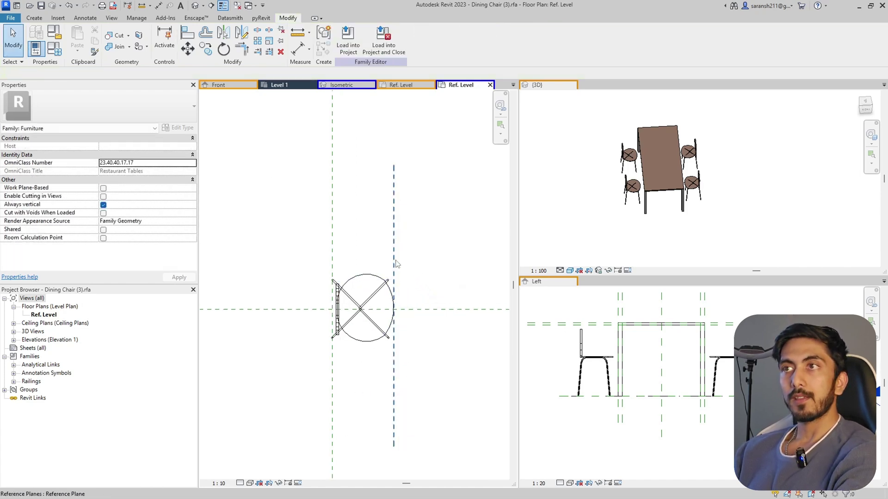
Set the new reference plane's Is Reference property to Front and name it Front.
left_click(394, 261)
left_click(188, 205)
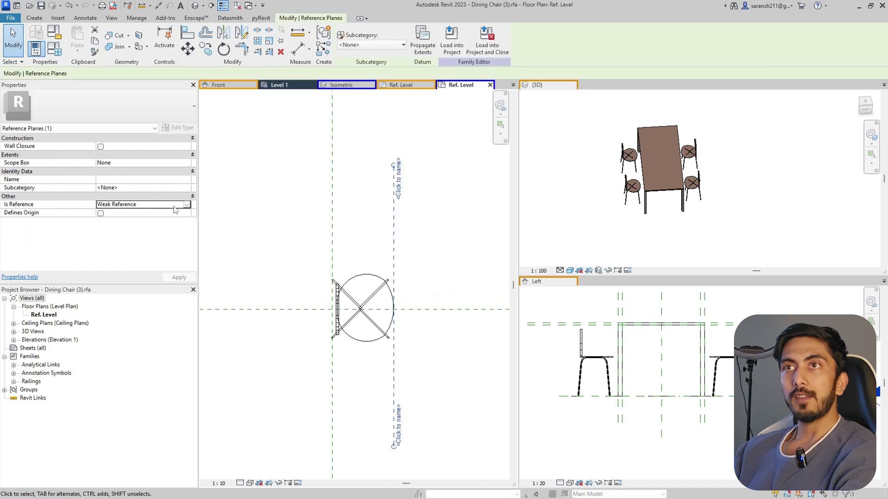
left_click(187, 205)
scroll(134, 227, "down", 2)
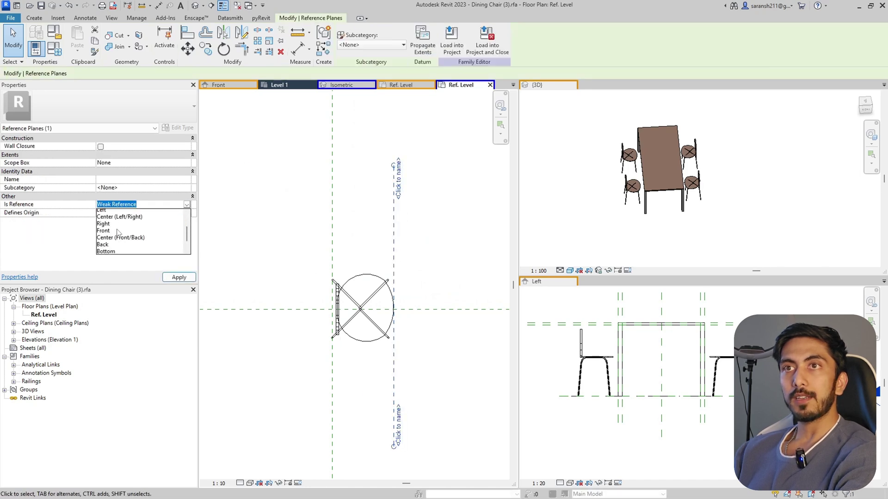
left_click(105, 226)
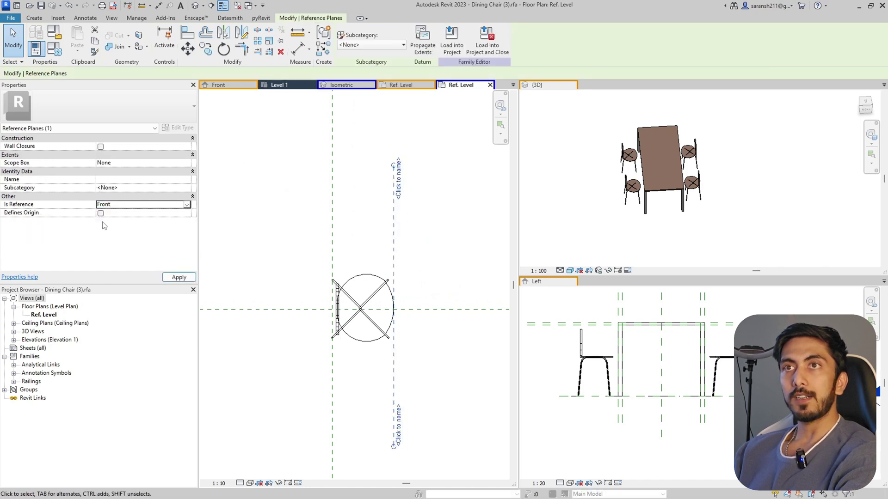
left_click(187, 180)
key("Caps_Lock")
type("Fr")
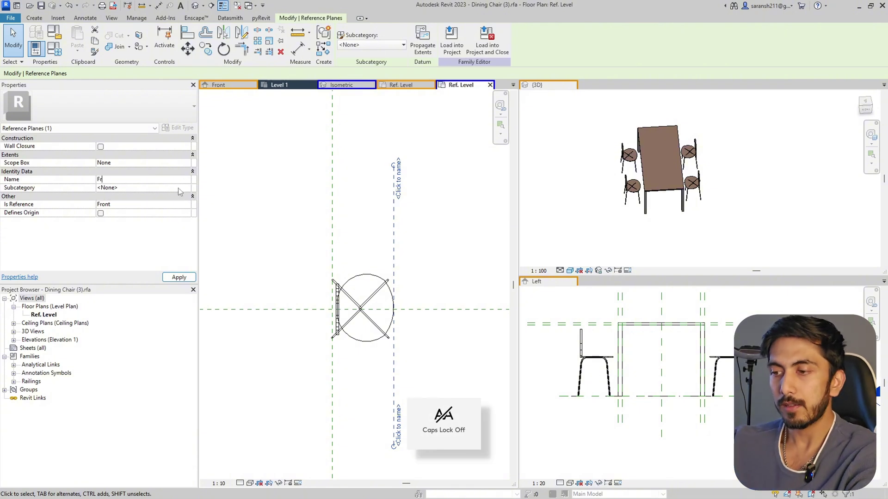
type("ont")
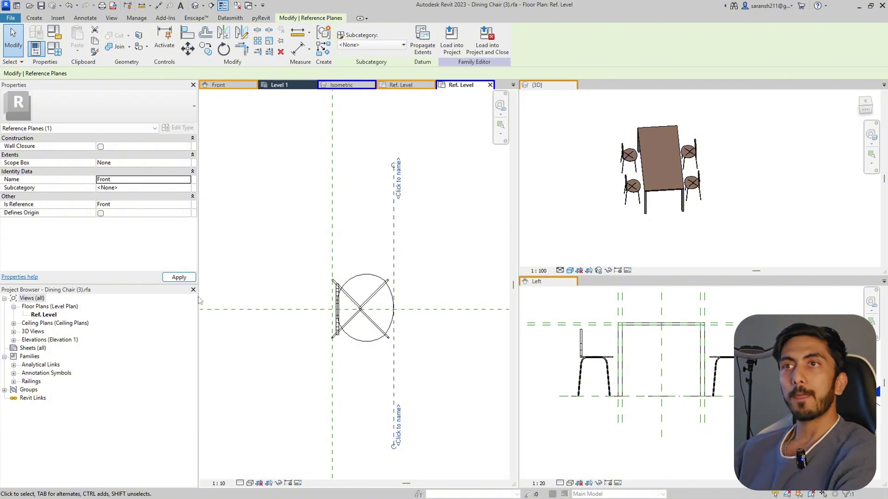
left_click(352, 223)
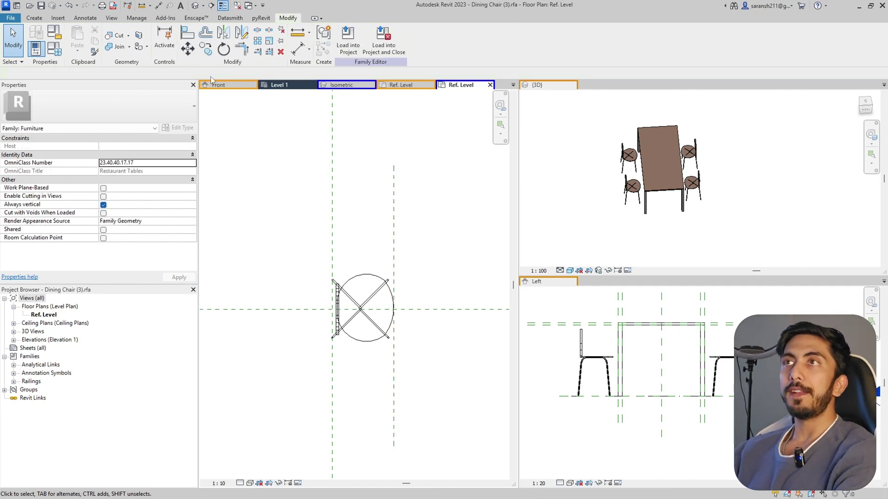
Load the chair family into Table Family Exercise 1.rfa, overwriting the existing version and its parameter values.
left_click(336, 48)
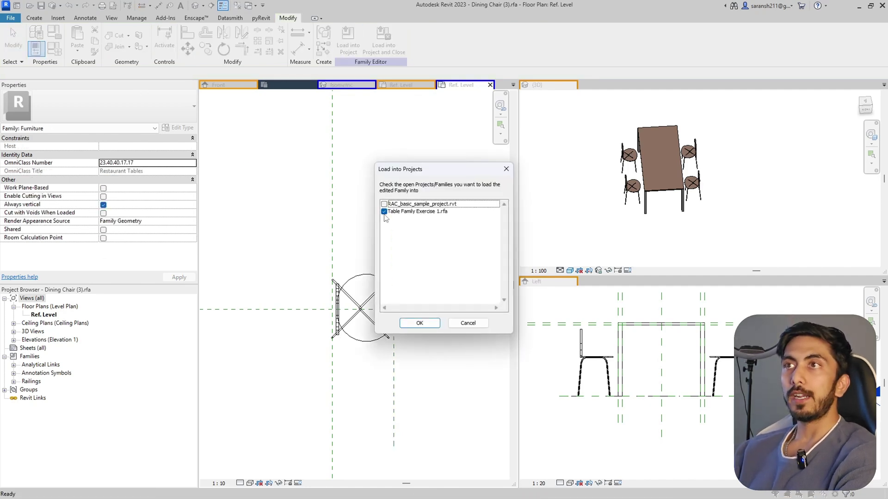
left_click(408, 326)
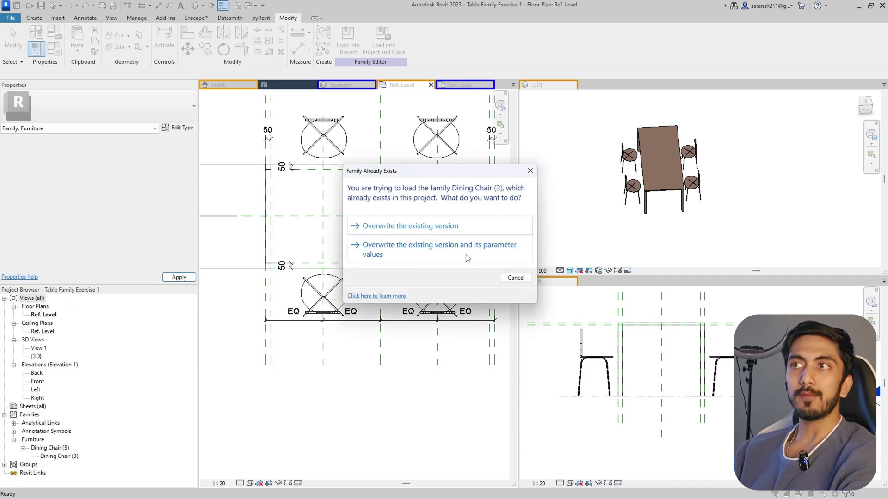
left_click(419, 255)
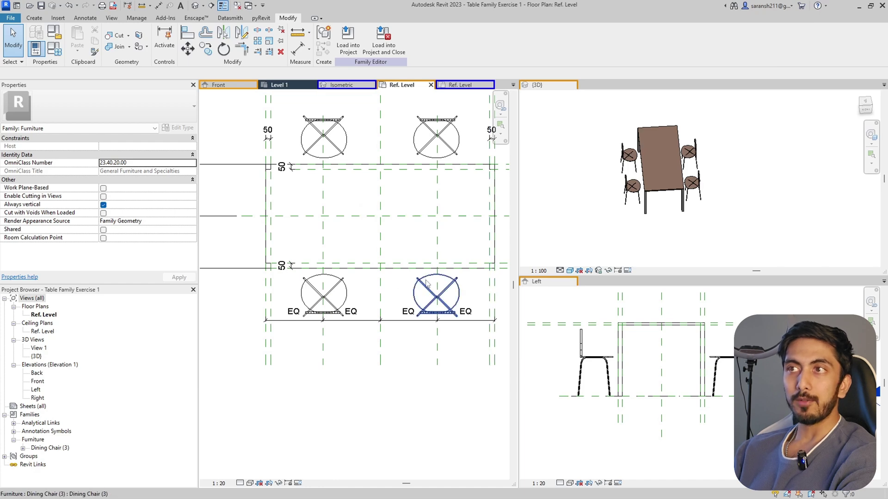
Draw a horizontal reference plane along the front edges of the two lower chairs, extending past both ends of the table.
scroll(430, 273, "up", 1)
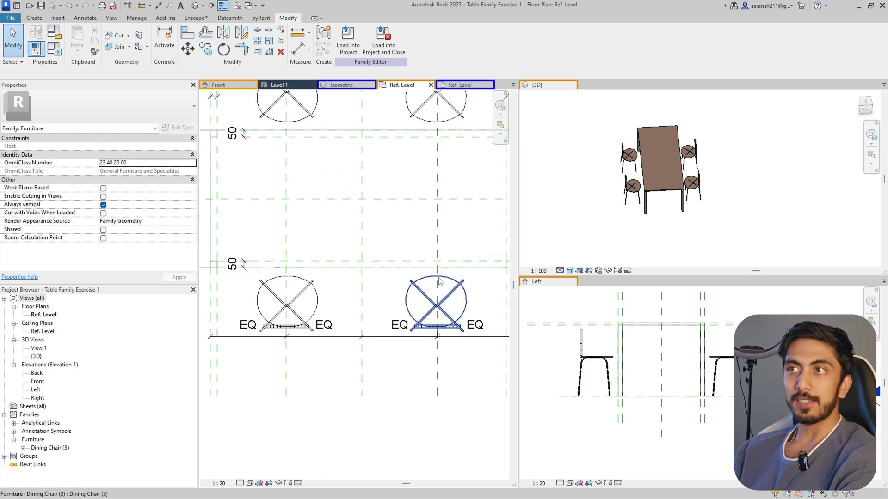
left_click(28, 19)
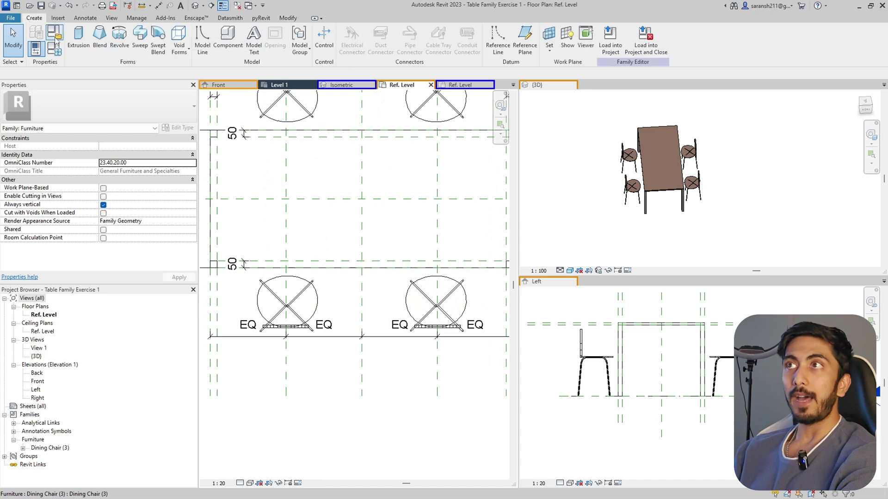
left_click(525, 46)
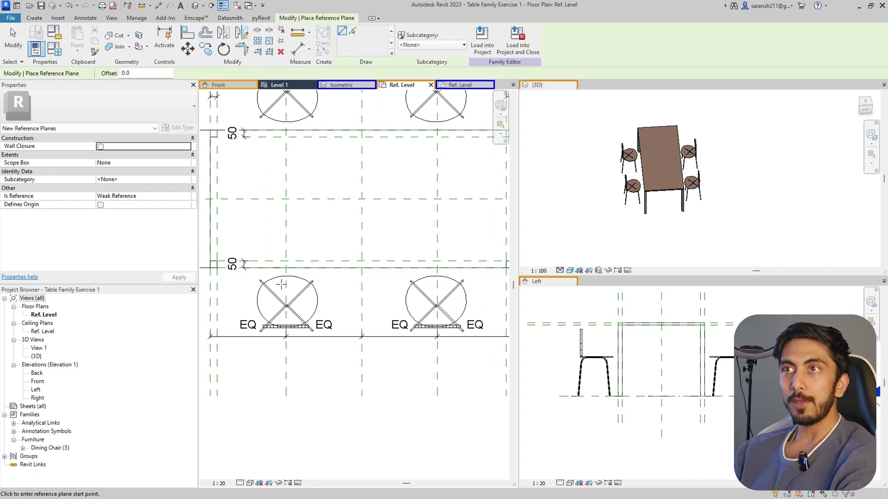
scroll(281, 285, "up", 2)
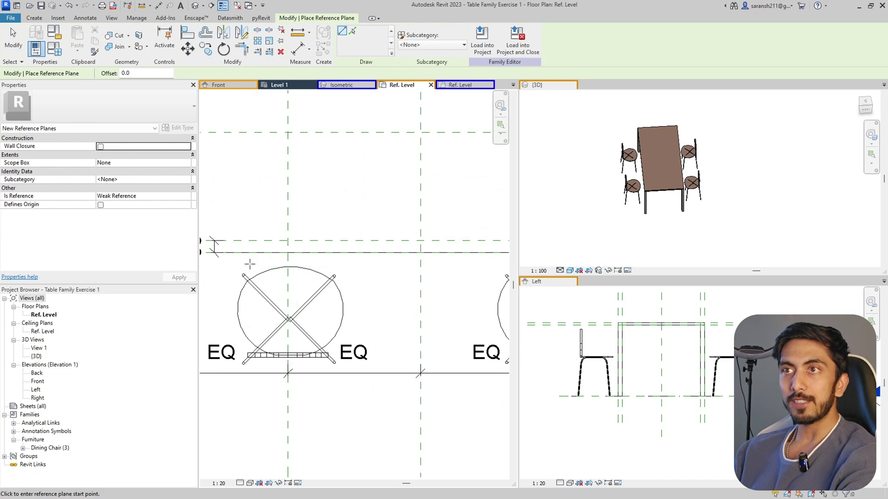
scroll(250, 263, "down", 2)
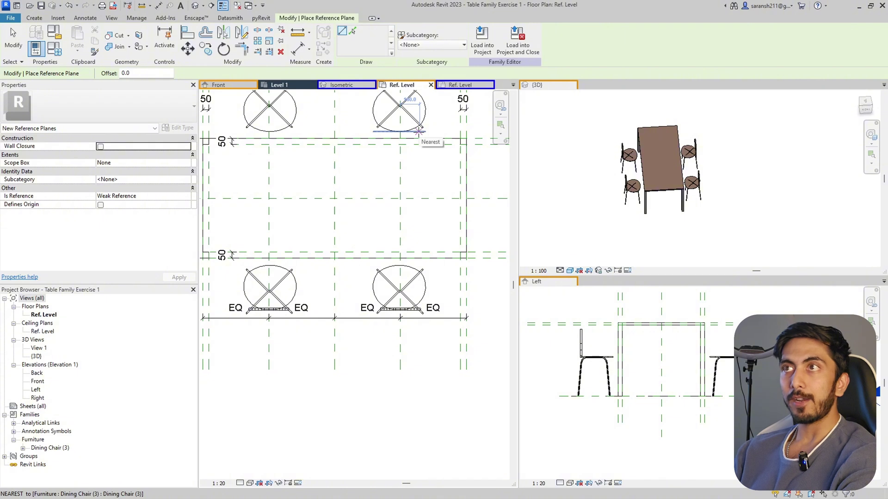
scroll(419, 132, "up", 1)
scroll(463, 194, "down", 2)
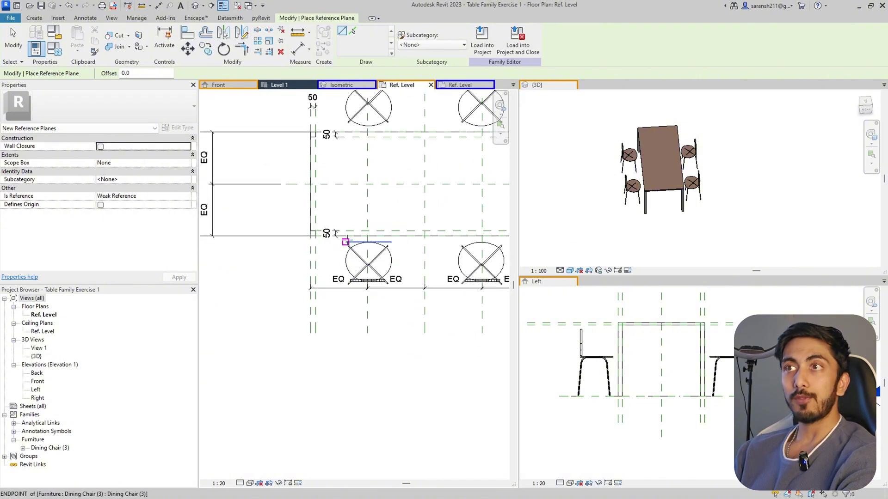
scroll(216, 271, "down", 3)
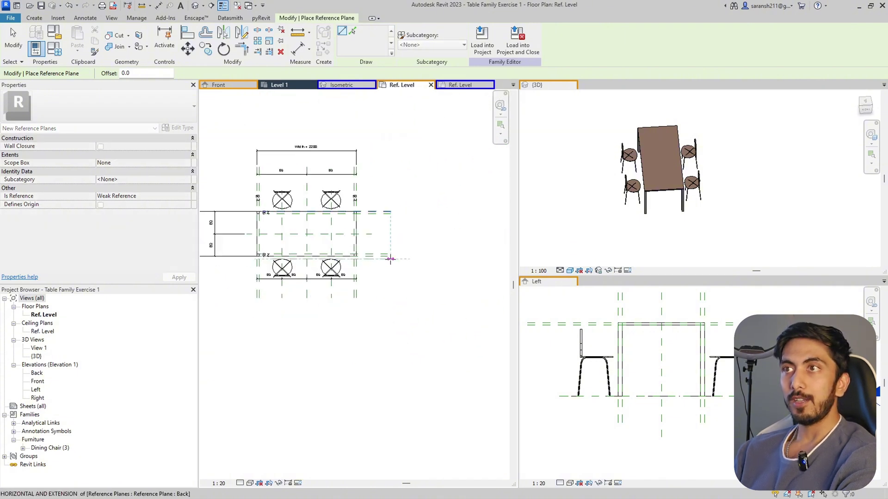
scroll(398, 258, "up", 2)
left_click(396, 264)
middle_click_drag(423, 285, 470, 283)
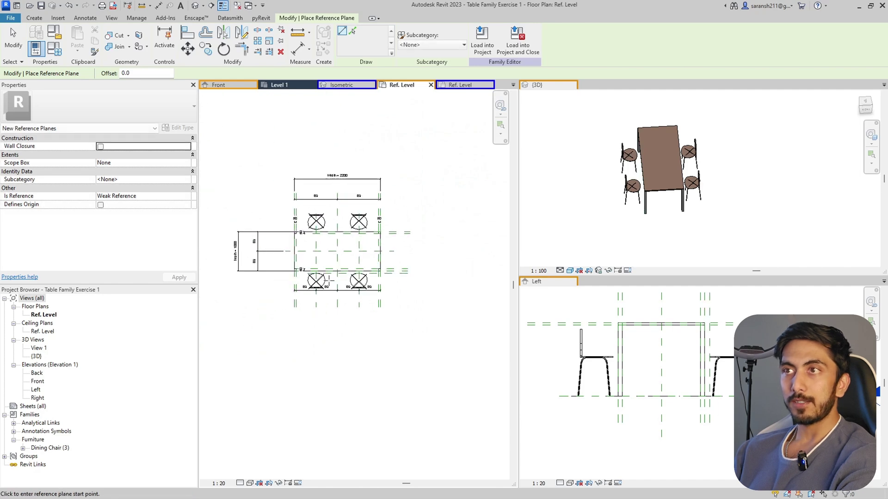
scroll(324, 268, "up", 1)
key("Escape")
key("Escape")
left_click(289, 266)
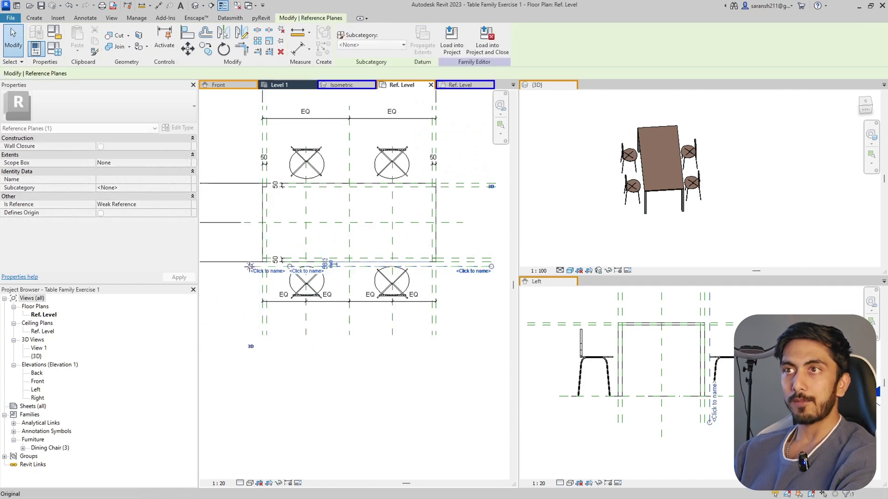
key("Escape")
Draw a horizontal reference plane along the front edges of the two upper chairs, extending past the table's right end.
scroll(244, 303, "down", 1)
left_click(35, 18)
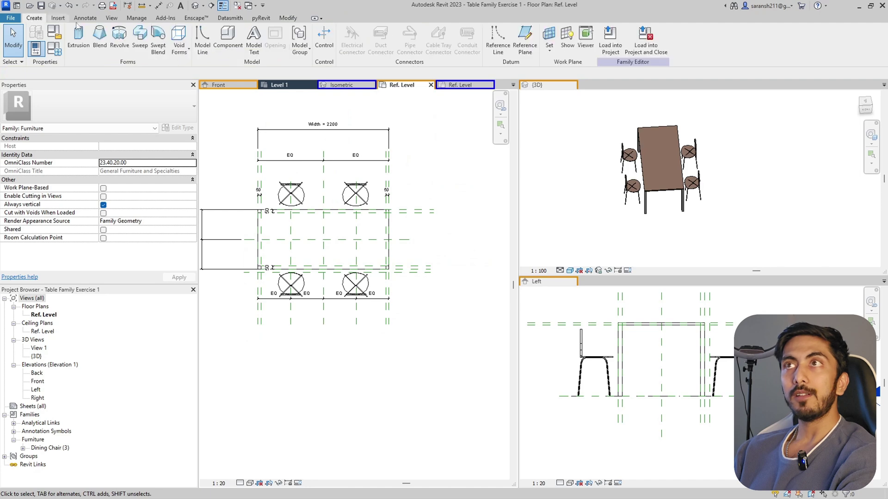
left_click(496, 40)
scroll(266, 245, "up", 2)
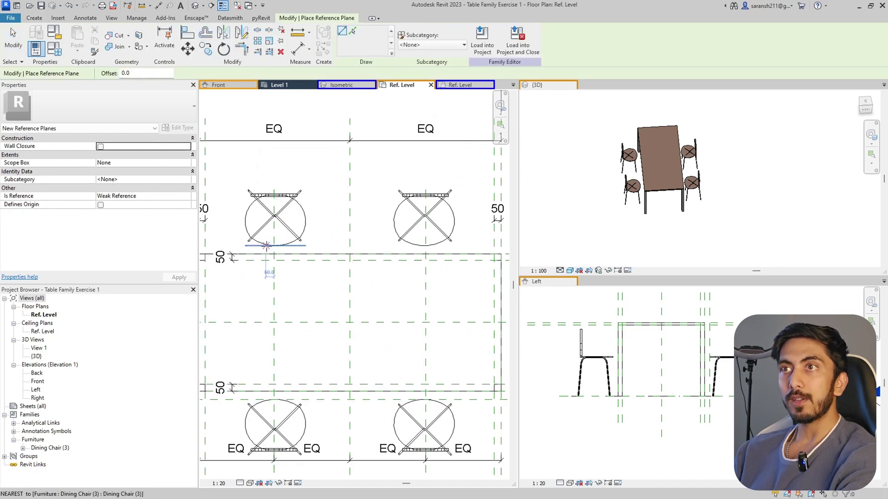
left_click(266, 245)
scroll(266, 245, "down", 3)
left_click(412, 251)
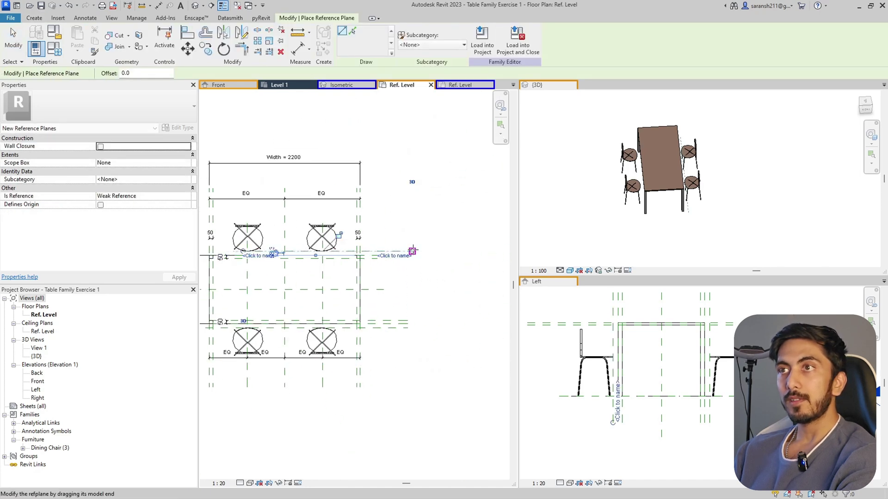
Align and lock the front references of the two upper chairs to the reference plane along their front edges.
left_click(183, 40)
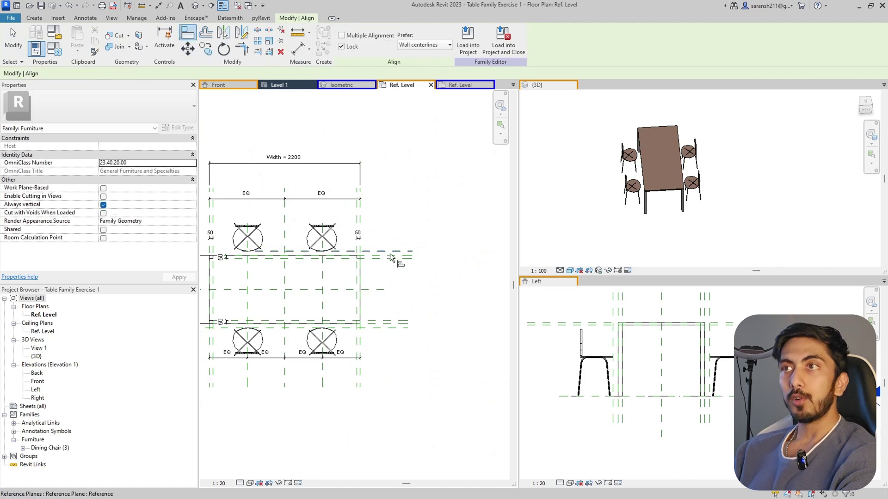
scroll(371, 255, "up", 2)
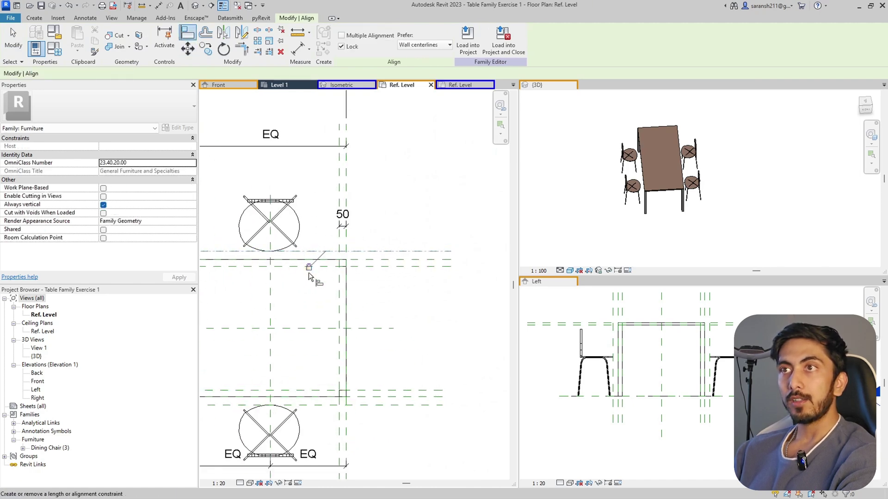
scroll(468, 232, "down", 3)
scroll(316, 239, "up", 3)
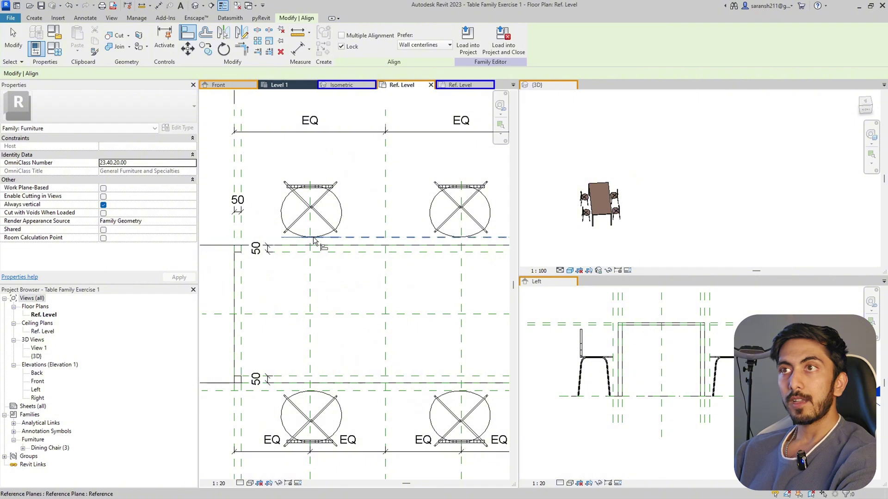
left_click(316, 240)
scroll(371, 143, "down", 3)
scroll(377, 179, "up", 2)
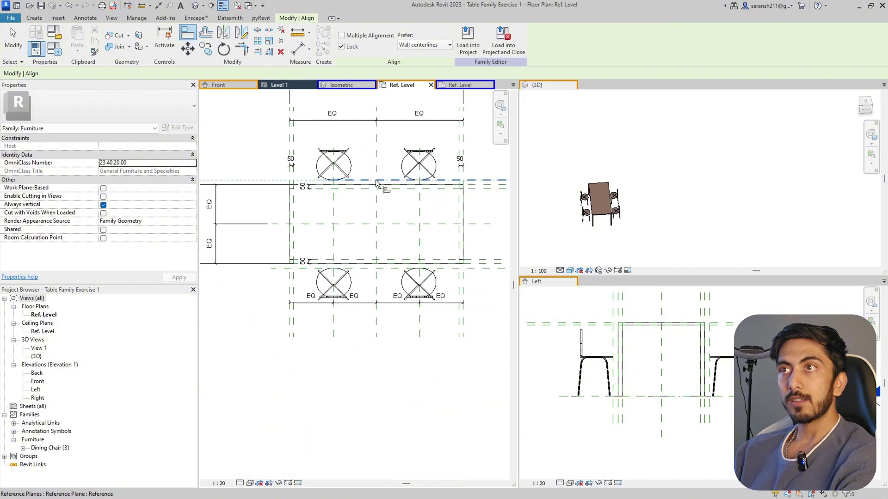
left_click(376, 182)
Align and lock the front references of the two lower chairs to the reference plane along their front edges.
scroll(389, 198, "down", 2)
scroll(284, 193, "up", 3)
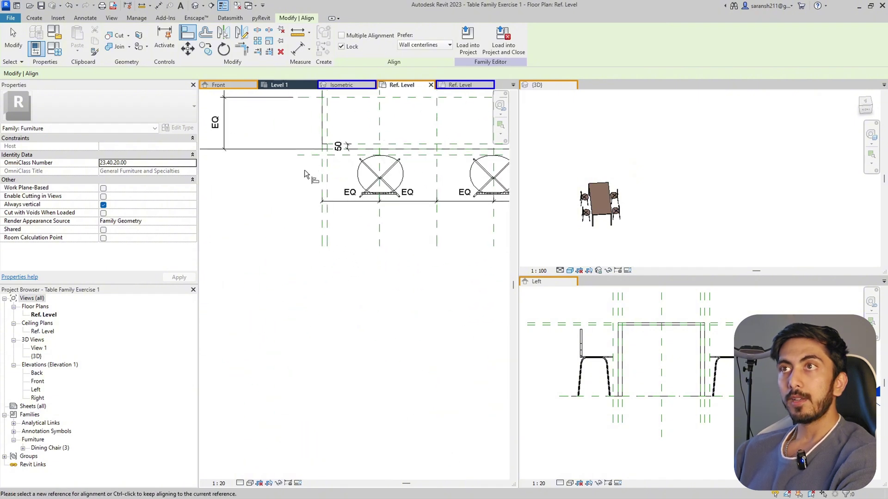
left_click(304, 154)
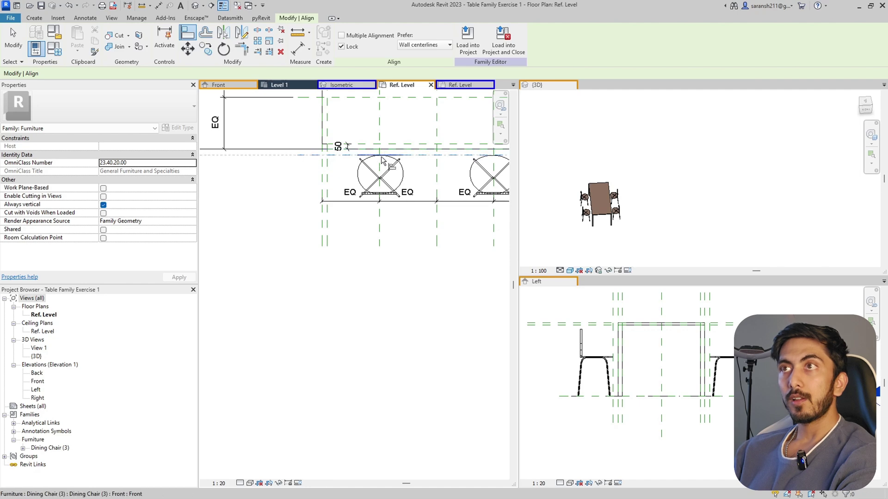
left_click(382, 160)
scroll(237, 214, "down", 2)
scroll(384, 185, "up", 2)
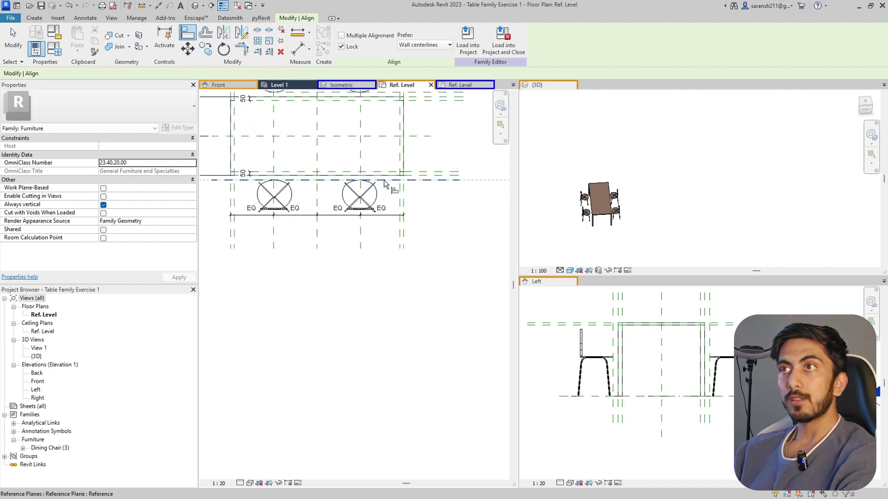
left_click(328, 183)
scroll(319, 276, "down", 2)
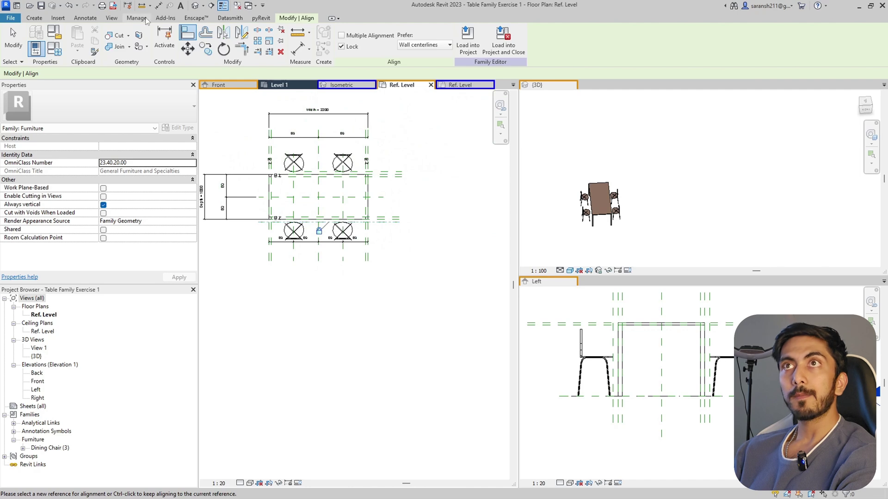
Add an aligned dimension between the upper chairs' front reference plane and the table's upper edge plane, beyond the table's right end.
left_click(159, 5)
scroll(313, 237, "up", 3)
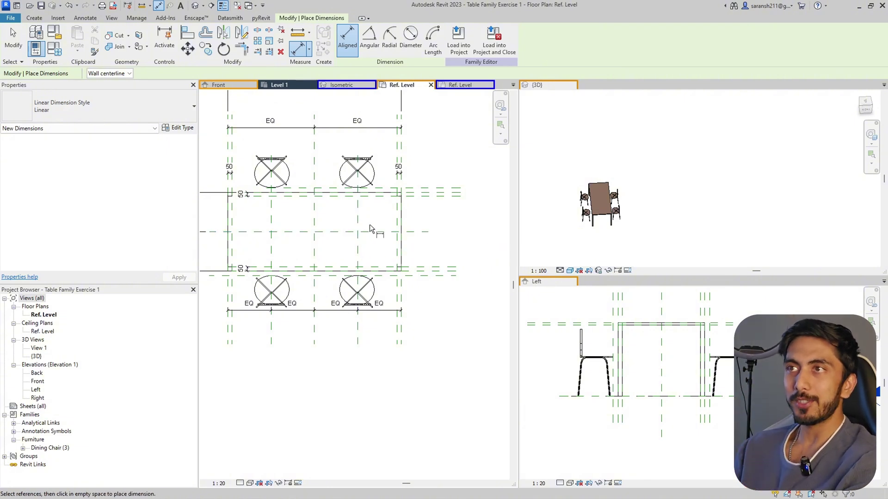
scroll(416, 189, "up", 2)
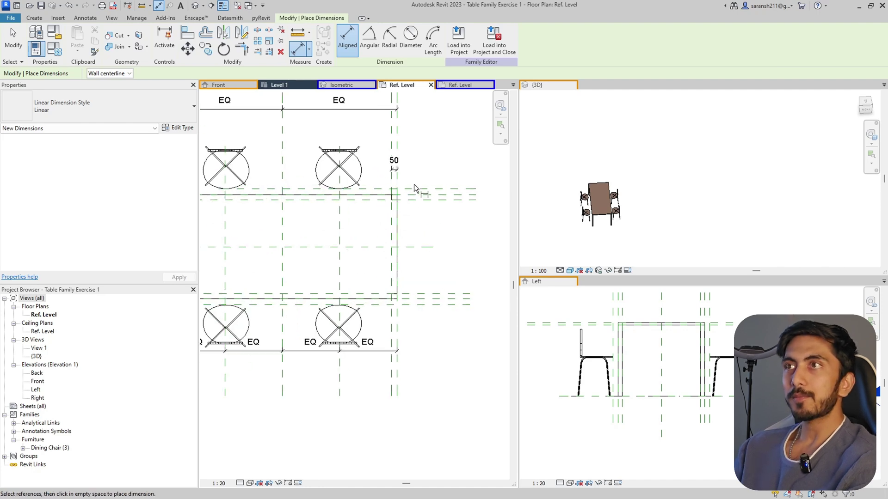
scroll(419, 189, "up", 2)
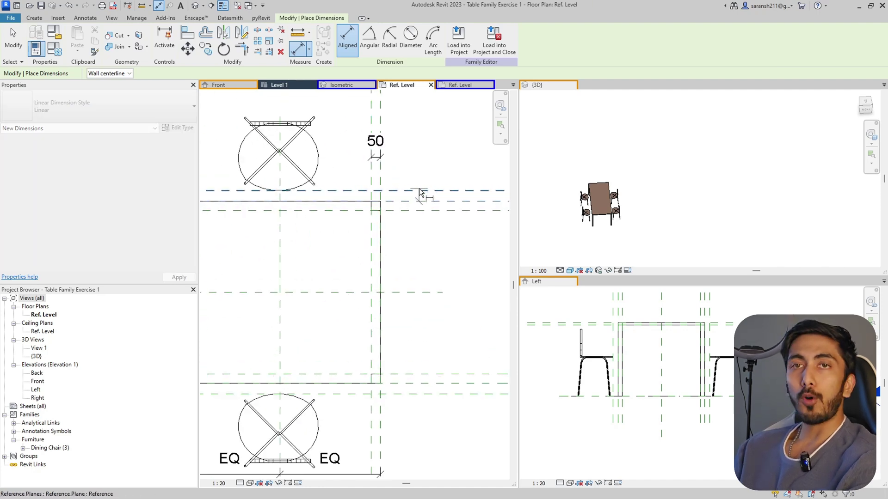
left_click(422, 191)
scroll(422, 194, "down", 2)
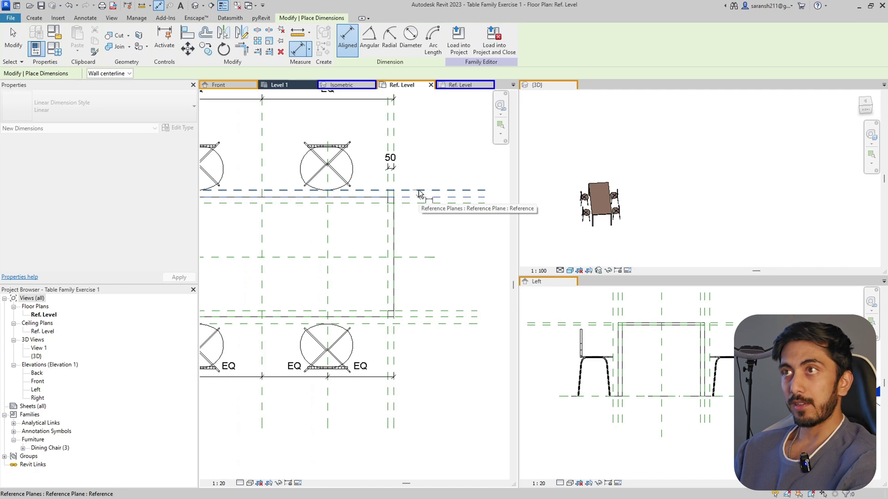
left_click(422, 196)
scroll(427, 180, "up", 3)
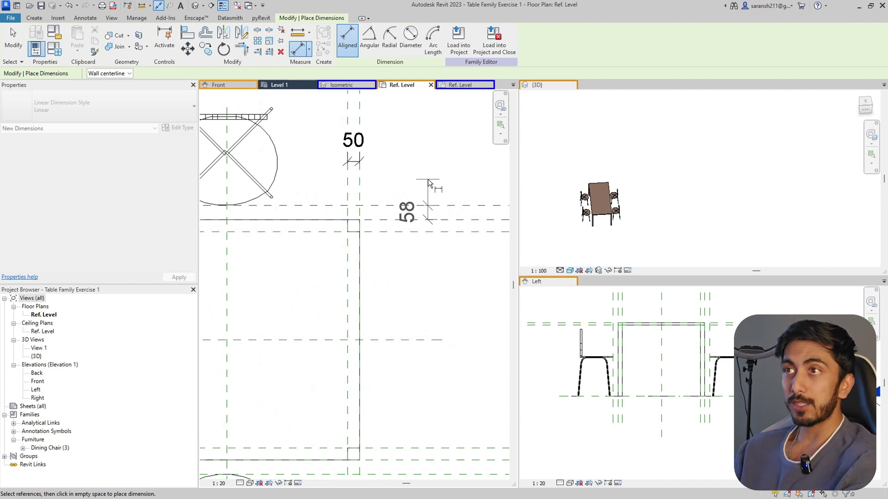
scroll(425, 179, "down", 5)
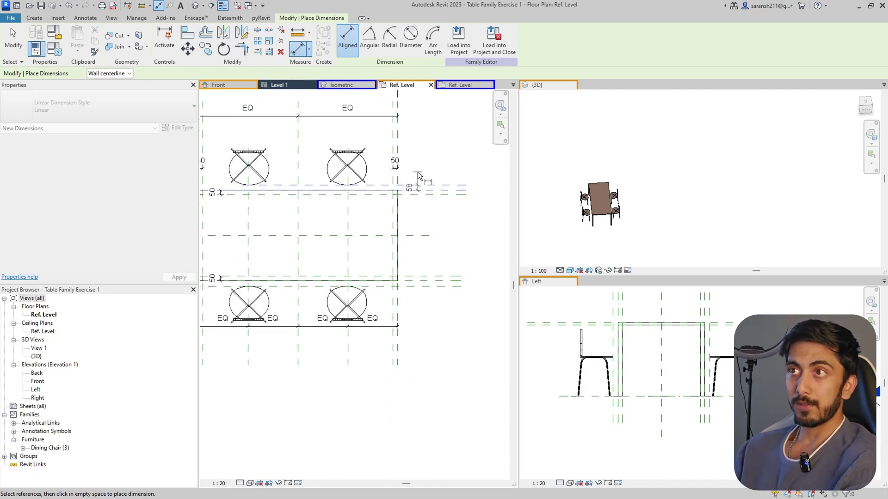
Add an aligned dimension between the table's lower edge plane and the lower chairs' front reference plane.
scroll(401, 294, "up", 4)
left_click(423, 261)
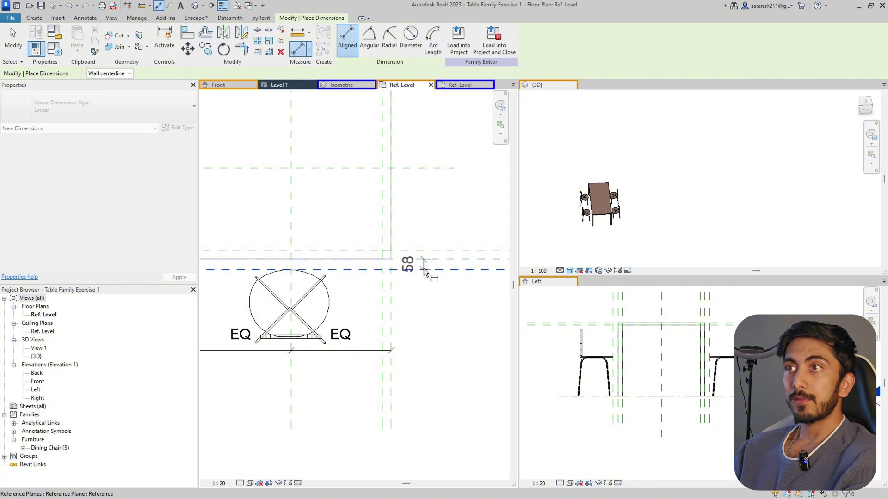
scroll(415, 295, "down", 3)
left_click(423, 309)
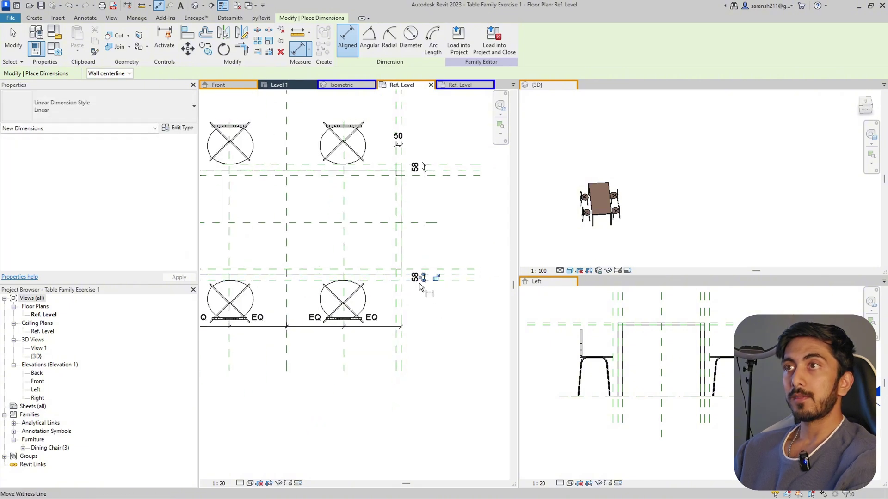
key("Escape")
key("Escape")
Set the lower chairs' front reference plane 50 mm from the table's lower edge.
left_click(35, 19)
scroll(425, 298, "up", 2)
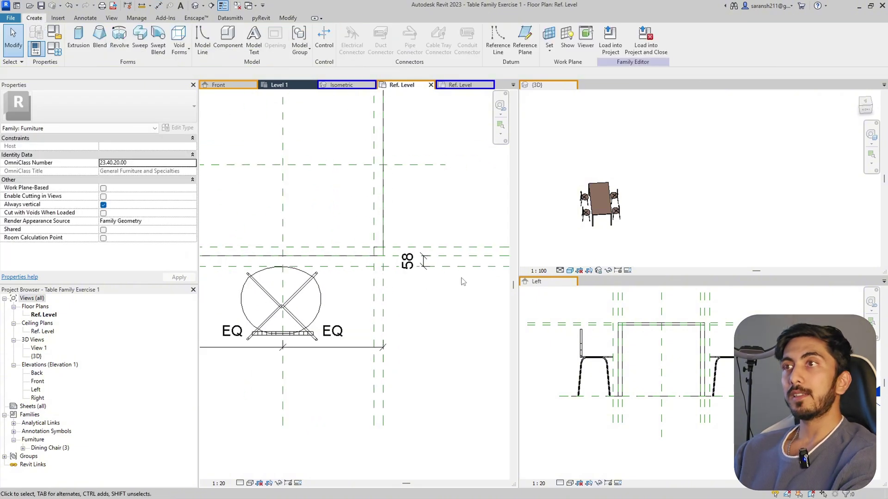
left_click(470, 267)
scroll(422, 273, "up", 2)
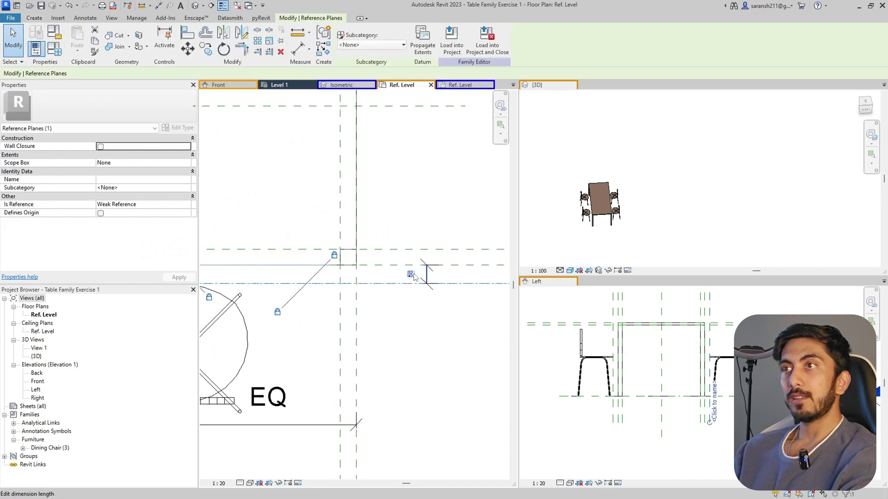
left_click(413, 275)
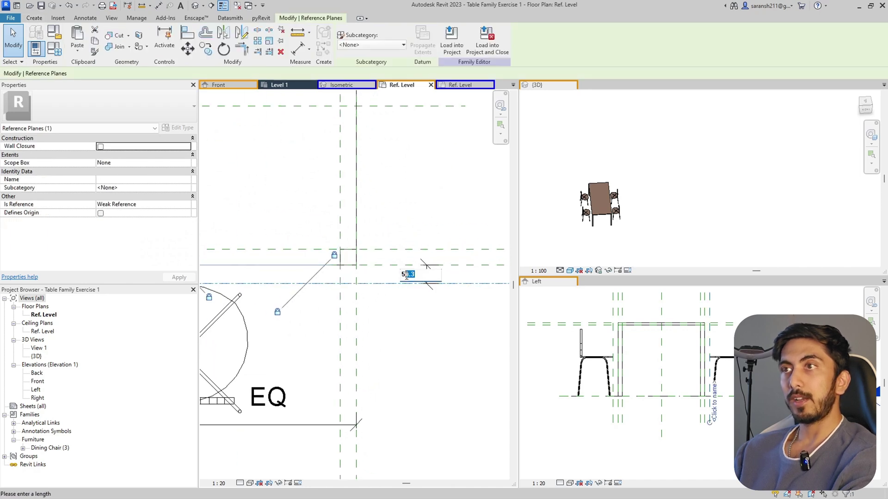
type("50")
key("Return")
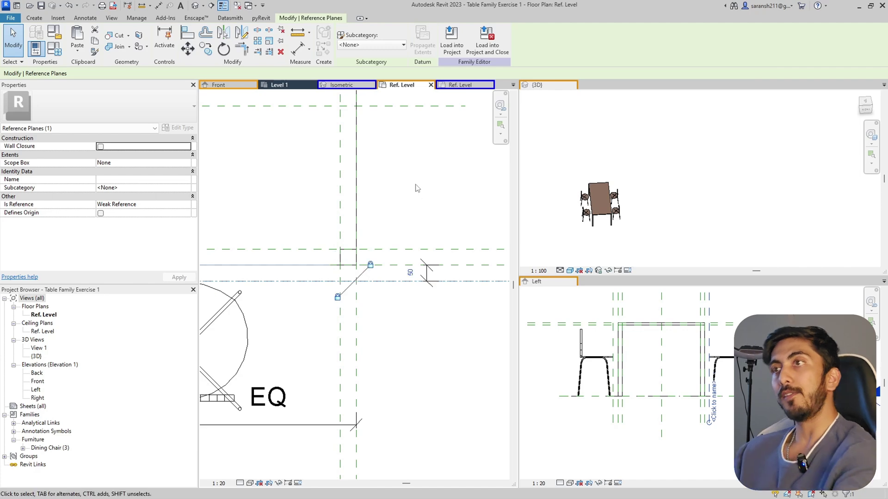
Set the upper chairs' front reference plane 50 mm from the table's upper edge.
scroll(387, 415, "down", 3)
scroll(402, 222, "up", 2)
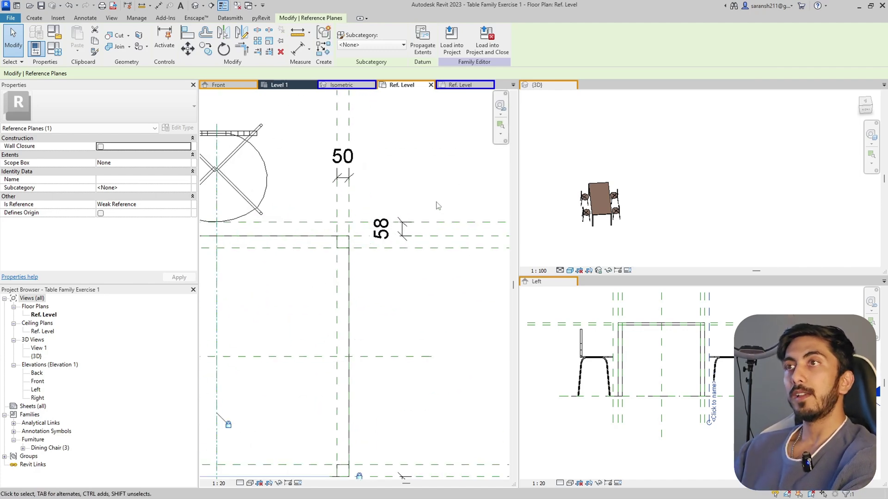
key("Escape")
left_click(436, 223)
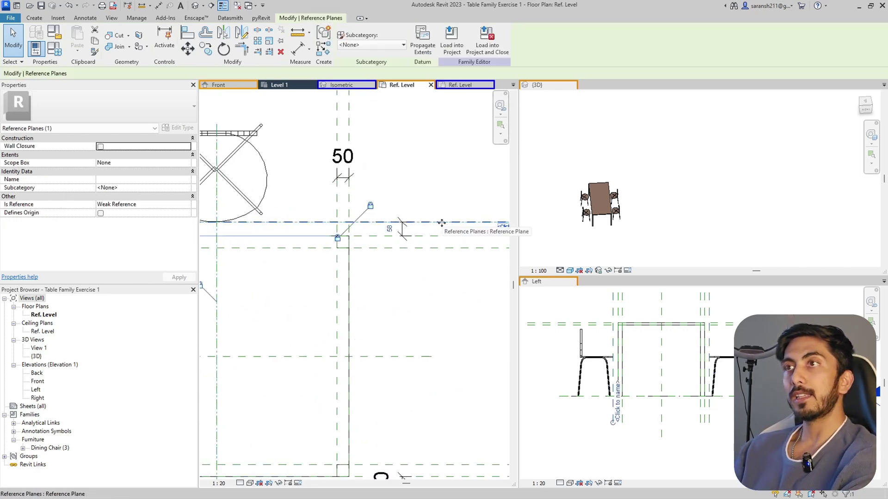
left_click(390, 229)
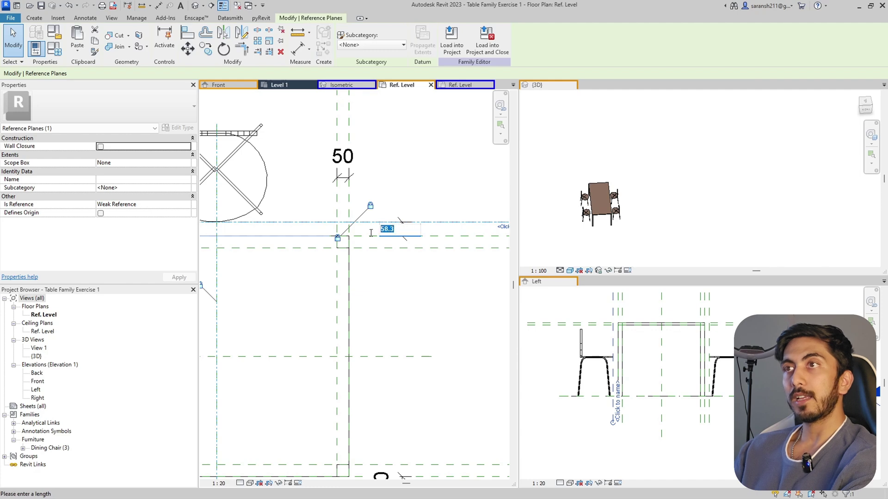
type("50")
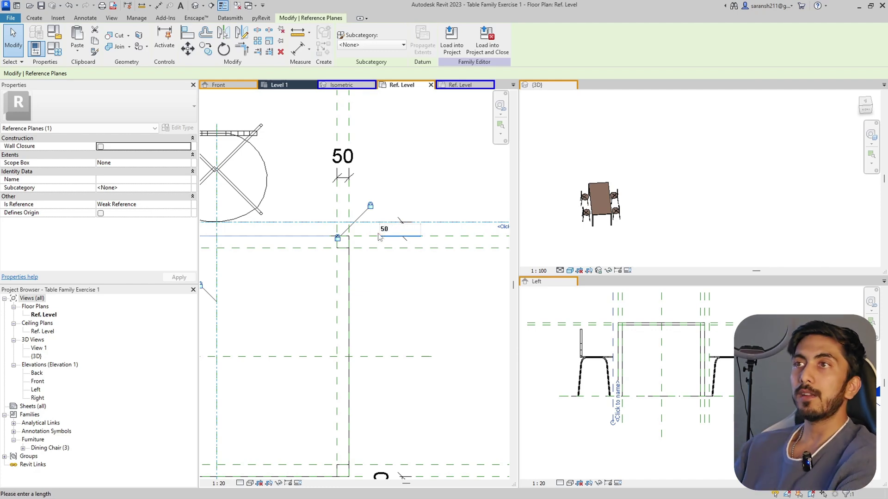
key("Return")
key("Escape")
scroll(393, 222, "down", 3)
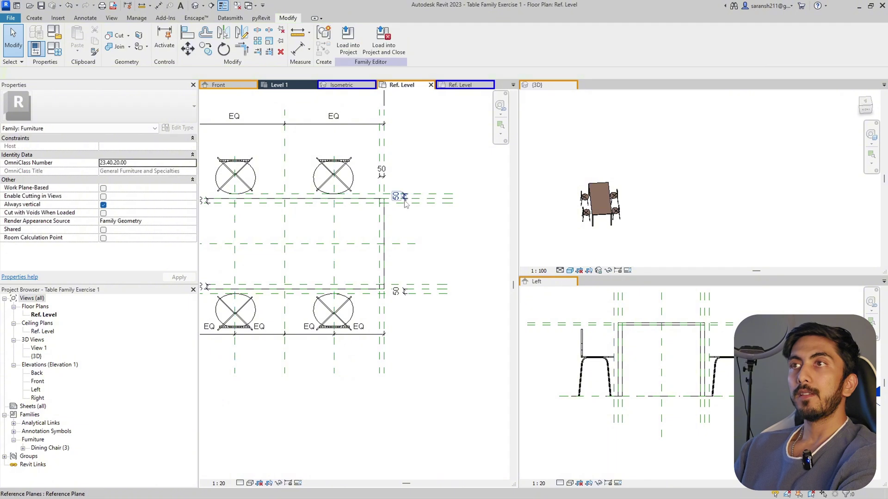
Lock the two 50 mm dimensions between the table edges and the chairs' front reference planes.
left_click(405, 202)
scroll(413, 202, "up", 2)
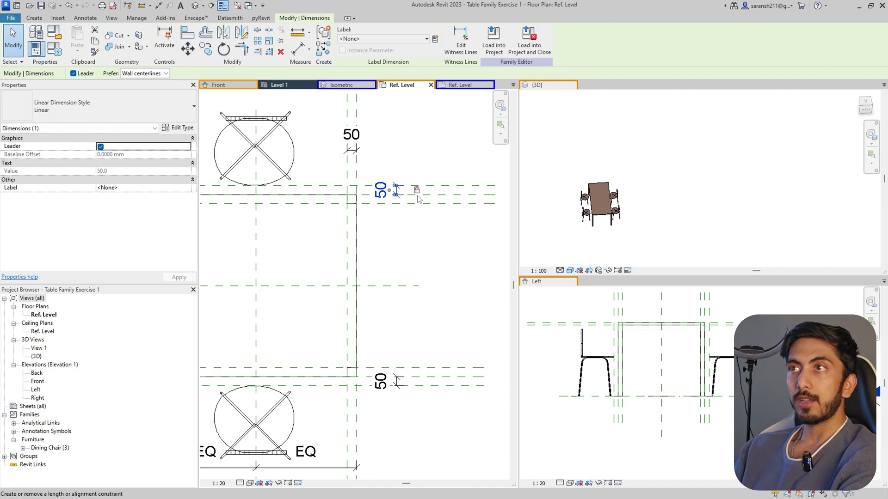
scroll(418, 193, "down", 3)
key("Escape")
scroll(396, 284, "up", 2)
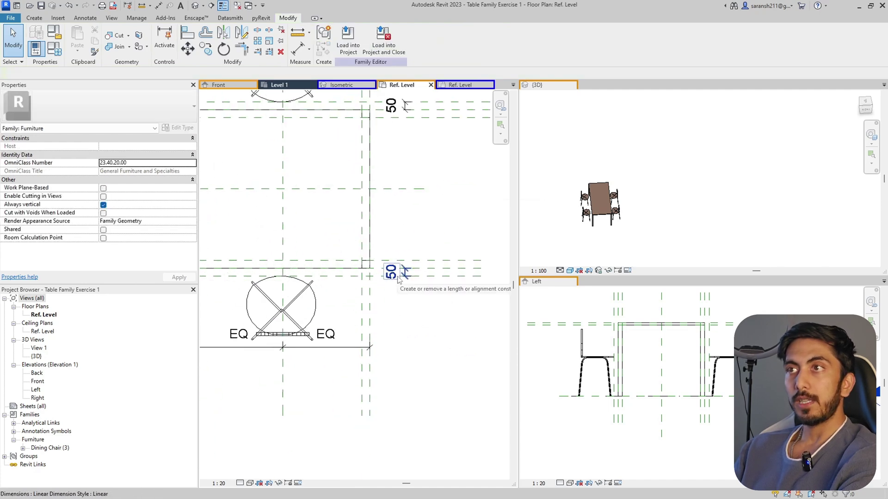
left_click(396, 272)
key("Escape")
scroll(444, 294, "down", 3)
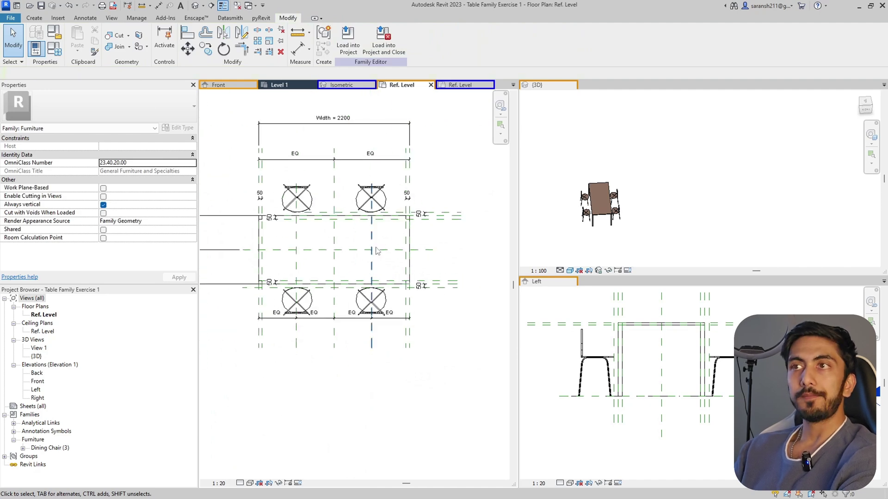
Examine the constraints on the lower right chair and on the table's Front and Back reference planes.
left_click(358, 306)
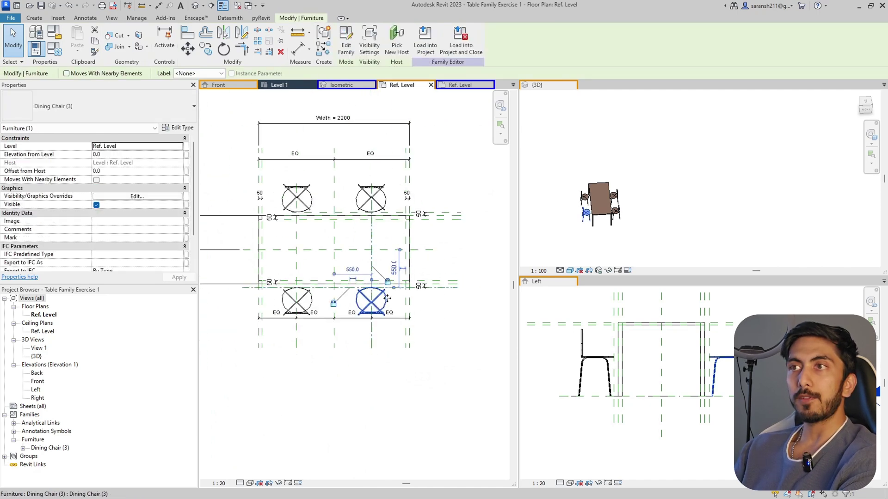
left_click(252, 288)
left_click(243, 313)
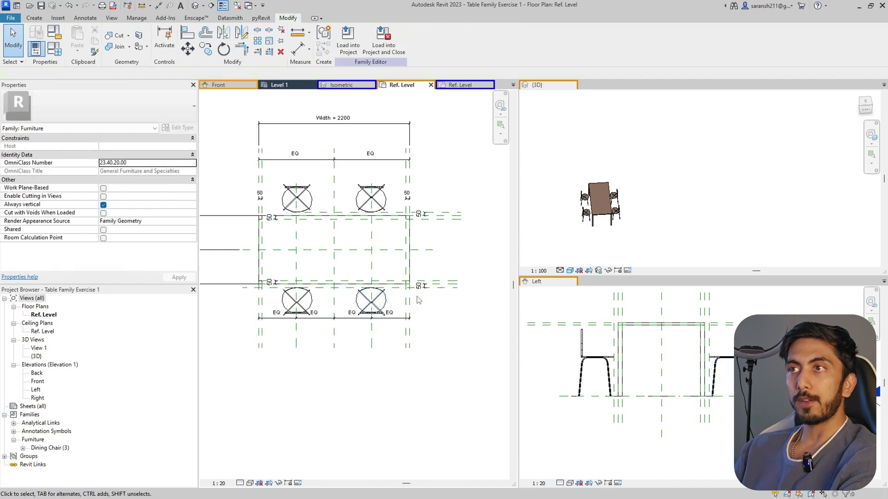
scroll(420, 300, "up", 3)
left_click(453, 283)
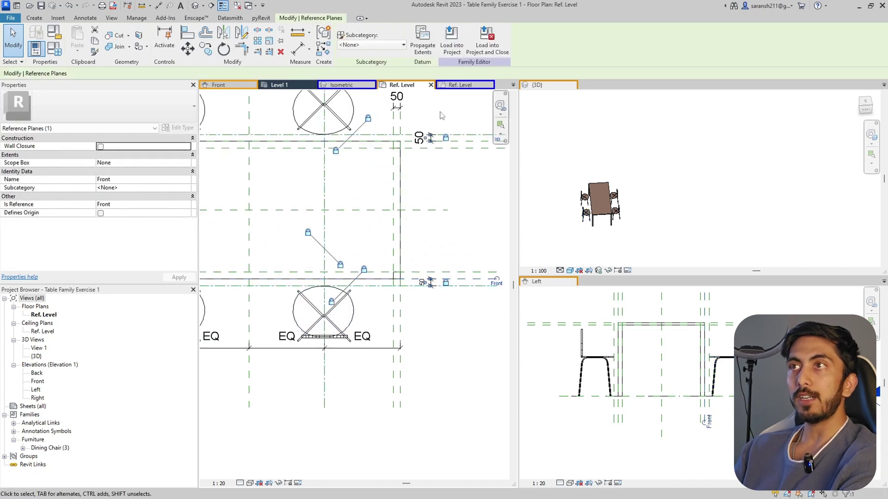
left_click(443, 118)
left_click(451, 138)
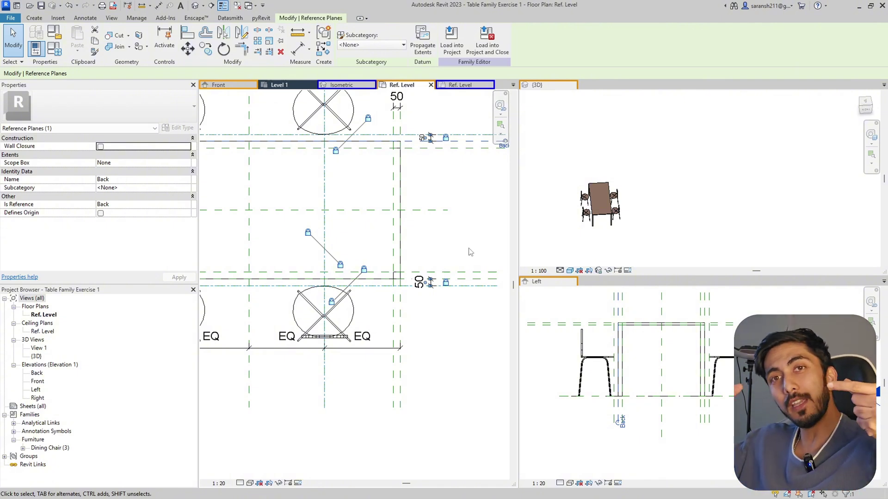
Set the Rectangular table type's Depth to 2000 mm and apply it to the family.
left_click(55, 48)
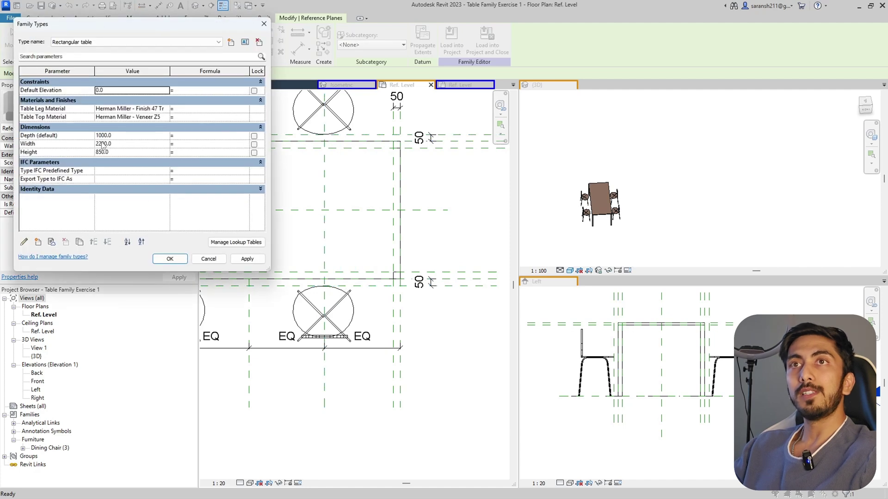
left_click(103, 146)
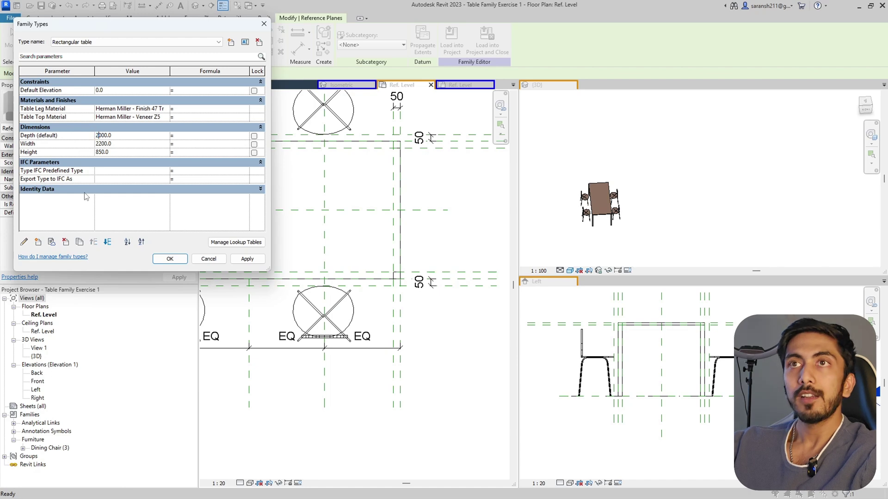
left_click(247, 259)
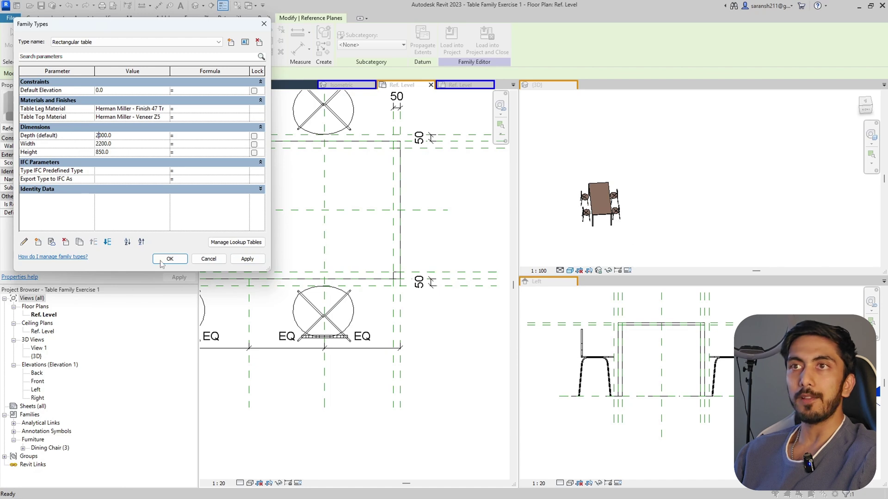
left_click(253, 261)
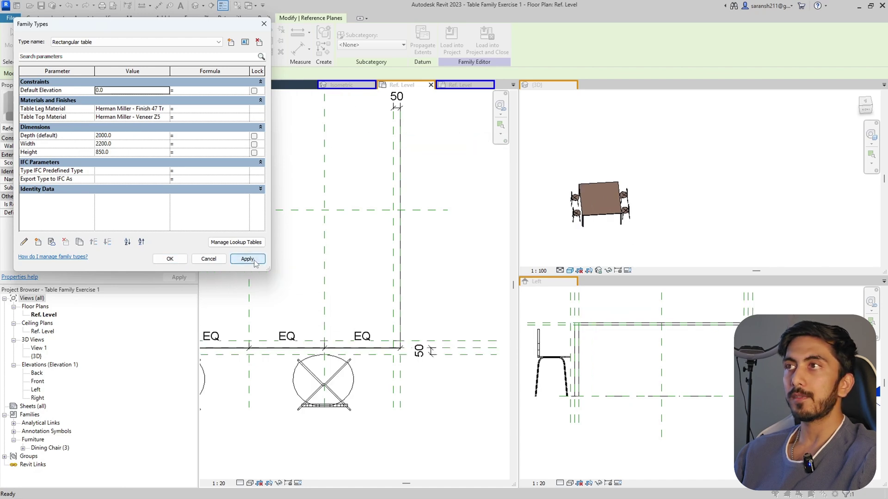
left_click(170, 259)
scroll(690, 359, "down", 2)
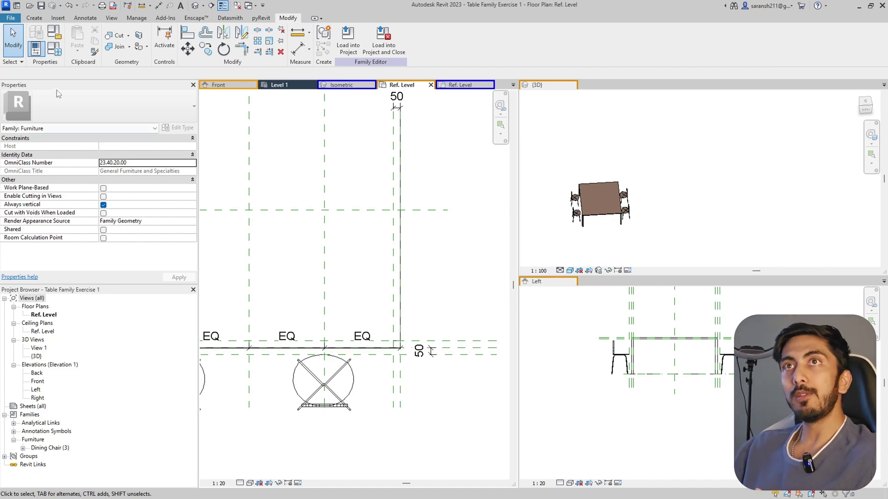
Set the Rectangular table type's Width to 1200 mm and check the chair positions in plan and 3D.
left_click(59, 51)
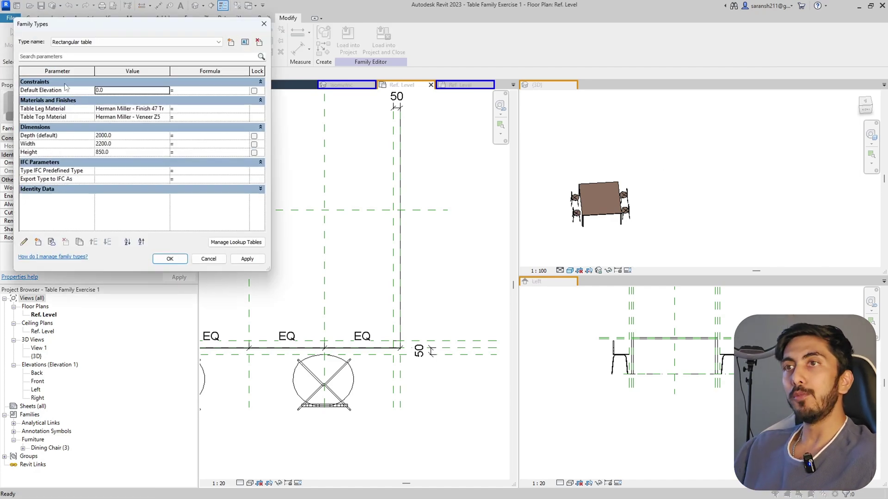
left_click(102, 143)
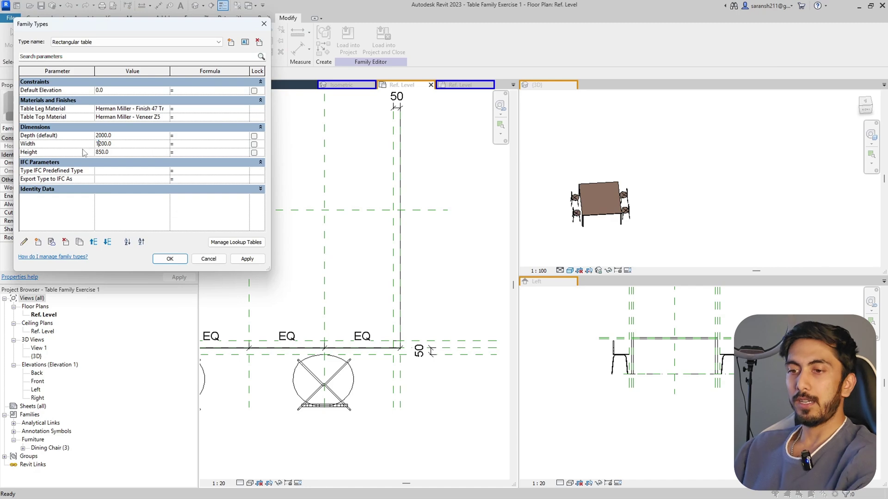
left_click(247, 259)
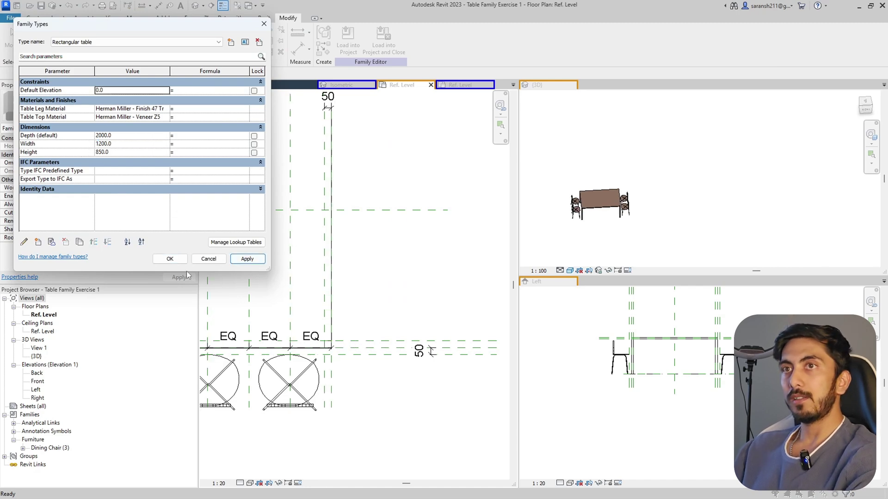
left_click(176, 262)
scroll(648, 193, "up", 3)
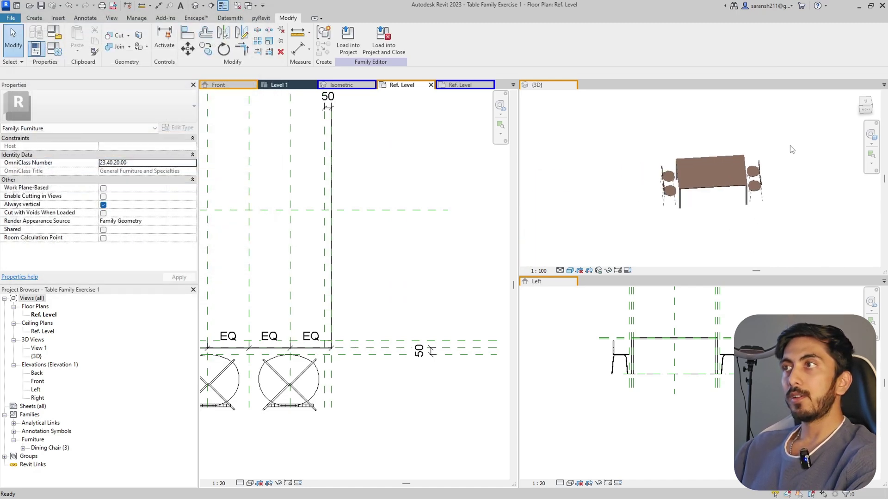
scroll(712, 181, "down", 2)
scroll(452, 296, "down", 3)
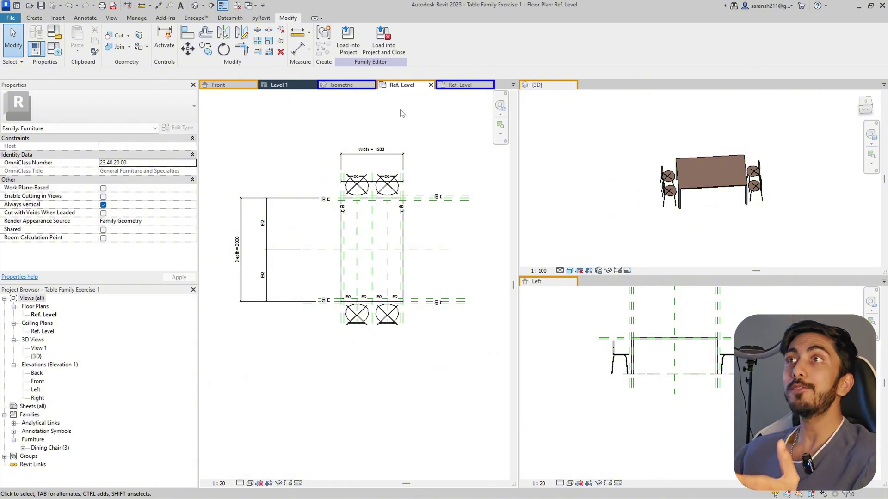
Set the Rectangular table type's Depth to 1000 mm and Width to 2200 mm, and apply both to the family.
left_click(55, 49)
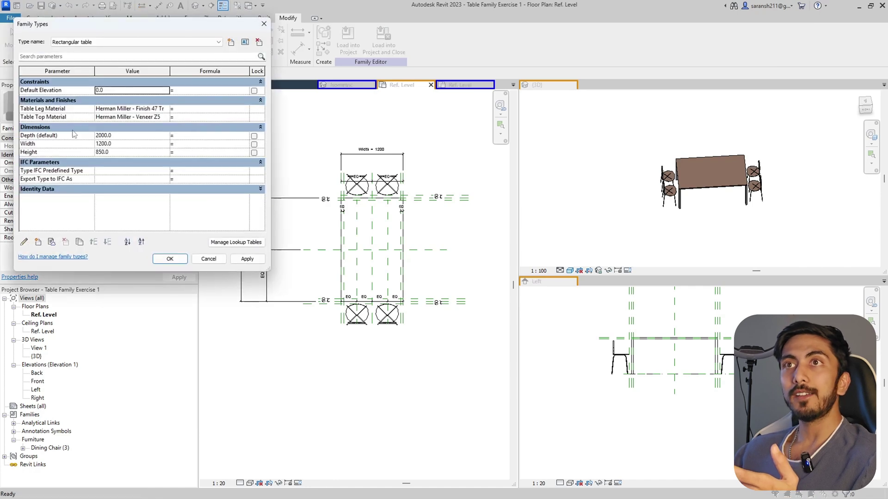
left_click(99, 135)
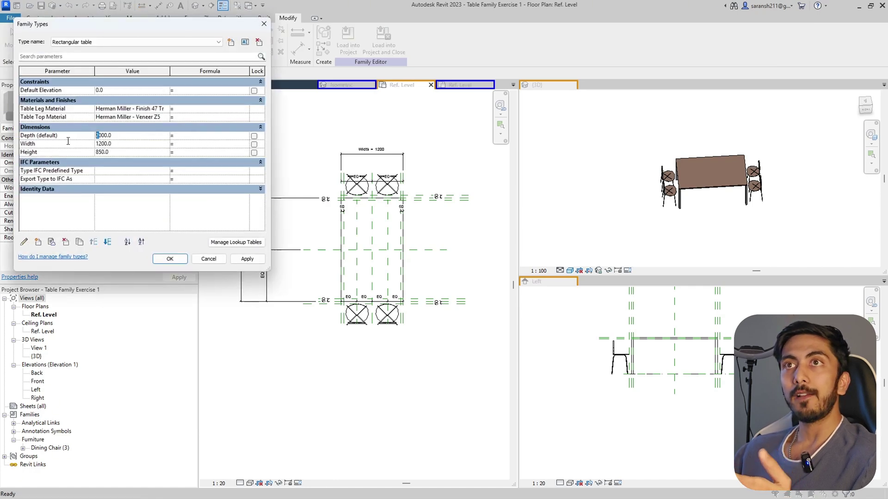
type("1")
left_click(99, 143)
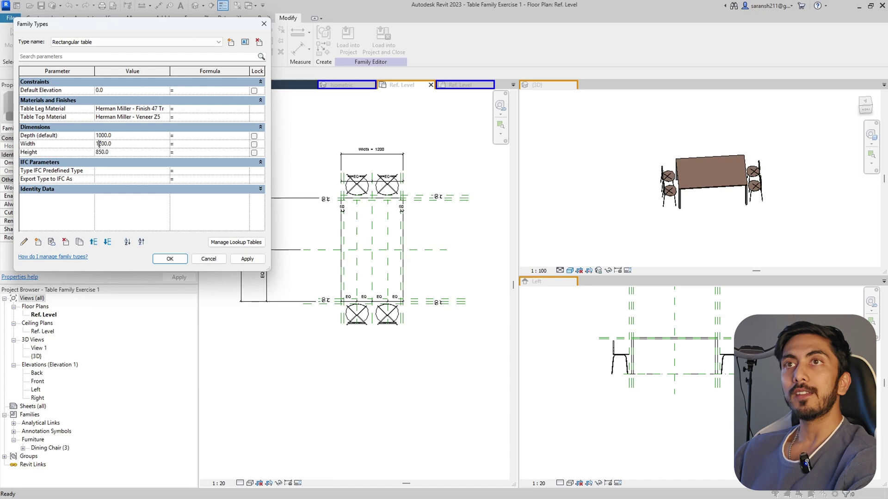
type("2")
left_click(246, 259)
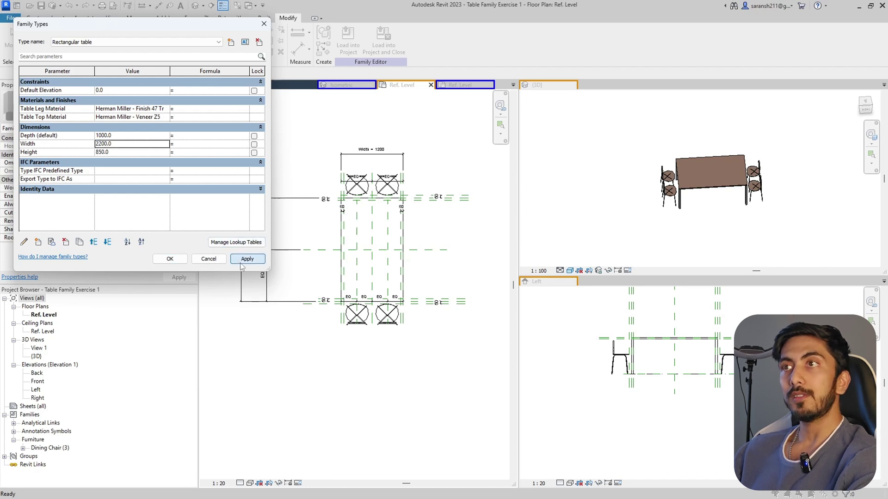
left_click(170, 259)
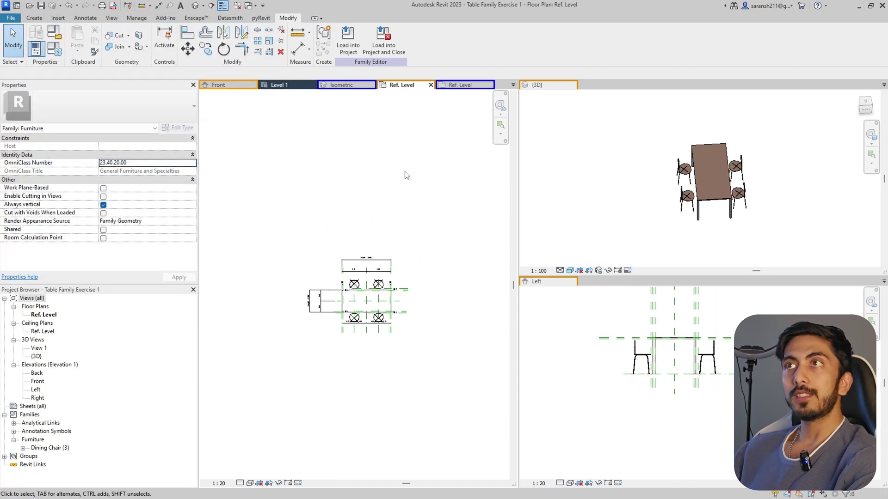
Load the table family into RAC_basic_sample_project.rvt, overwriting the existing version and its parameter values.
left_click(348, 46)
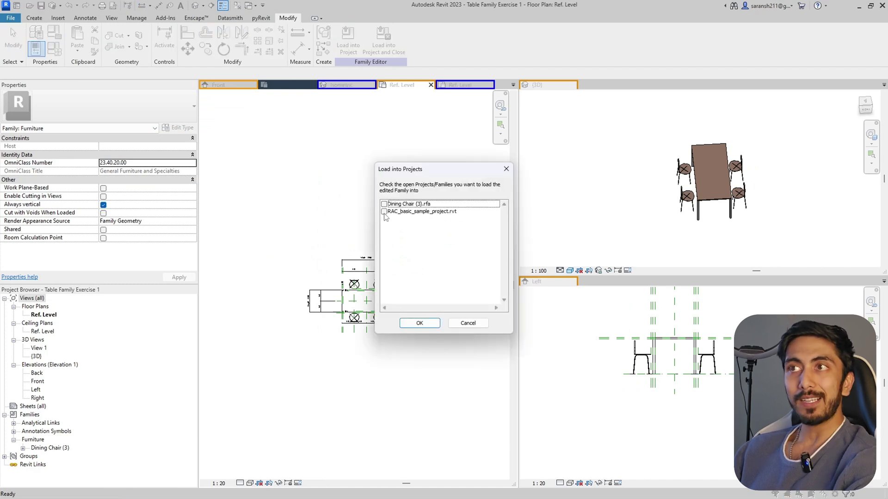
left_click(384, 212)
left_click(431, 325)
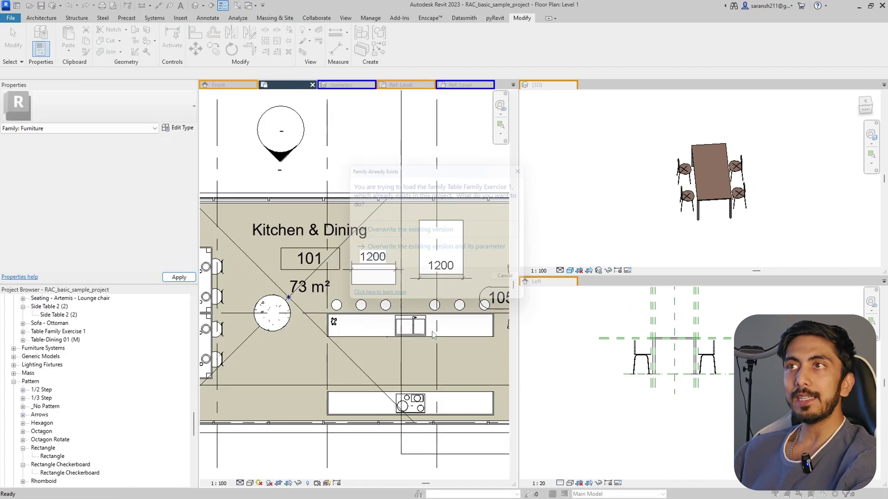
left_click(513, 261)
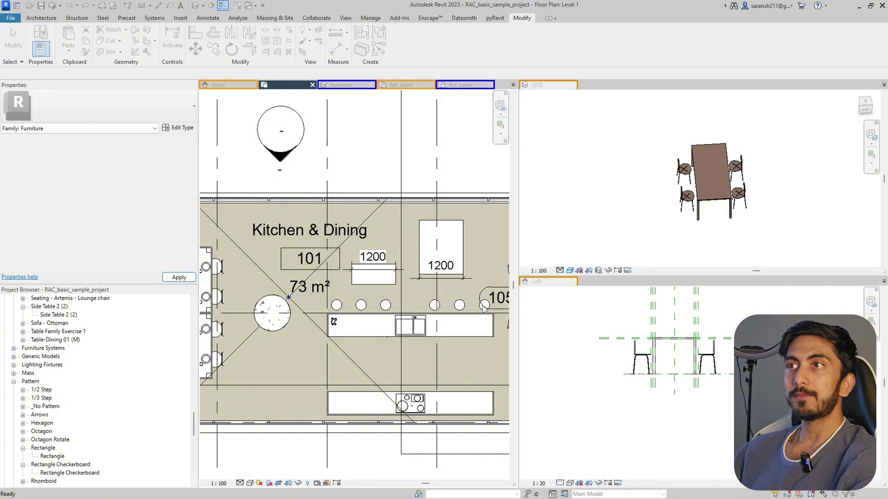
left_click(504, 289)
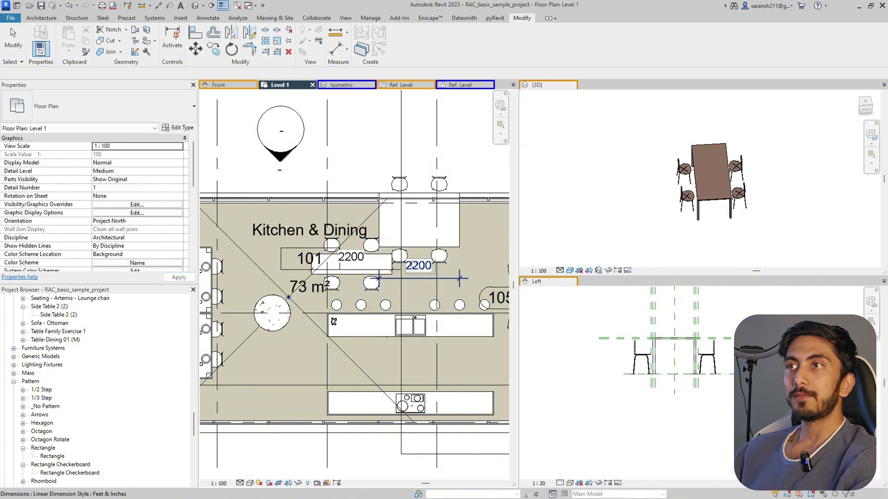
Move the deeper table instance away from the exterior wall so that all its chairs sit inside the Kitchen & Dining room.
left_click(443, 224)
scroll(444, 227, "down", 3)
scroll(443, 234, "up", 2)
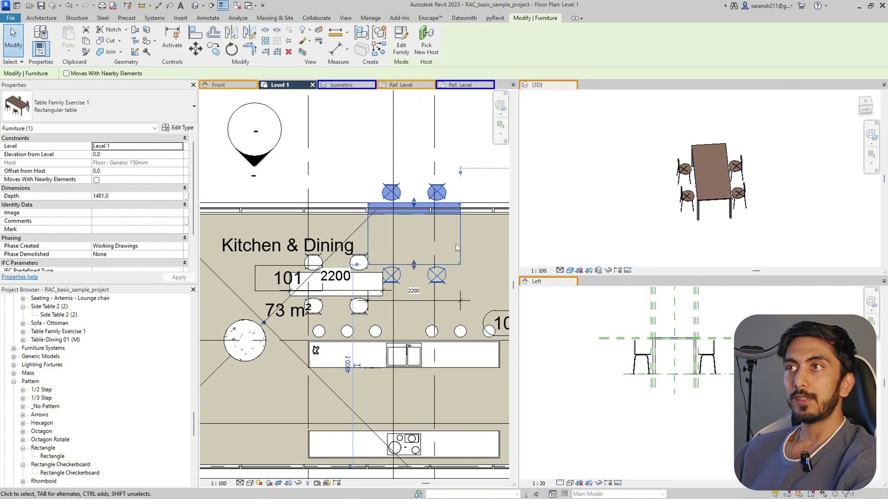
left_click_drag(456, 243, 489, 290)
scroll(373, 272, "down", 2)
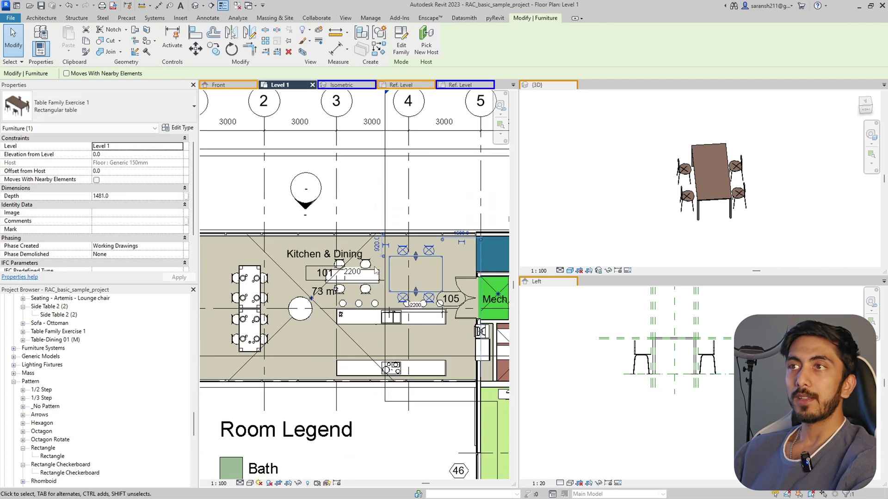
Stretch the table beside the Kitchen & Dining room tag with its depth grips, ending at a depth of about 707 mm.
left_click(352, 268)
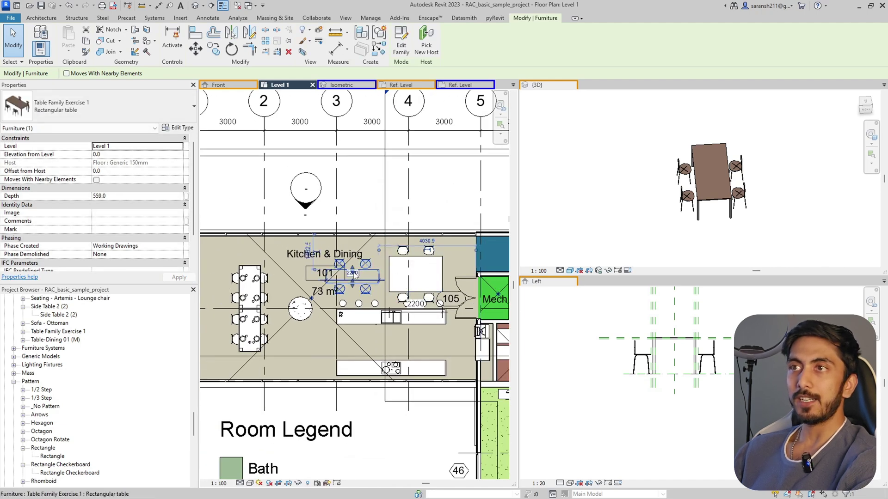
scroll(351, 267, "up", 2)
left_click_drag(353, 264, 359, 231)
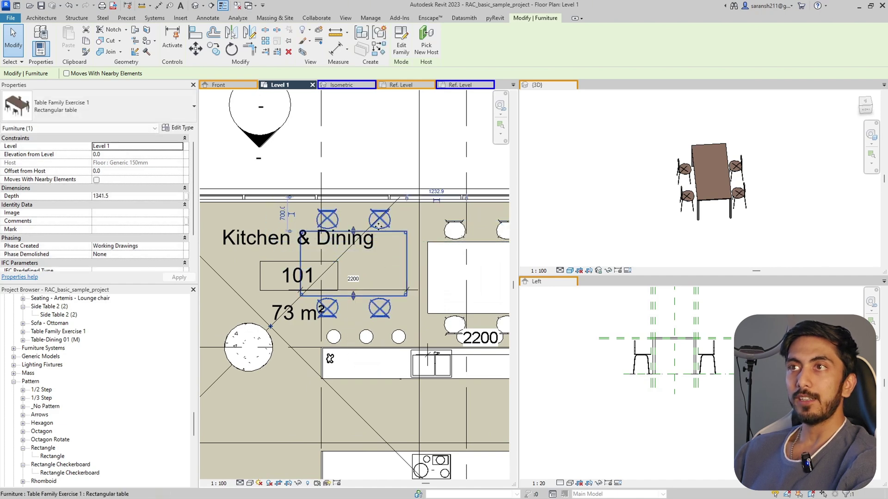
left_click_drag(355, 284, 358, 267)
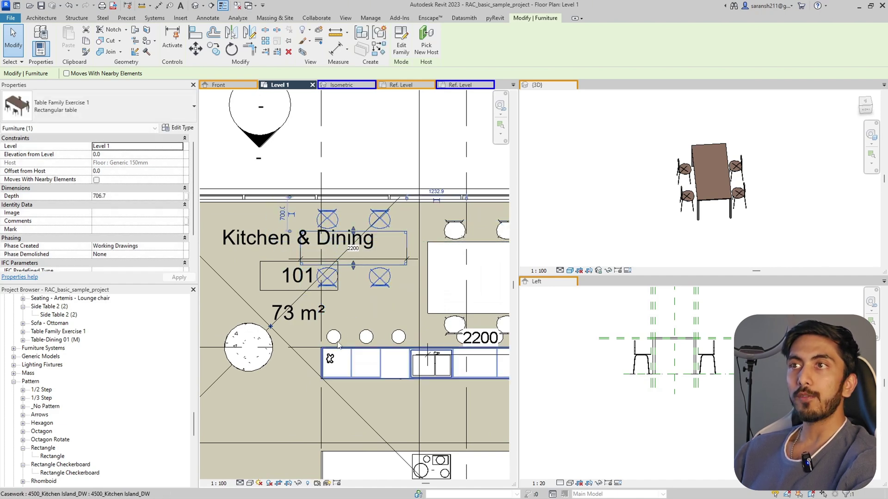
scroll(328, 307, "down", 3)
left_click(329, 305)
Shrink the other table instance's depth to about 640 mm with its lower depth grip.
scroll(329, 301, "up", 2)
scroll(329, 301, "up", 2)
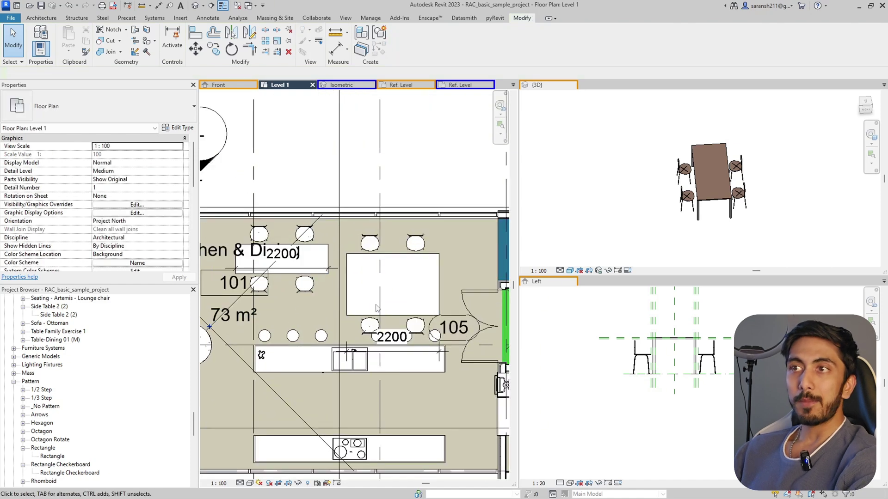
left_click(395, 314)
left_click_drag(393, 316, 393, 280)
scroll(407, 307, "down", 2)
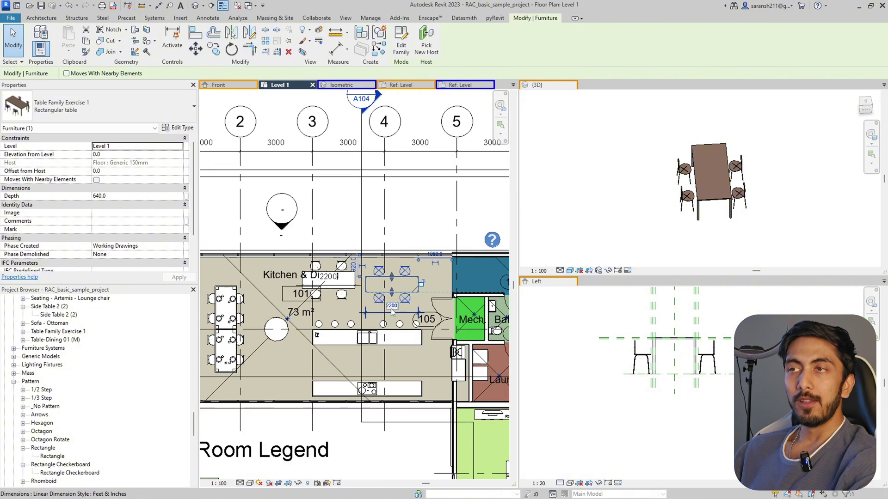
key("Escape")
scroll(409, 292, "up", 2)
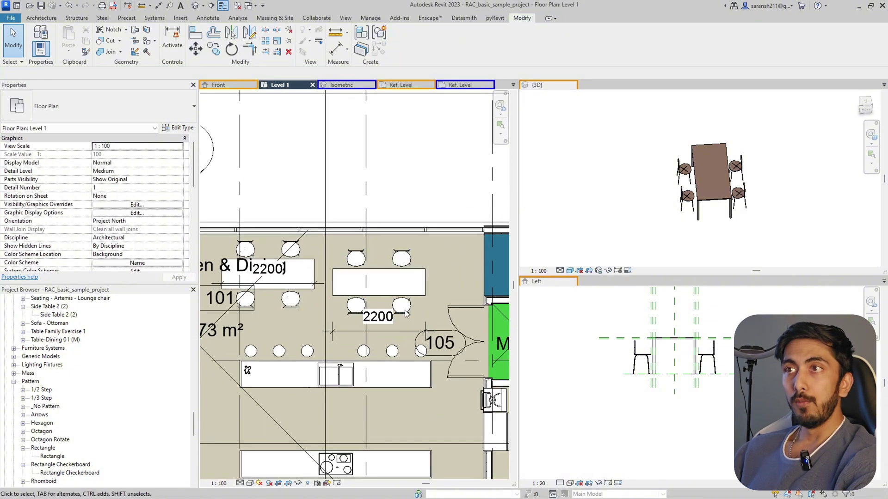
left_click(406, 287)
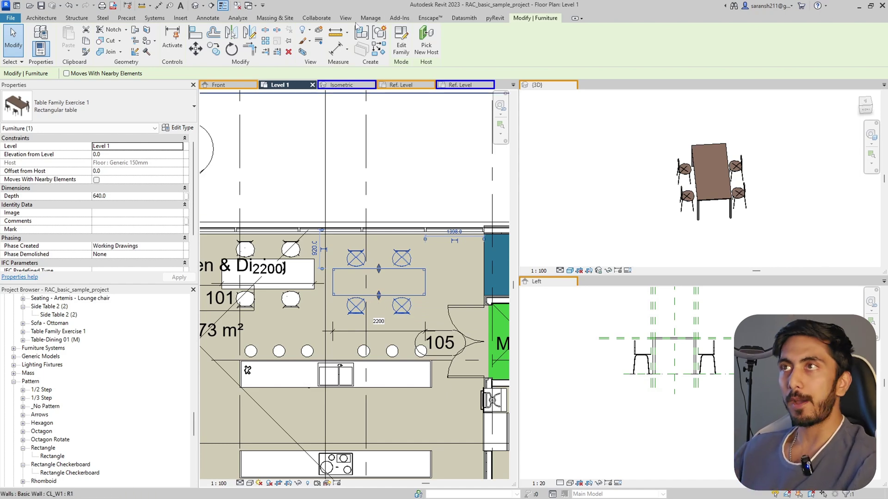
Return to the table family's Ref. Level plan and select all four dining chairs together.
left_click(408, 86)
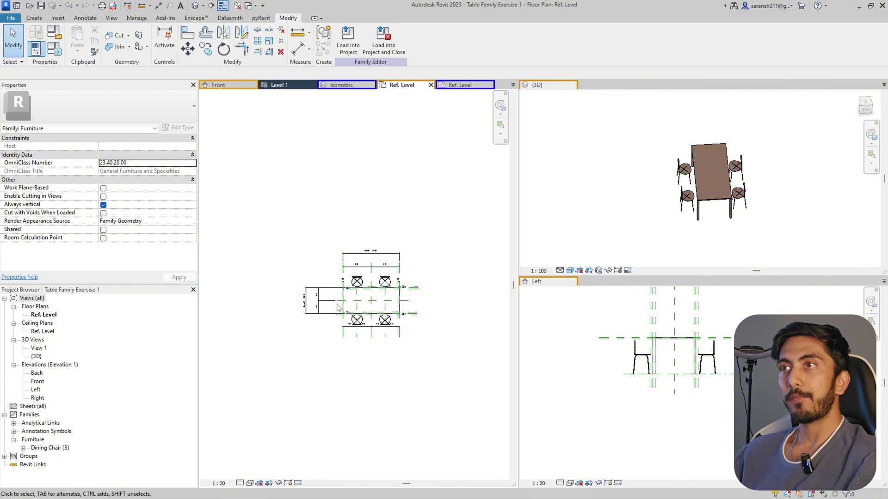
scroll(388, 253, "up", 2)
left_click(388, 254)
scroll(388, 253, "down", 2)
scroll(351, 241, "up", 2)
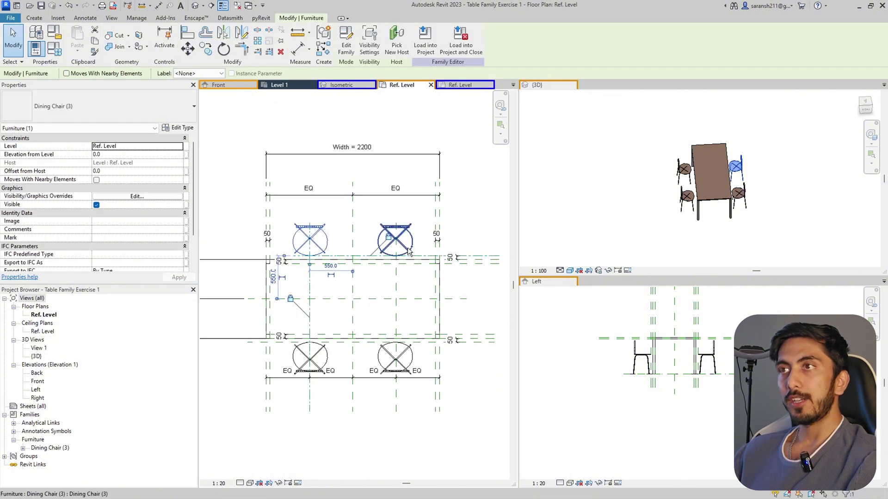
left_click(407, 249, "ctrl")
left_click(406, 354, "ctrl")
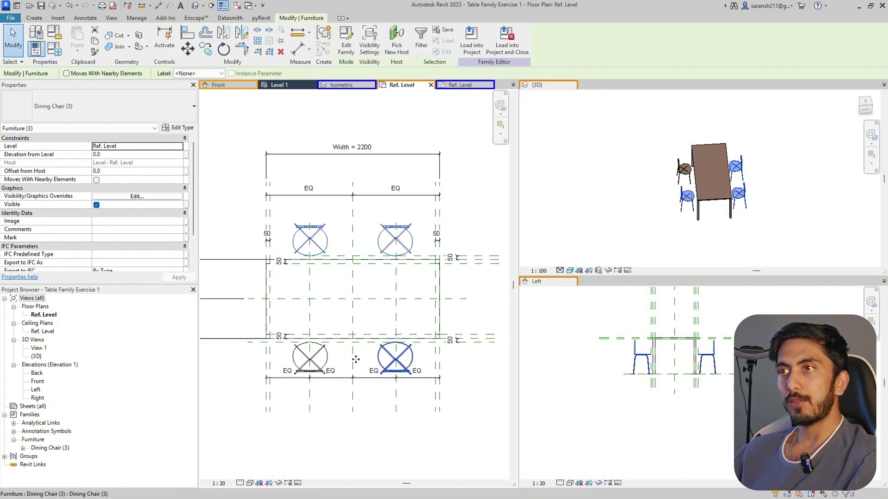
left_click(305, 366, "ctrl")
left_click(305, 366, "ctrl")
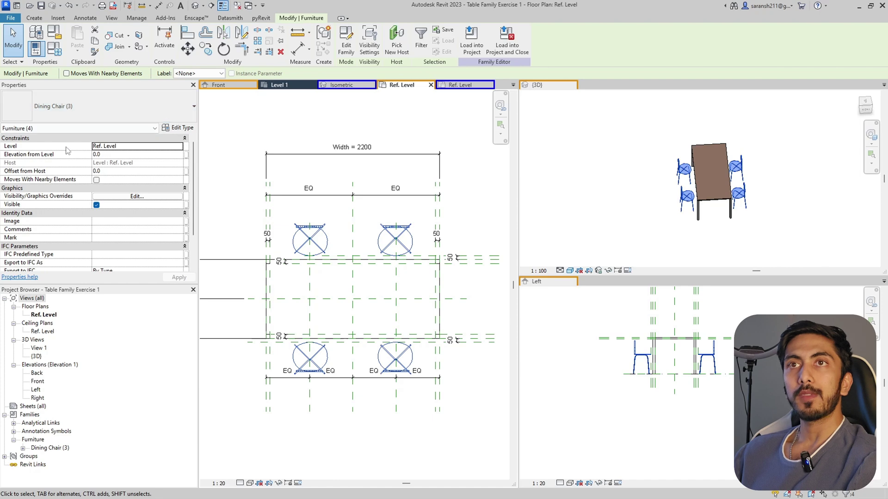
Associate the four chairs' Visible property with a new Yes/No type parameter named Show Chair, grouped under Graphics.
scroll(67, 152, "down", 1)
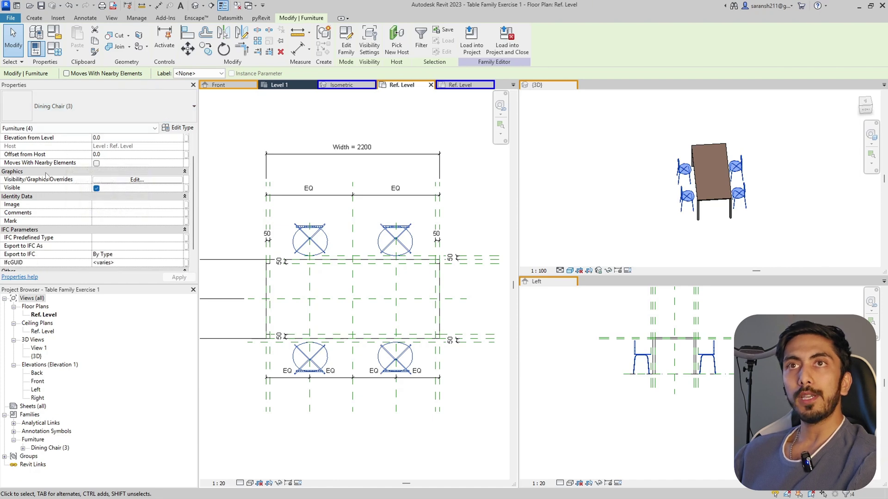
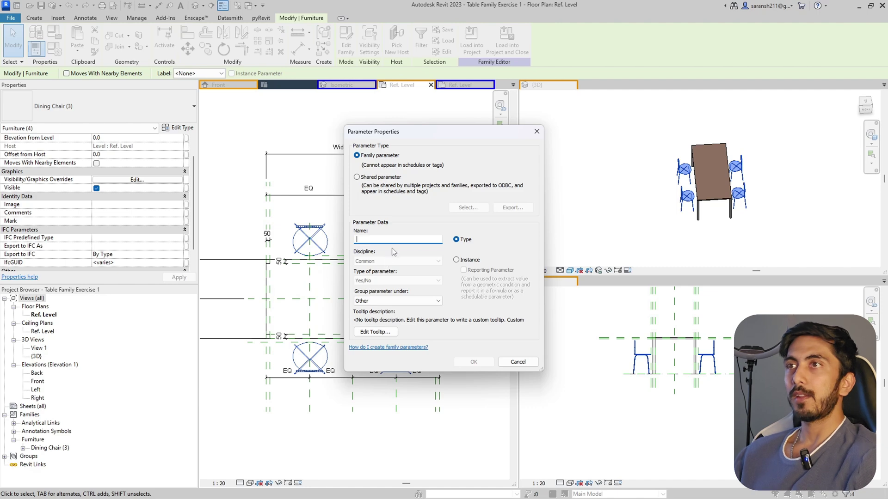
key("Caps_Lock")
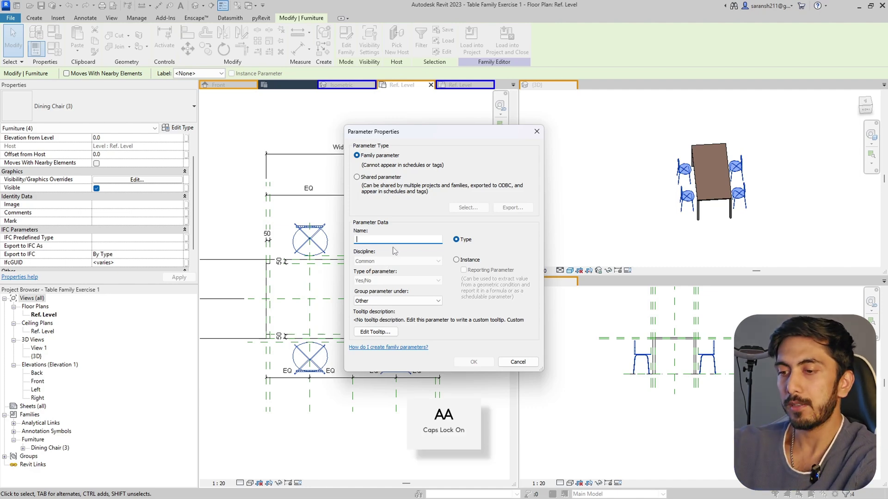
type("S")
key("Caps_Lock")
type("how Chair")
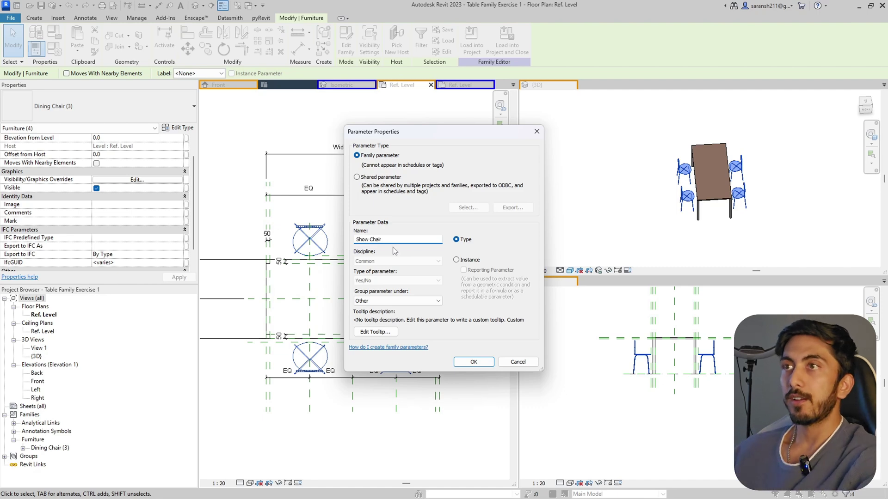
left_click(374, 306)
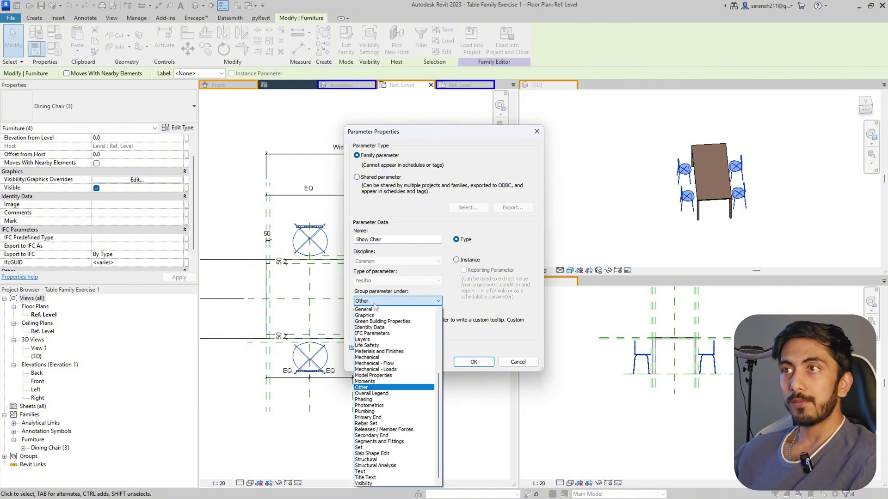
left_click(364, 315)
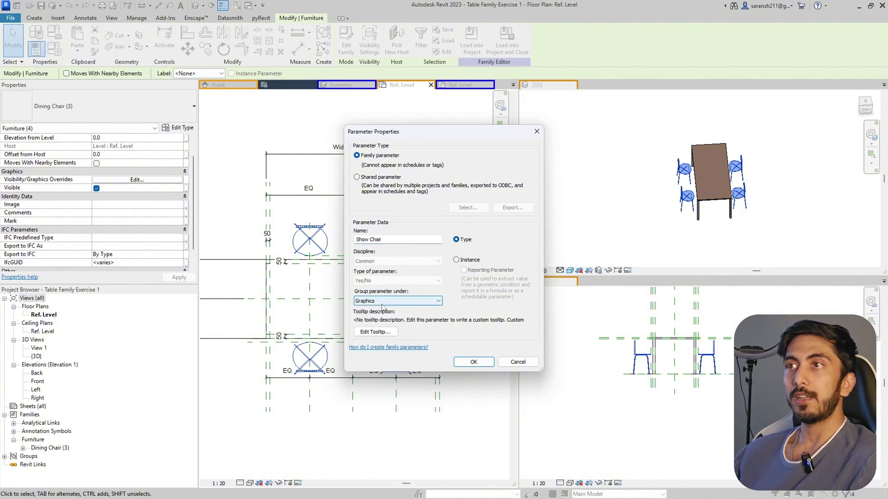
left_click(474, 362)
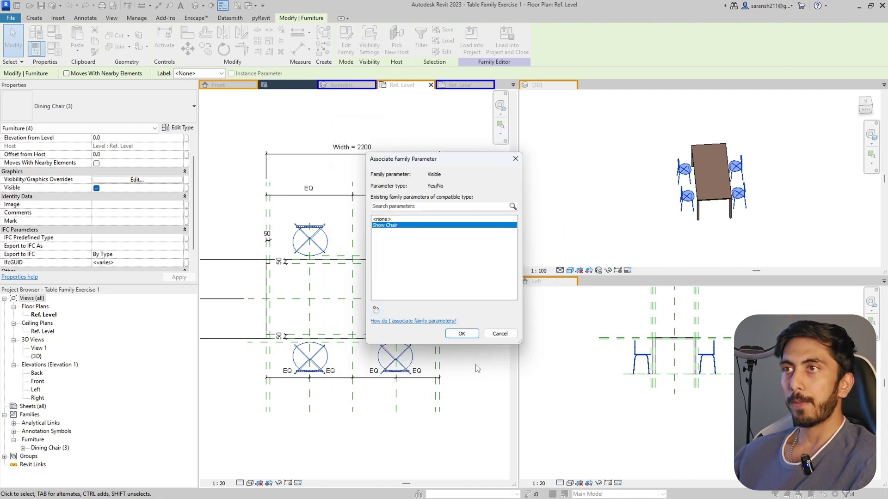
left_click(461, 333)
left_click(471, 405)
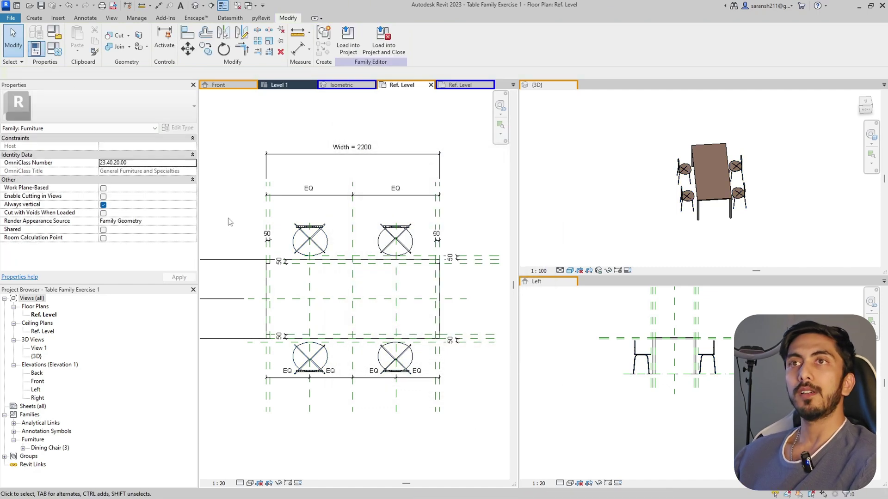
Change the Show Chair family parameter from a type parameter to an instance parameter.
left_click(310, 357)
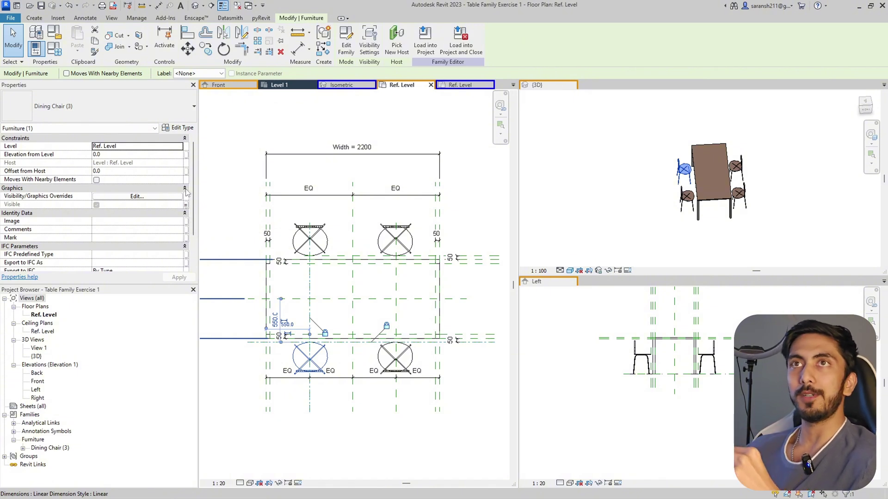
left_click(54, 48)
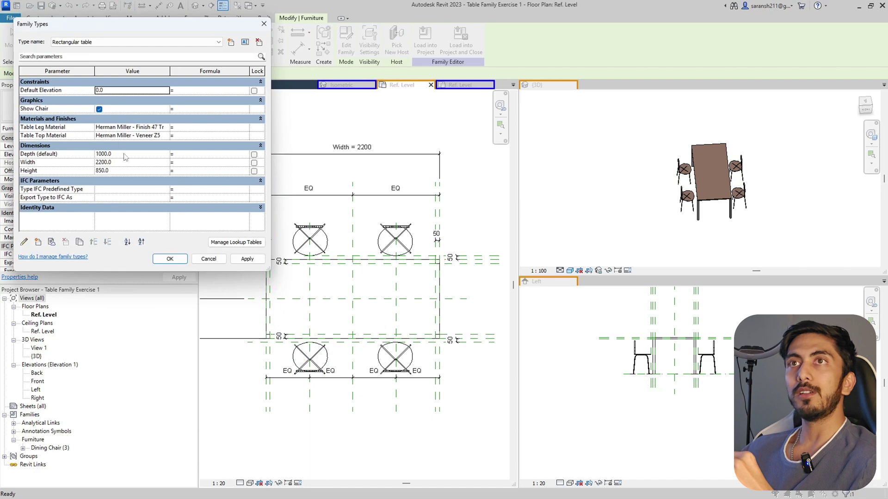
left_click(69, 110)
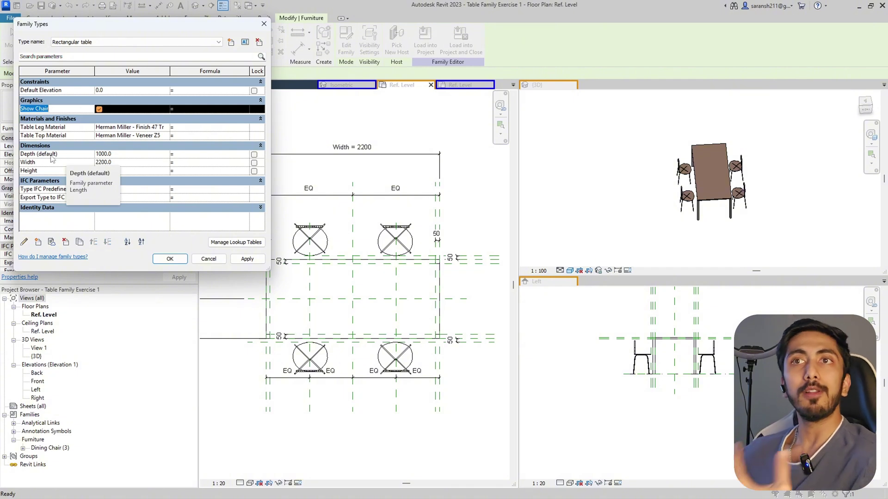
left_click(25, 242)
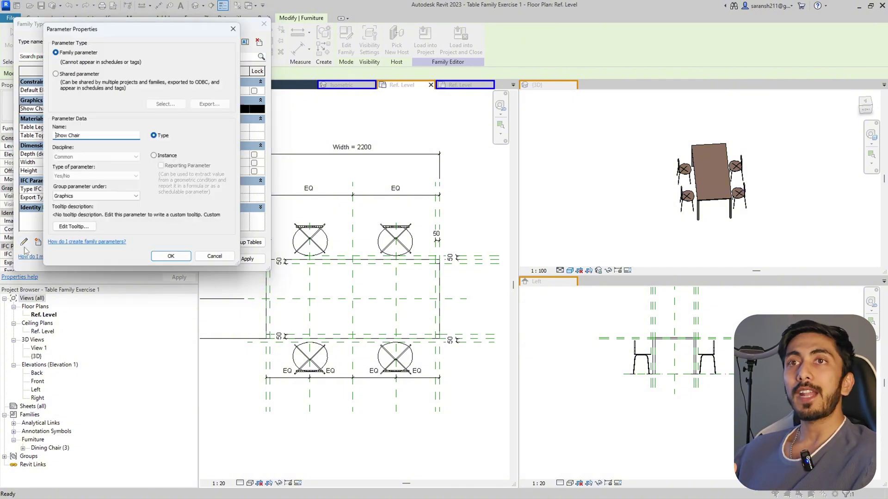
left_click(156, 157)
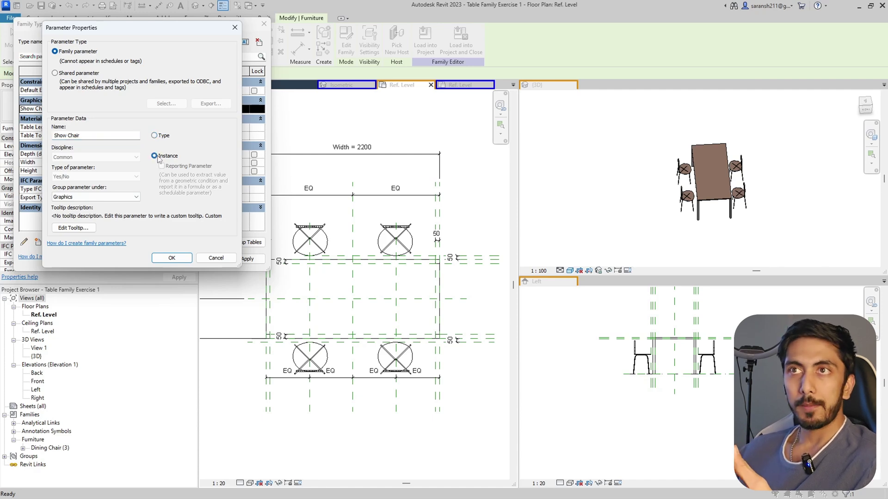
left_click(172, 260)
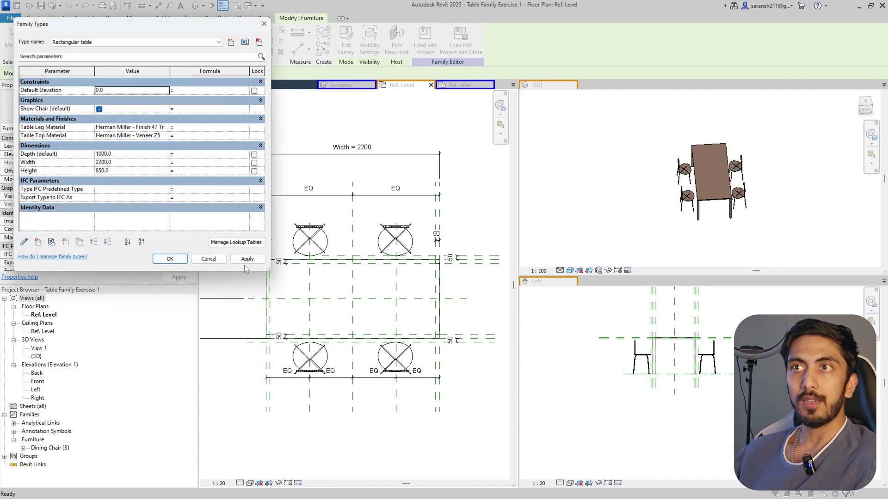
left_click(168, 259)
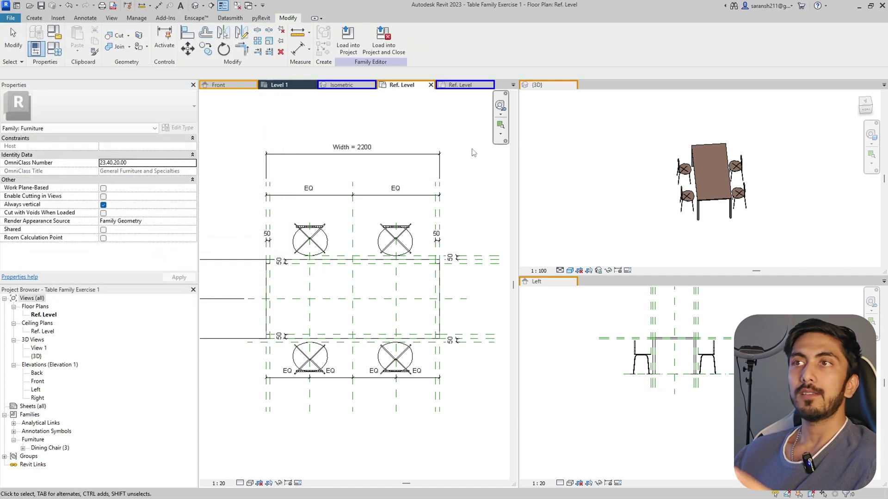
Turn on Preview Visibility in the table family's 3D view.
scroll(492, 159, "down", 1)
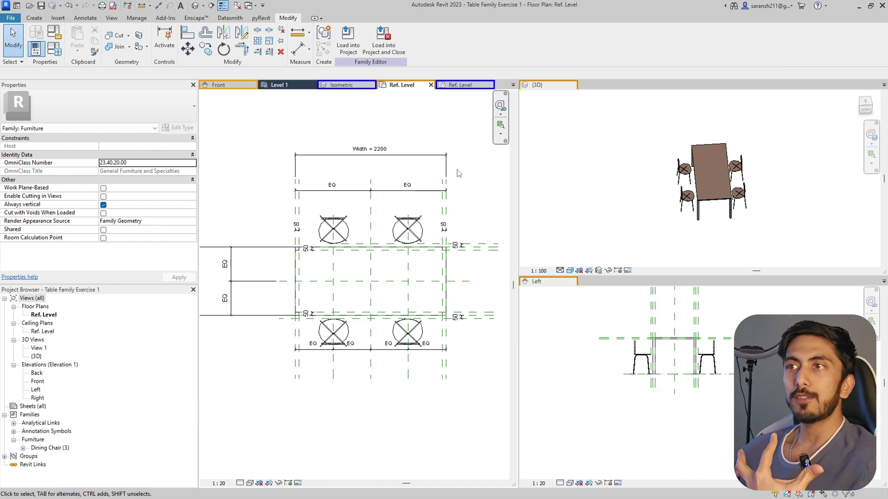
scroll(654, 199, "down", 2)
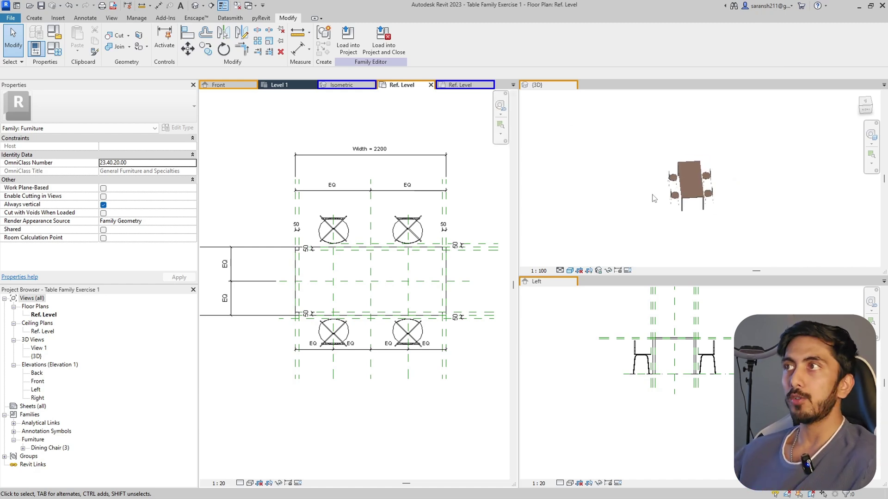
scroll(707, 139, "up", 4)
scroll(705, 135, "down", 2)
scroll(703, 135, "up", 2)
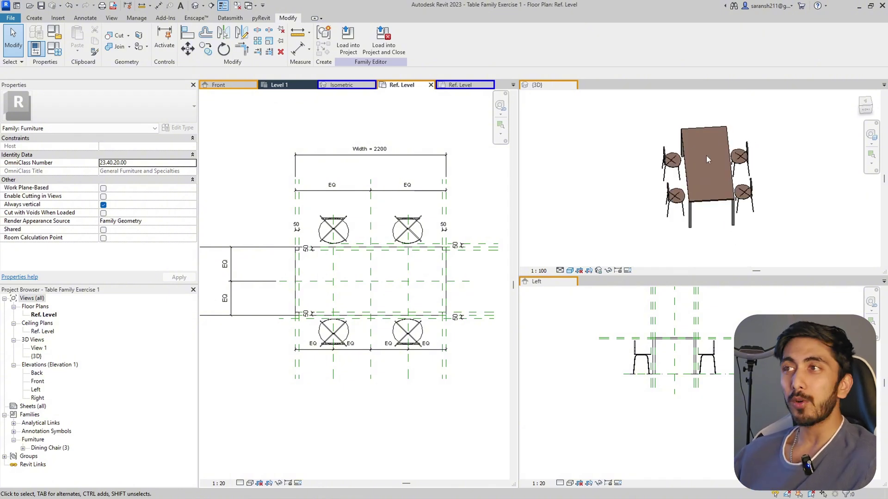
left_click(629, 274)
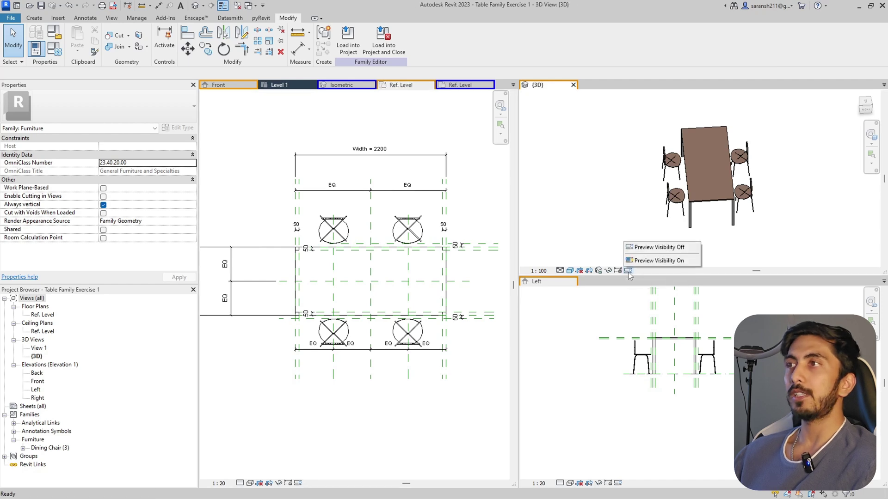
left_click(633, 262)
middle_click_drag(541, 206, 672, 188, "shift")
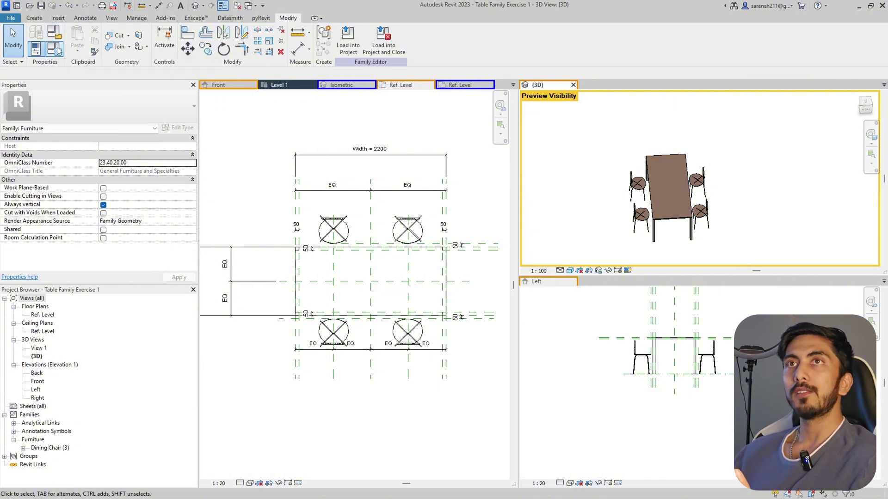
Test the Show Chair parameter in Family Types by applying it switched off, and apply it switched on again.
left_click(56, 50)
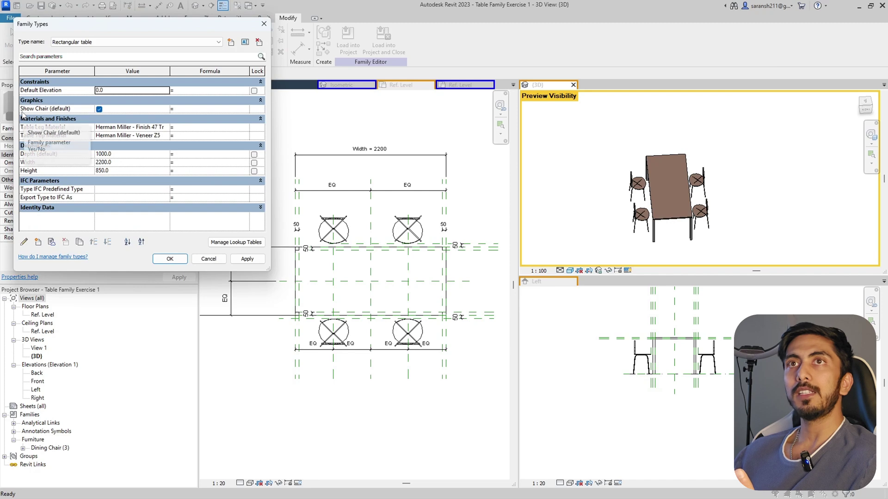
left_click(99, 109)
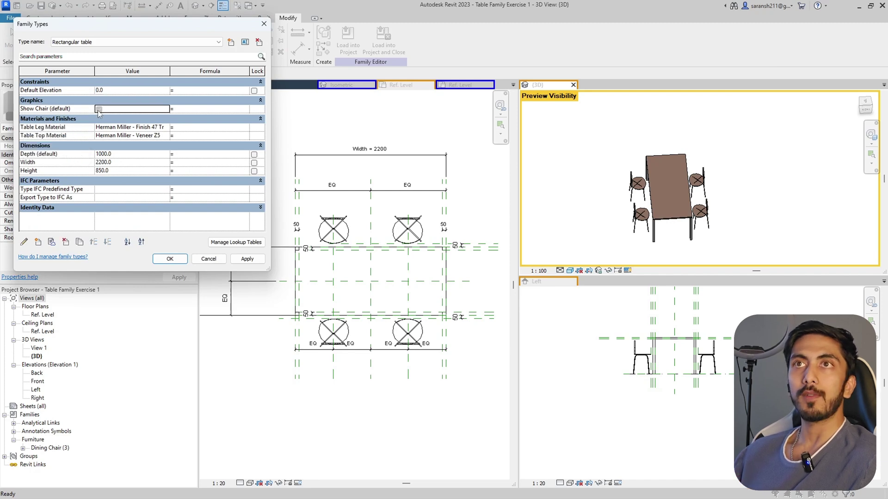
left_click(251, 262)
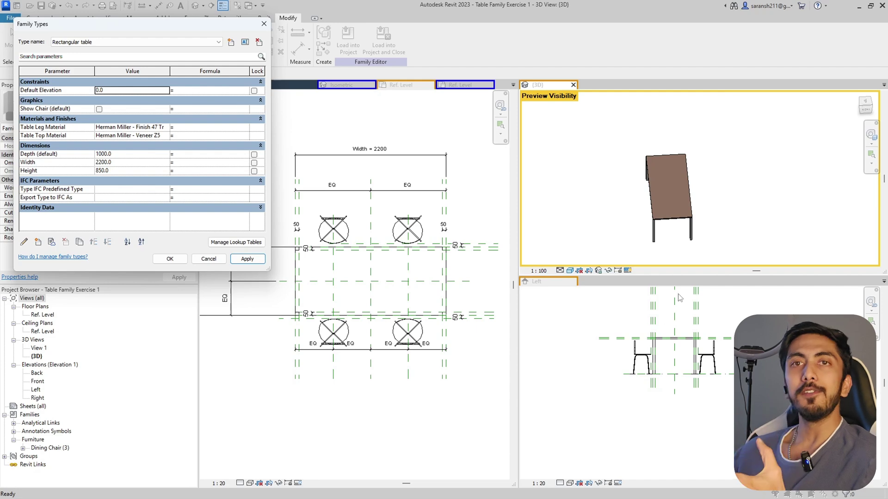
left_click(99, 109)
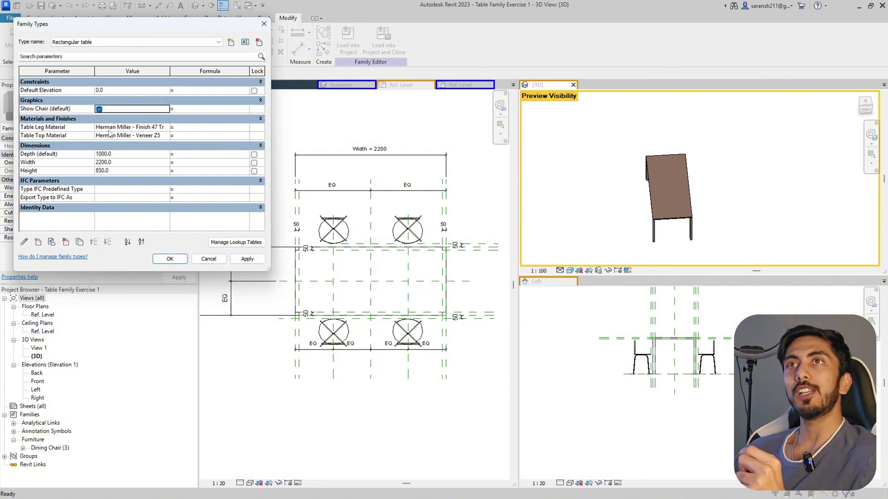
left_click(252, 260)
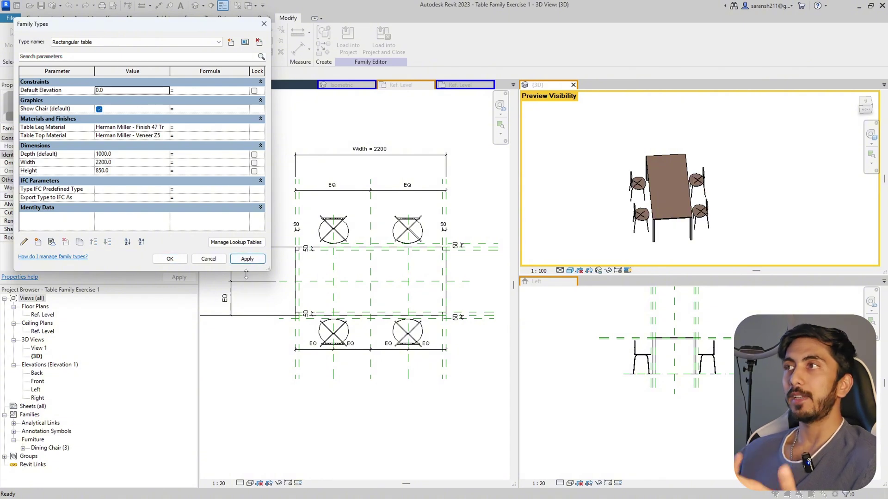
left_click(170, 260)
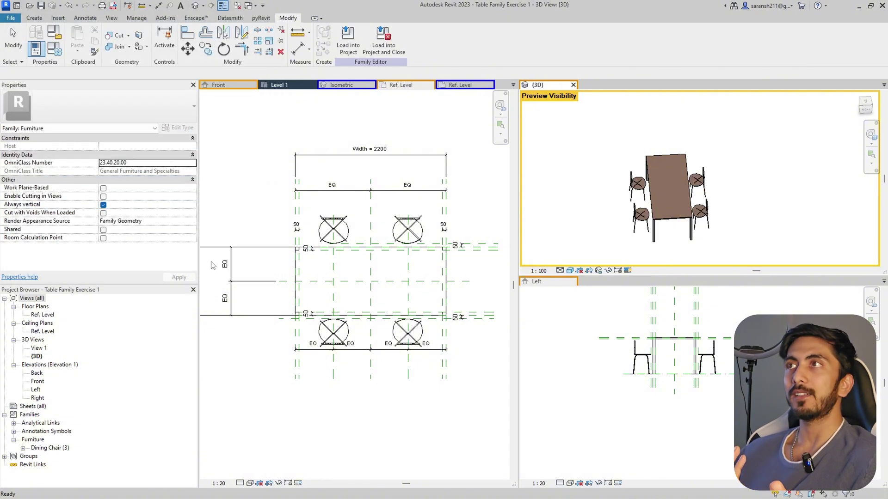
Load the table family into RAC_basic_sample_project.rvt, overwriting the existing version and its parameter values.
left_click(342, 37)
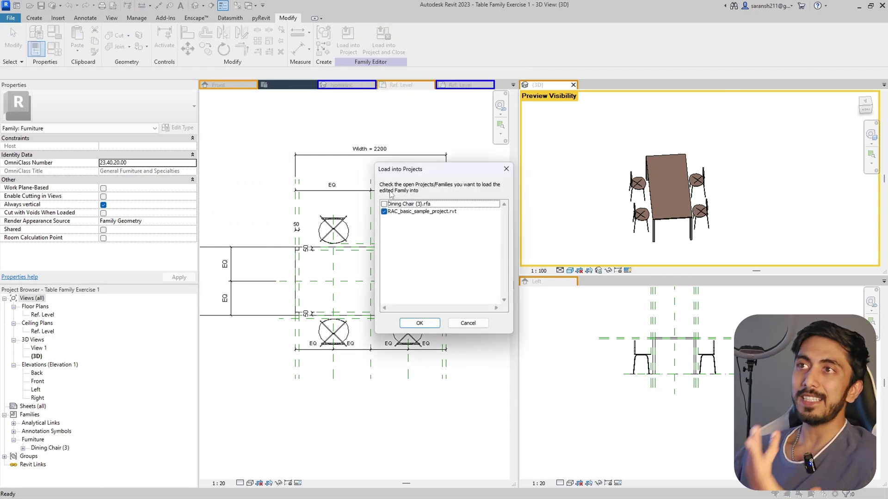
left_click(419, 323)
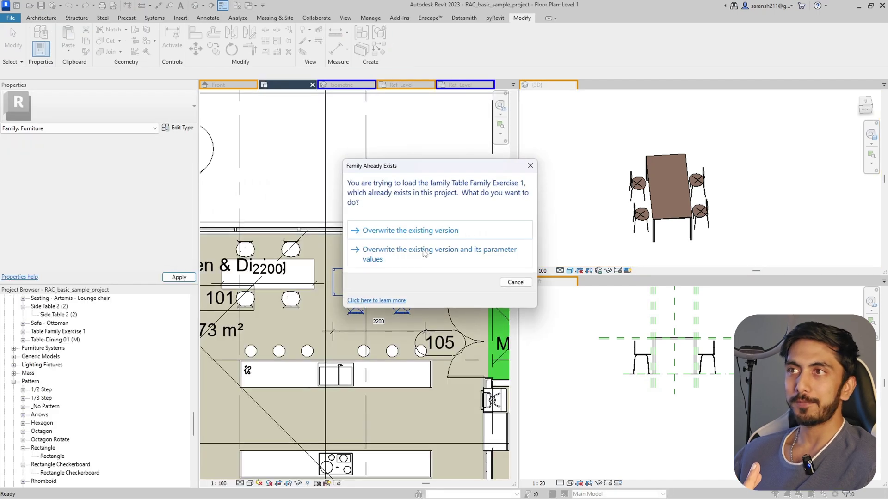
left_click(423, 251)
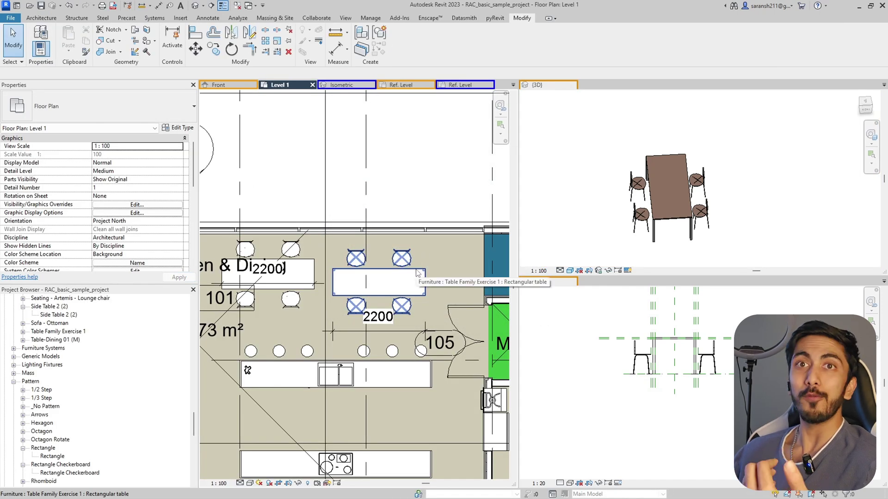
Move the table beside the Kitchen & Dining room tag slightly so it lines up with the neighbouring table.
scroll(417, 273, "down", 3)
scroll(425, 282, "up", 2)
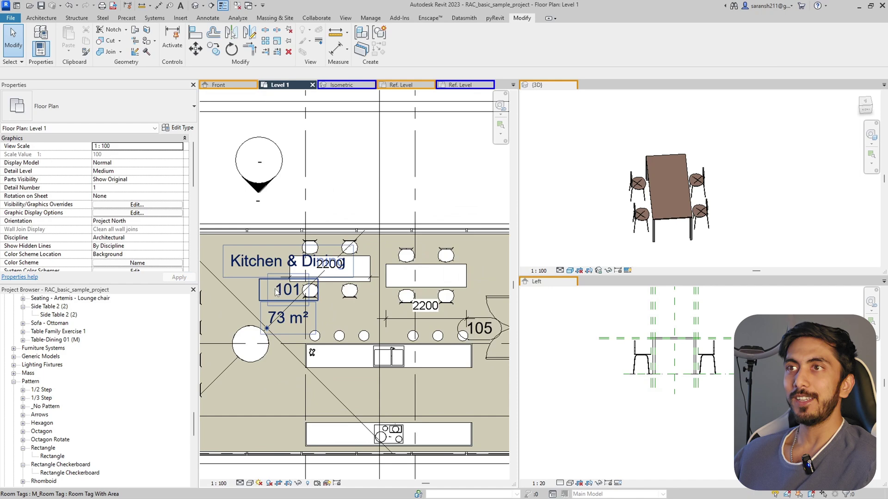
left_click(435, 289)
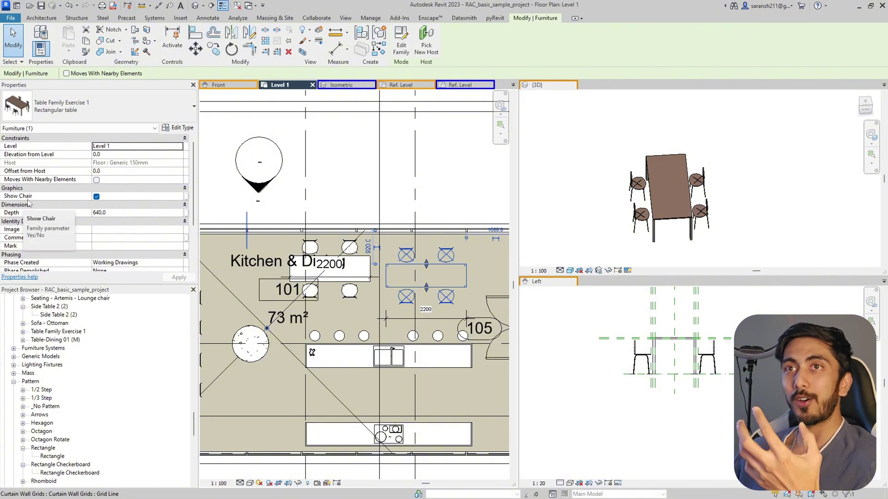
left_click(361, 287)
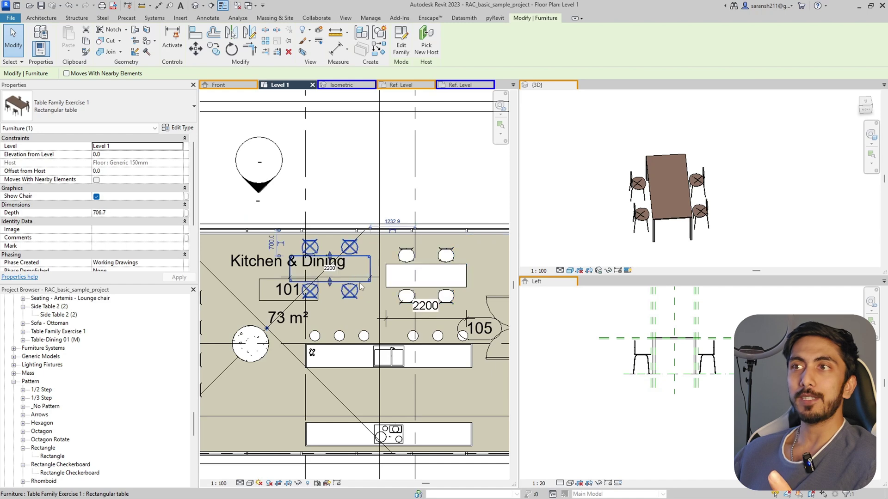
scroll(362, 287, "up", 3)
left_click_drag(364, 289, 370, 298)
scroll(345, 305, "down", 3)
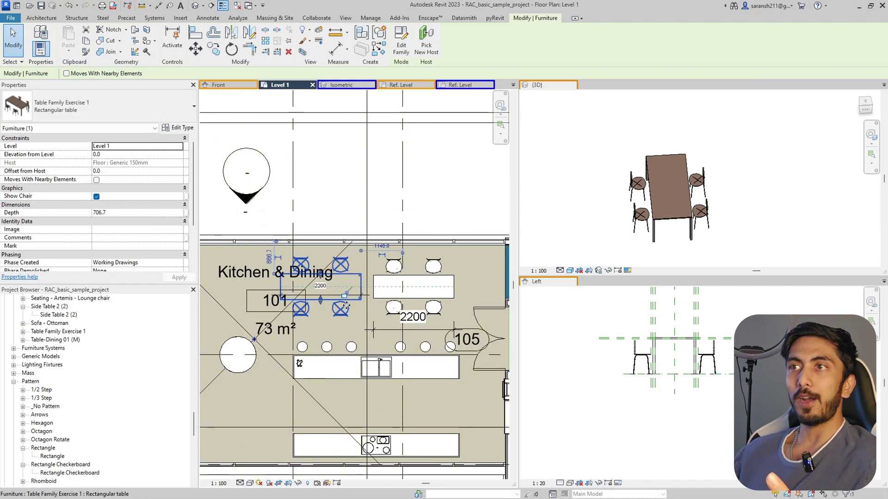
Hide the chairs of the 640 mm deep table instance by switching off its Show Chair parameter.
left_click(432, 300)
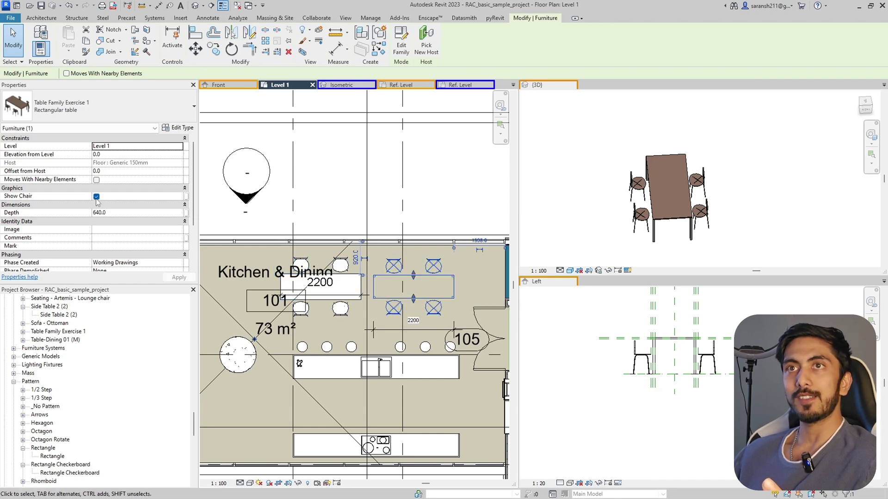
left_click(97, 196)
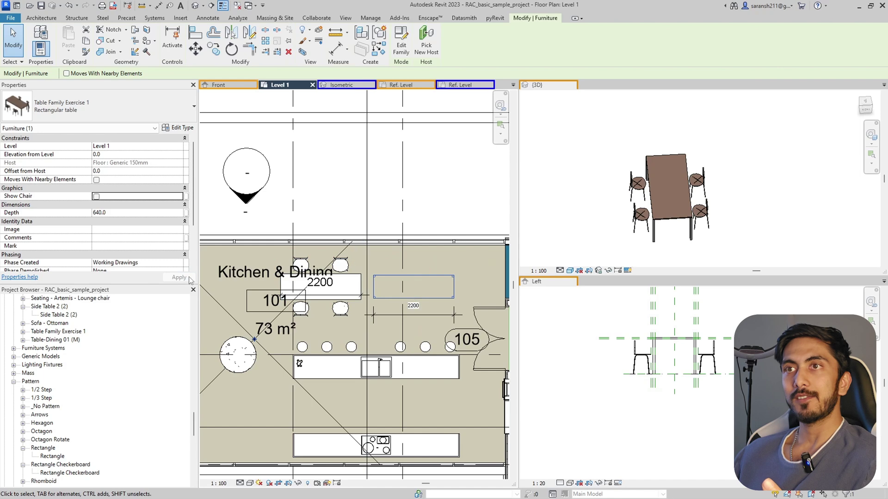
left_click(385, 187)
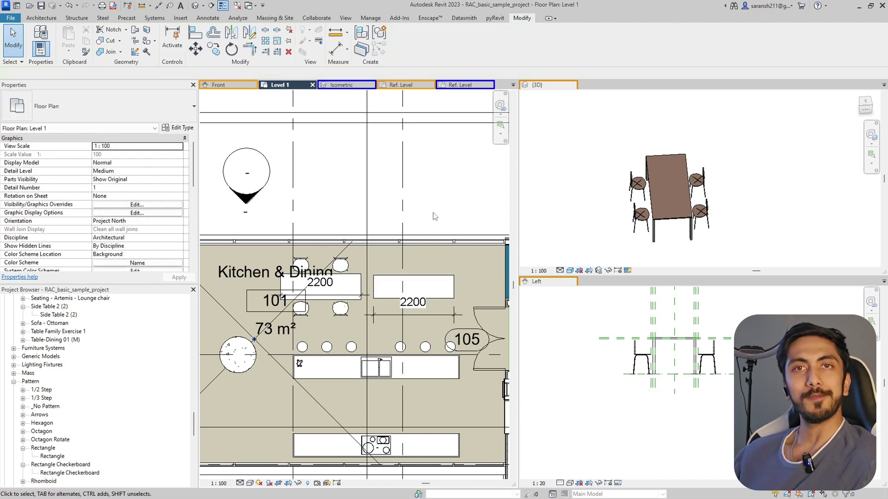